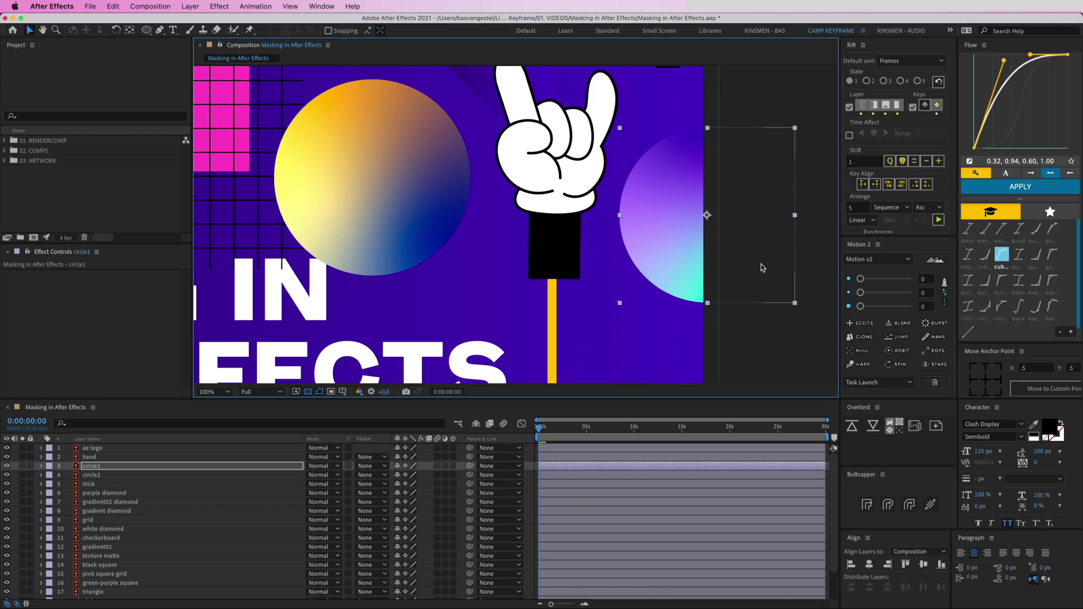
# Undo the moves that displaced the two gradient circles from behind the hand
pyautogui.press('super+z')
pyautogui.press('space')
pyautogui.moveTo(597, 154); pyautogui.dragTo(571, 213)
pyautogui.press('v')
pyautogui.click(579, 163)
pyautogui.press('super+z')
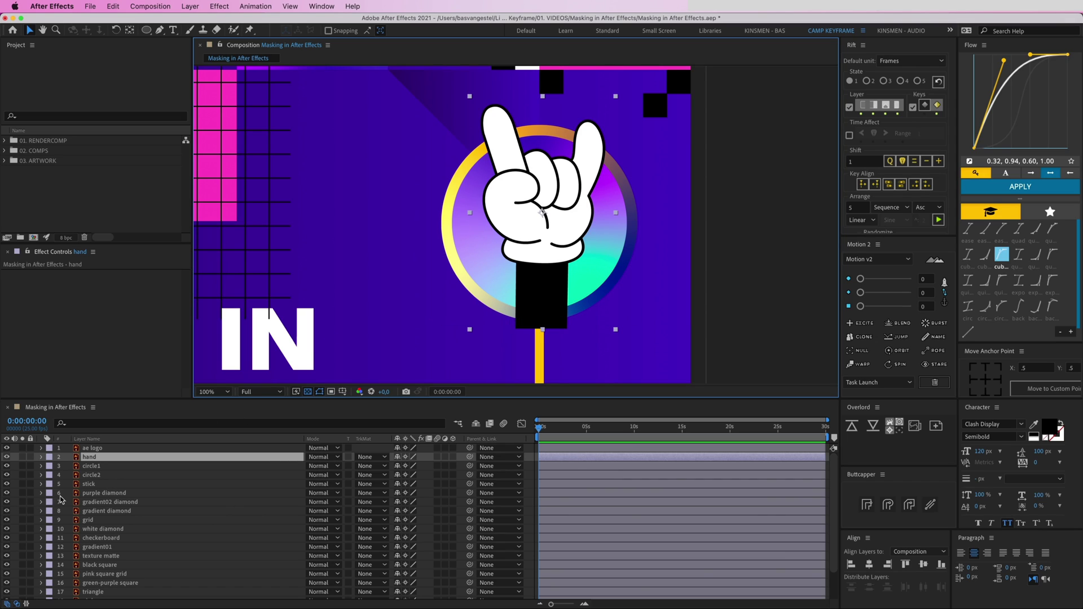
pyautogui.moveTo(504, 290); pyautogui.dragTo(487, 276)
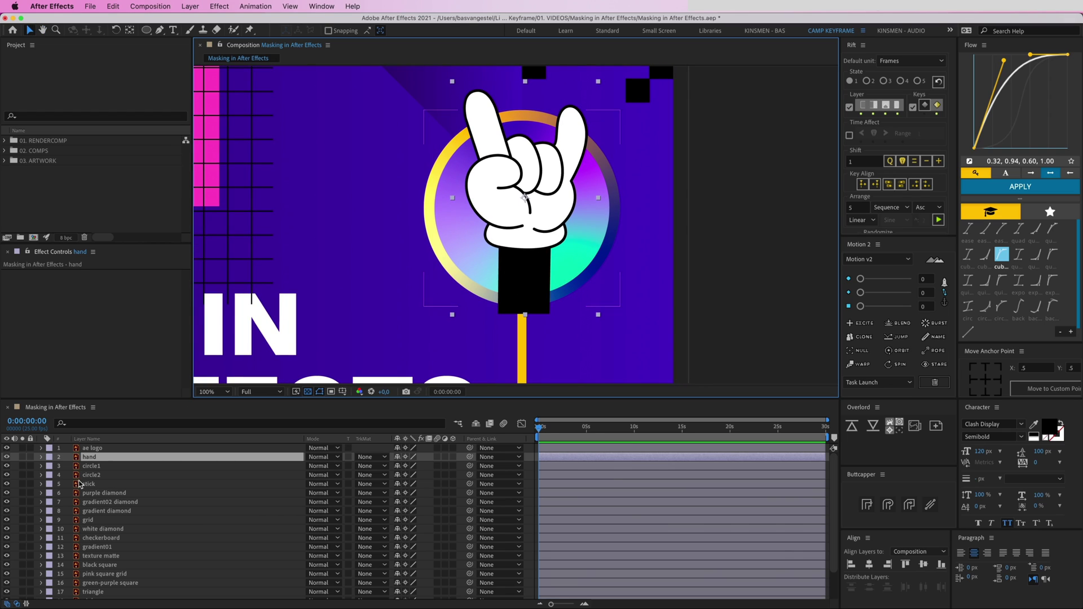
# Parent circle1 and circle2 to stick and hand to circle1, with these four layers stacked above ae logo
pyautogui.click(92, 466)
pyautogui.keyDown('shift'); pyautogui.click(92, 475); pyautogui.keyUp('shift')
pyautogui.moveTo(469, 475); pyautogui.dragTo(58, 444)
pyautogui.click(122, 461)
pyautogui.keyDown('shift'); pyautogui.click(88, 484); pyautogui.keyUp('shift')
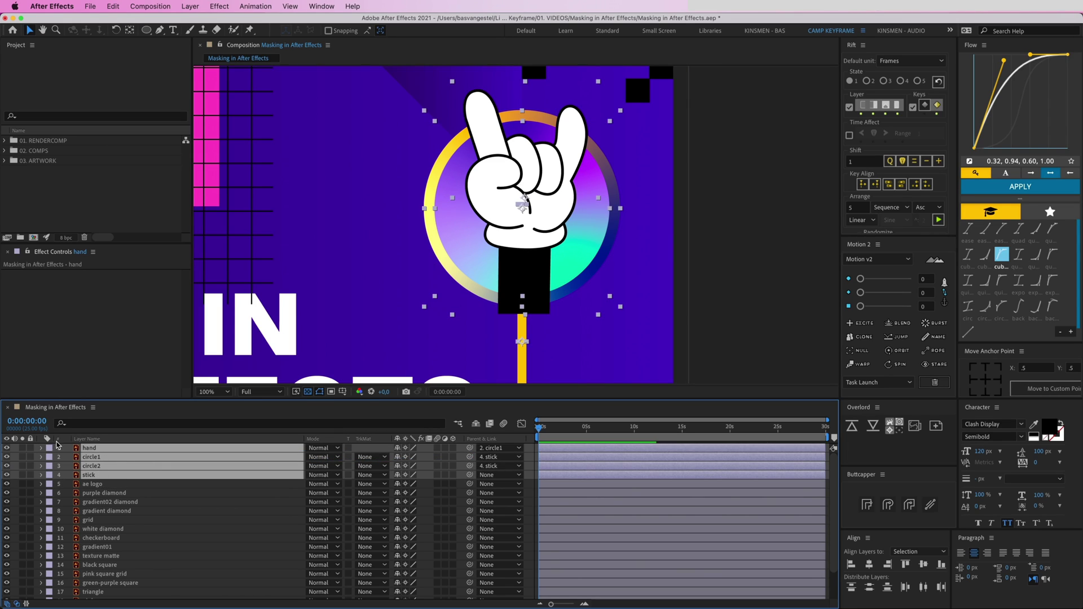
# Change the label color of the hand, circle1, circle2 and stick layers to light green, then deselect them
pyautogui.click(48, 449)
pyautogui.click(78, 469)
pyautogui.click(51, 449)
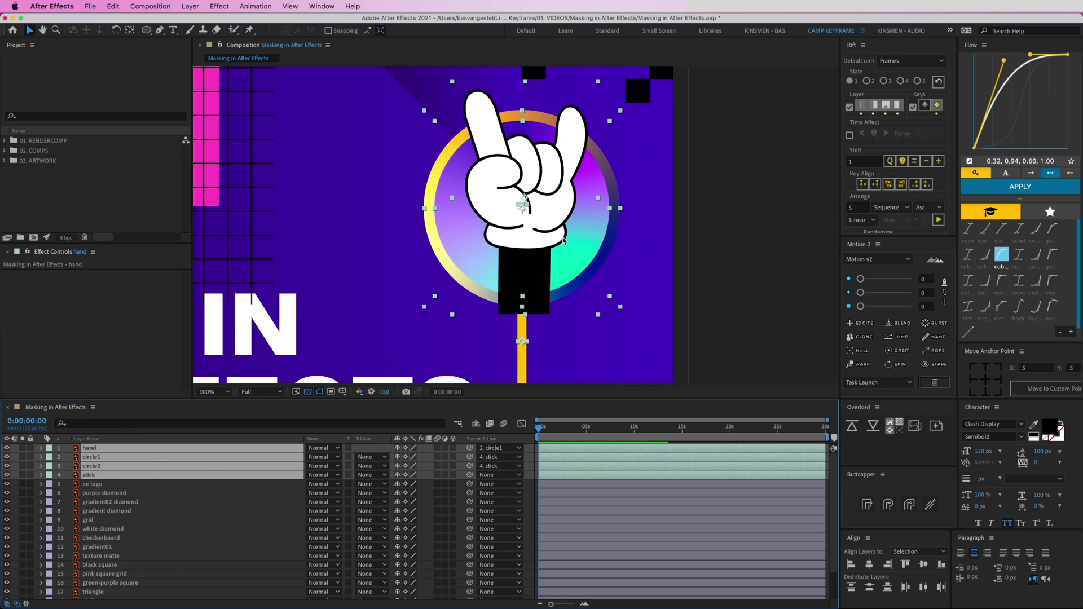
pyautogui.moveTo(702, 324); pyautogui.dragTo(696, 326)
pyautogui.click(748, 343)
# Try moving circle1 slightly to test its parenting with the hand, then undo the move
pyautogui.click(97, 466)
pyautogui.click(91, 460)
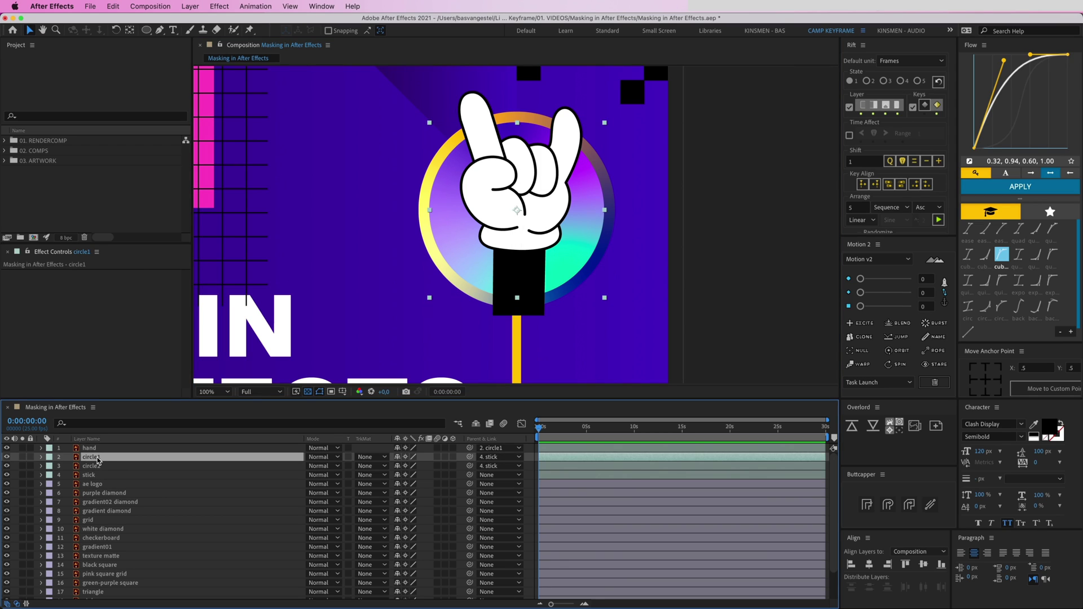
pyautogui.moveTo(475, 251); pyautogui.dragTo(485, 254)
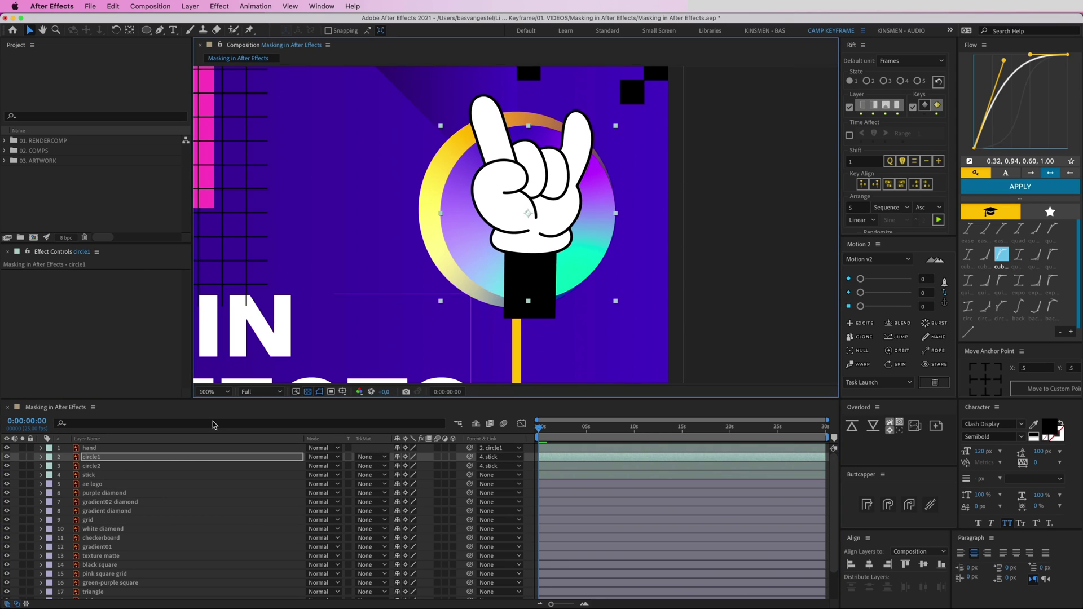
pyautogui.press('super+z')
# Duplicate the circle1 layer and bring the duplicate to the top of the layer stack
pyautogui.click(99, 468)
pyautogui.click(97, 448)
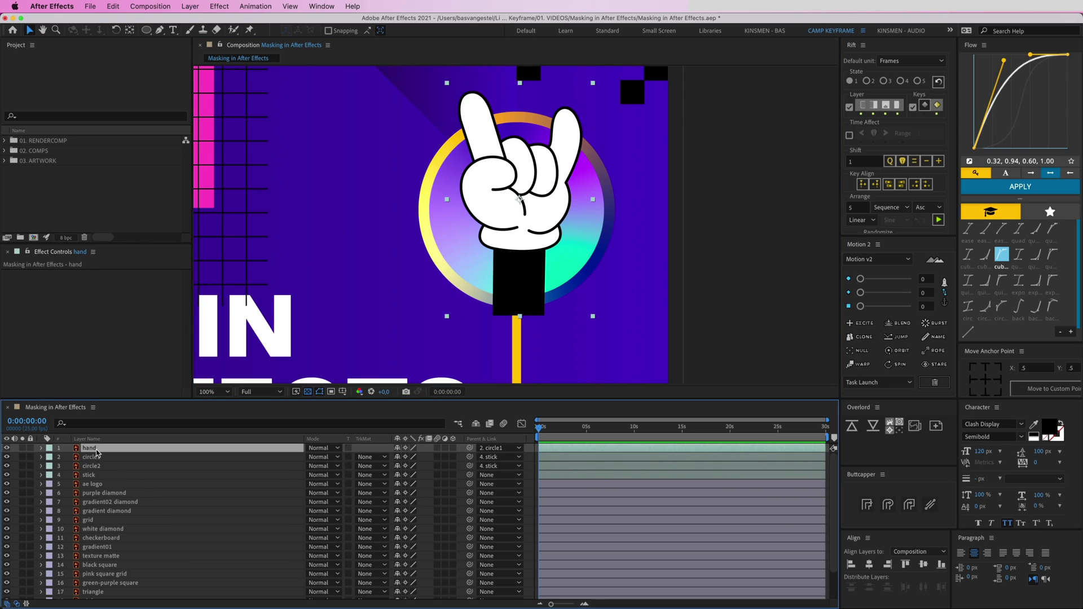
pyautogui.click(110, 458)
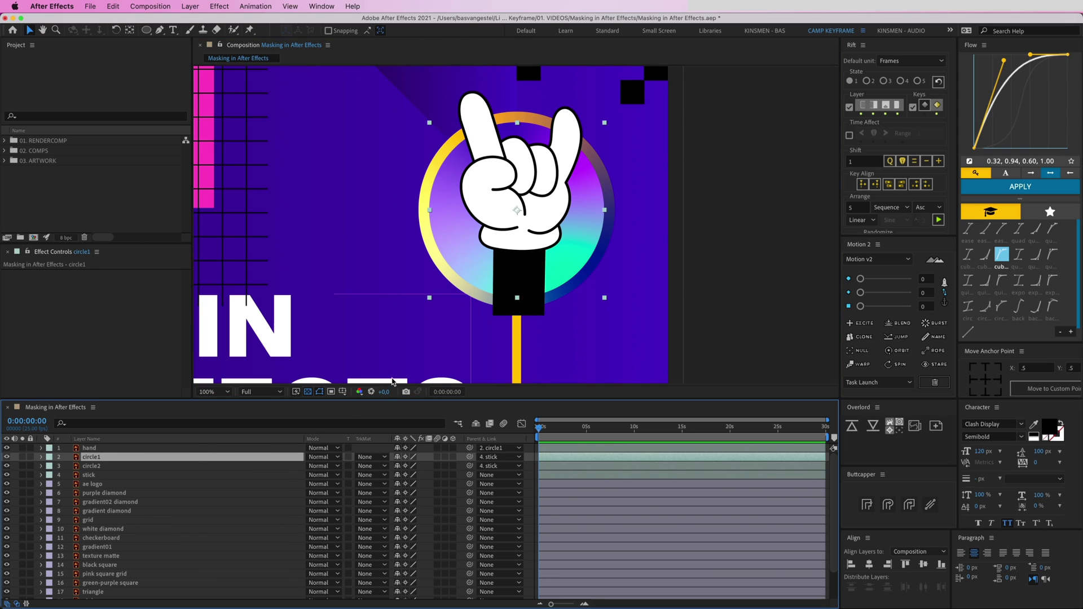
pyautogui.press('super+d')
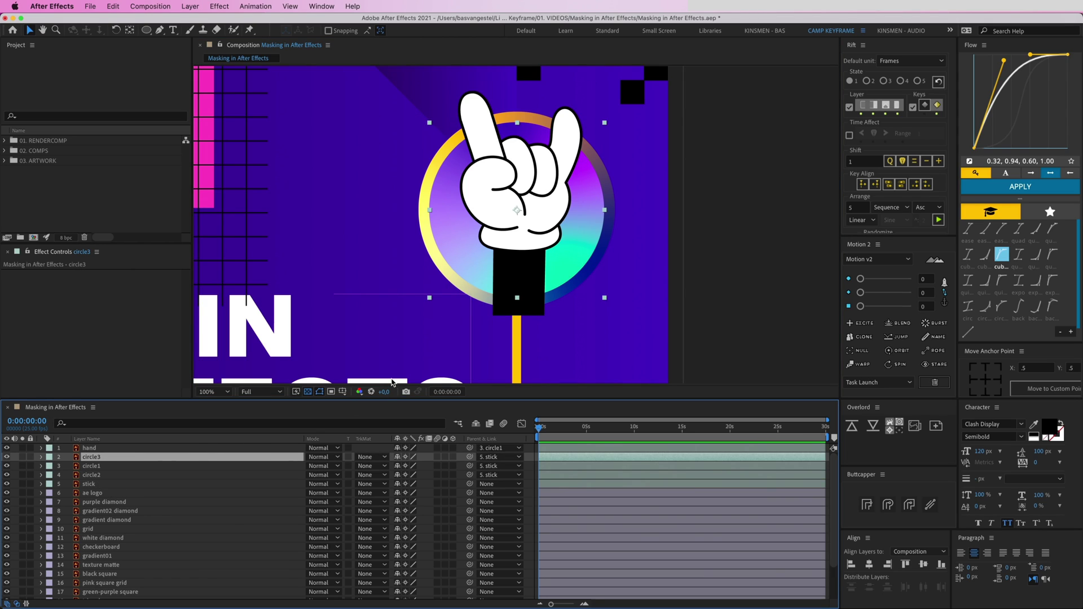
pyautogui.press('super+shift+bracketright')
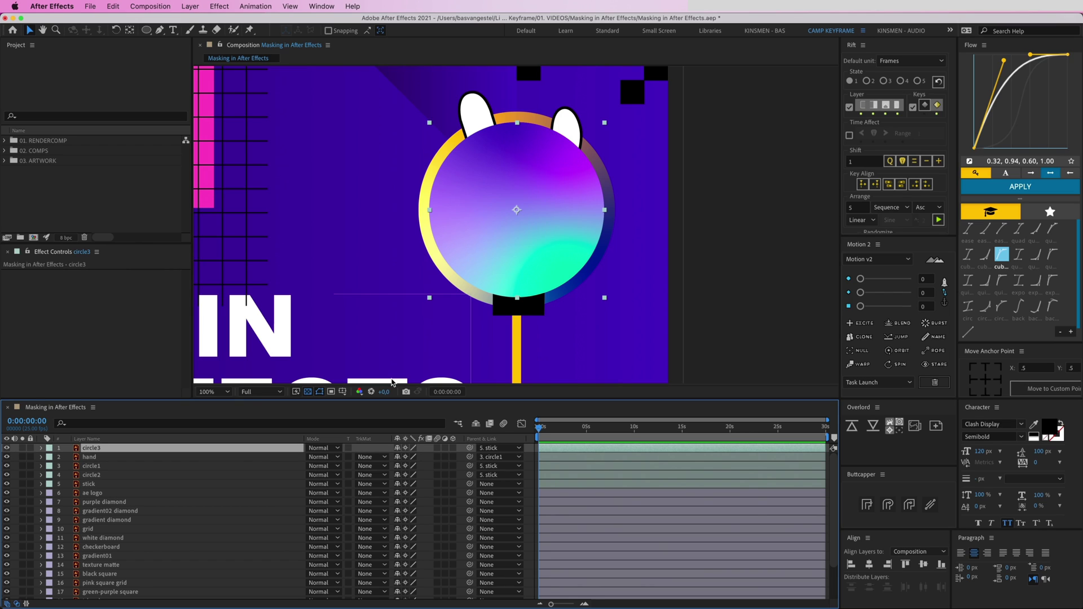
# Create shapes from the duplicated vector circle layer, and briefly solo circle1 to view the original artwork
pyautogui.rightClick(99, 449)
pyautogui.moveTo(152, 509)
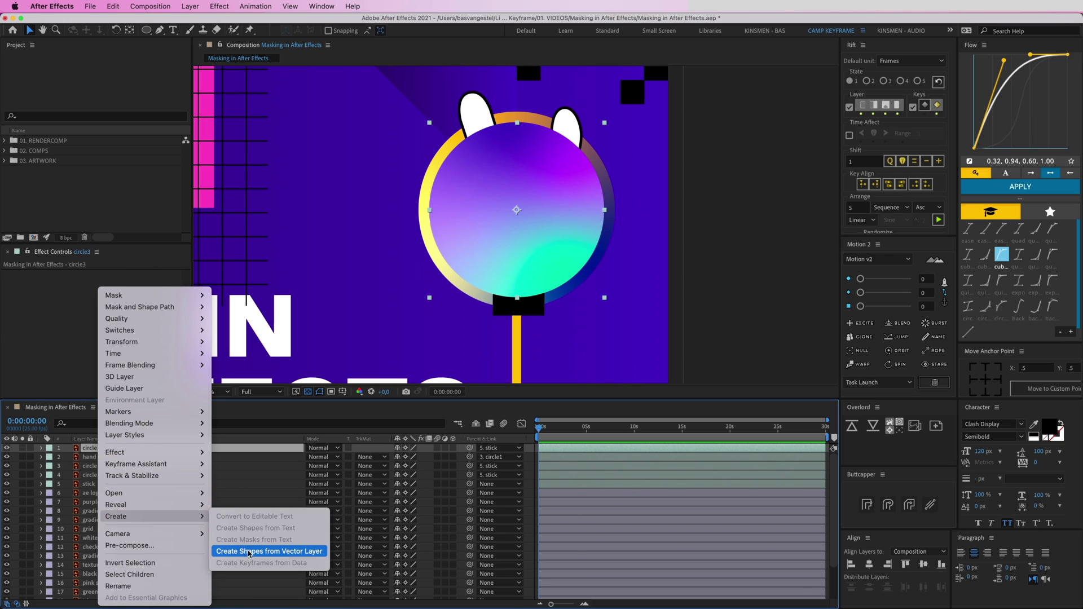
pyautogui.click(252, 552)
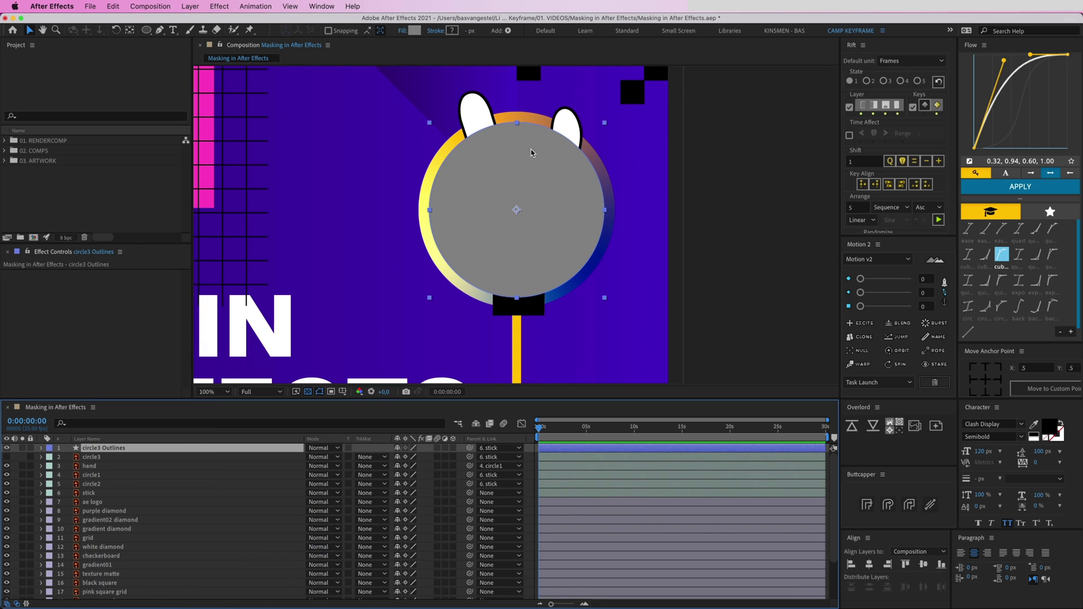
pyautogui.click(90, 477)
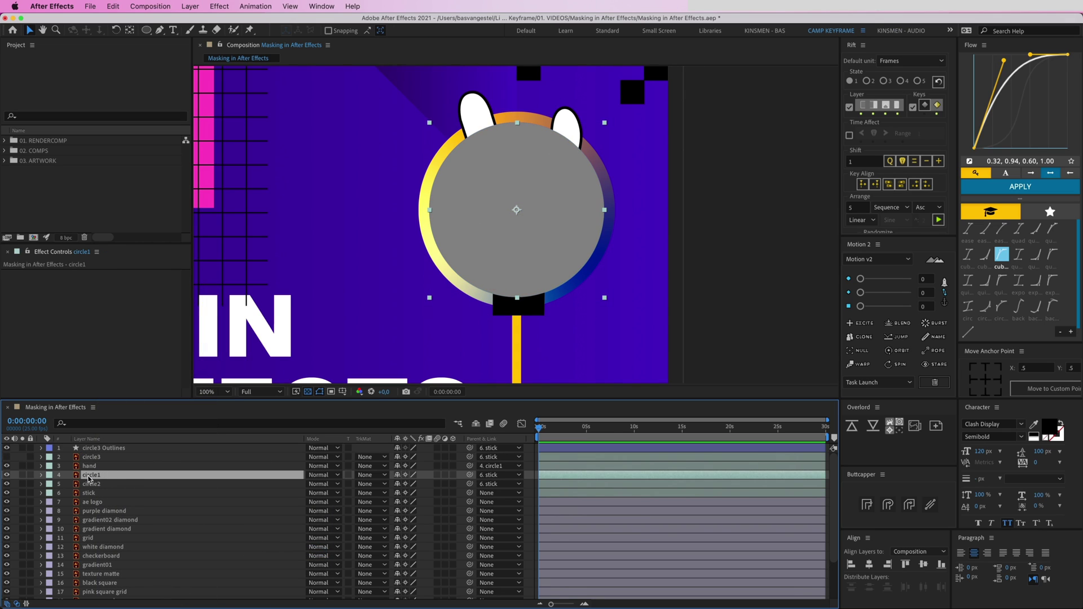
pyautogui.click(24, 475)
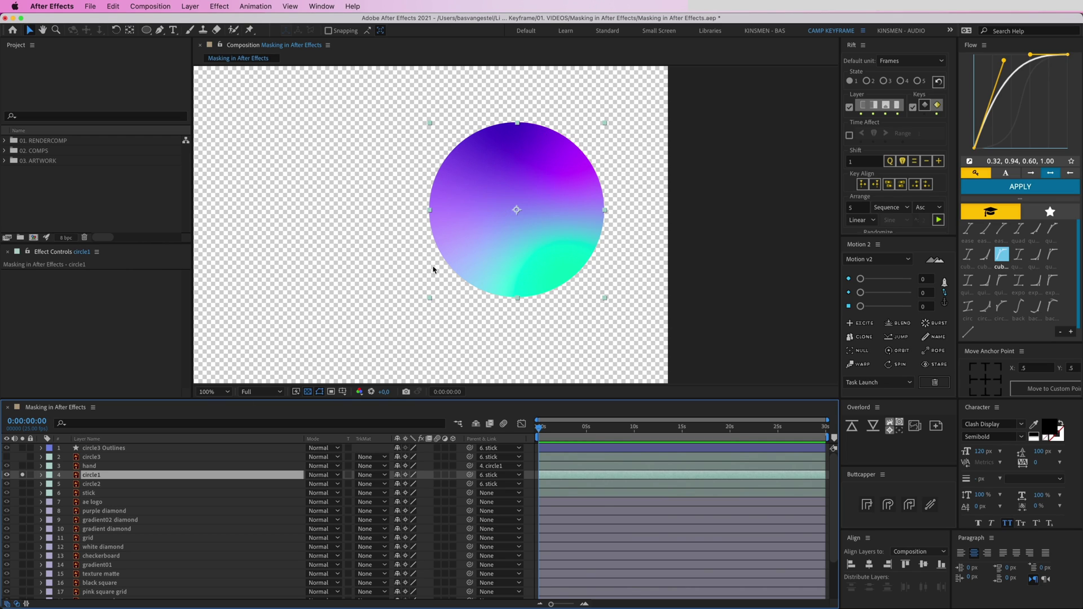
pyautogui.click(22, 475)
# Reshape Path 1 of circle3 Outlines by raising its top point and adjusting the curve so the shape covers the whole hand
pyautogui.click(106, 450)
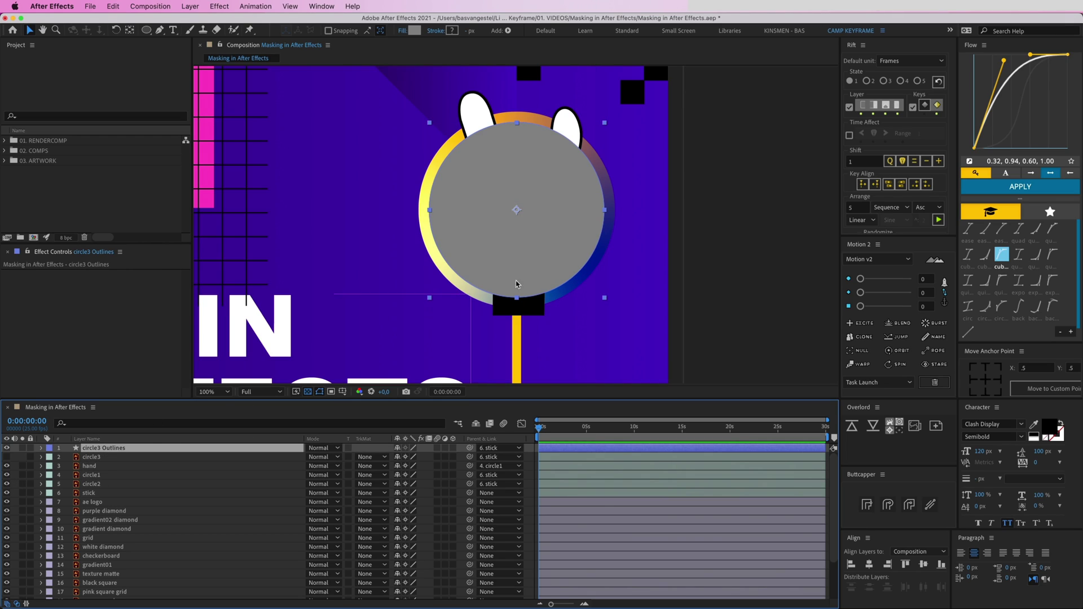
pyautogui.scroll(3, 529, 195)
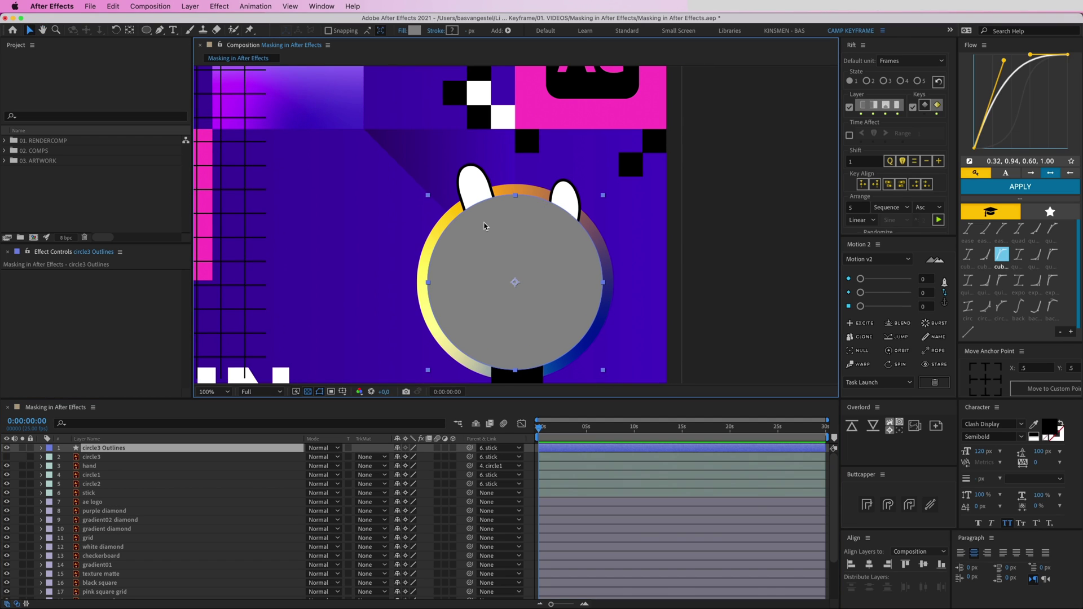
pyautogui.click(41, 449)
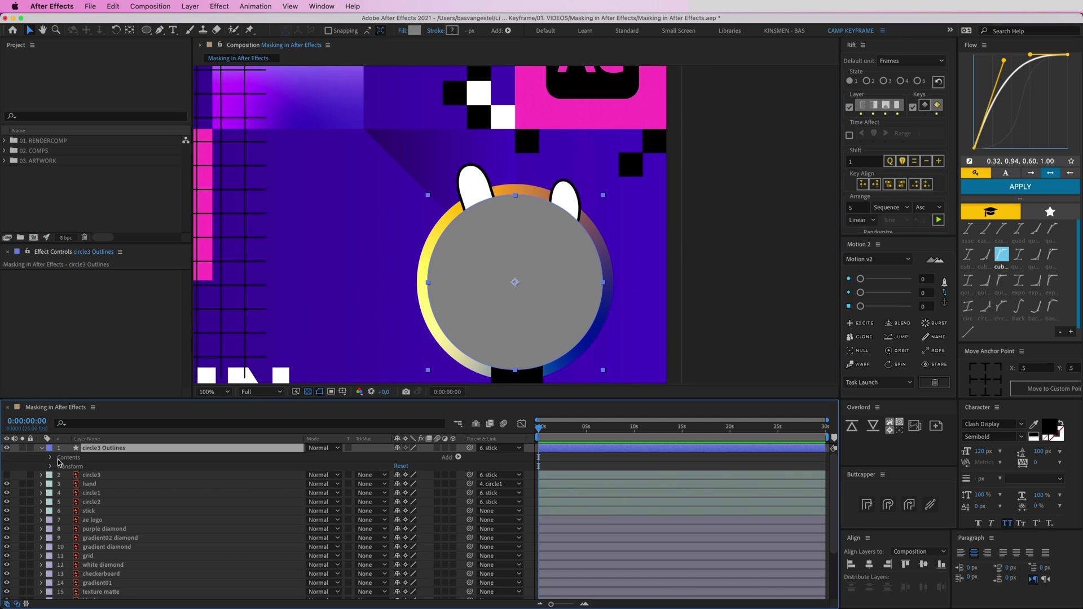
pyautogui.click(50, 458)
pyautogui.click(59, 467)
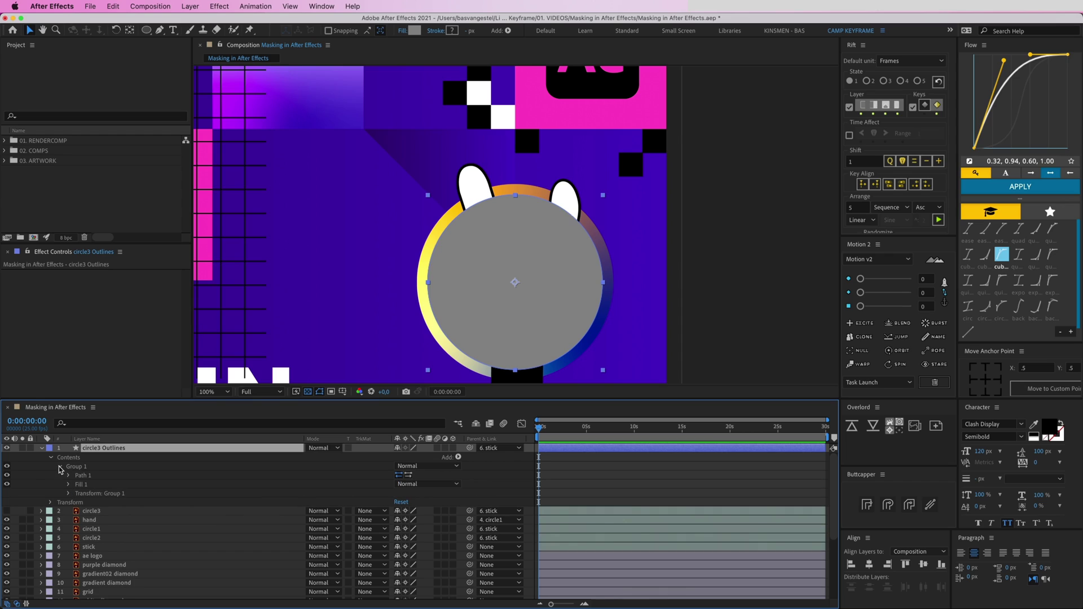
pyautogui.click(69, 476)
pyautogui.click(100, 485)
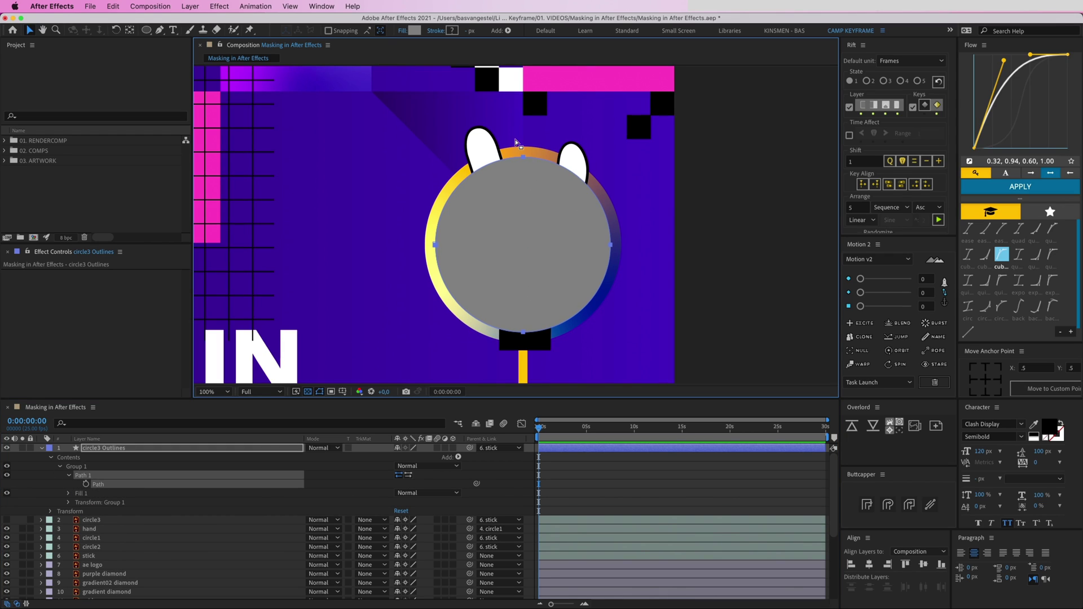
pyautogui.click(523, 157)
pyautogui.moveTo(523, 157); pyautogui.dragTo(436, 132)
pyautogui.moveTo(571, 132); pyautogui.dragTo(619, 129)
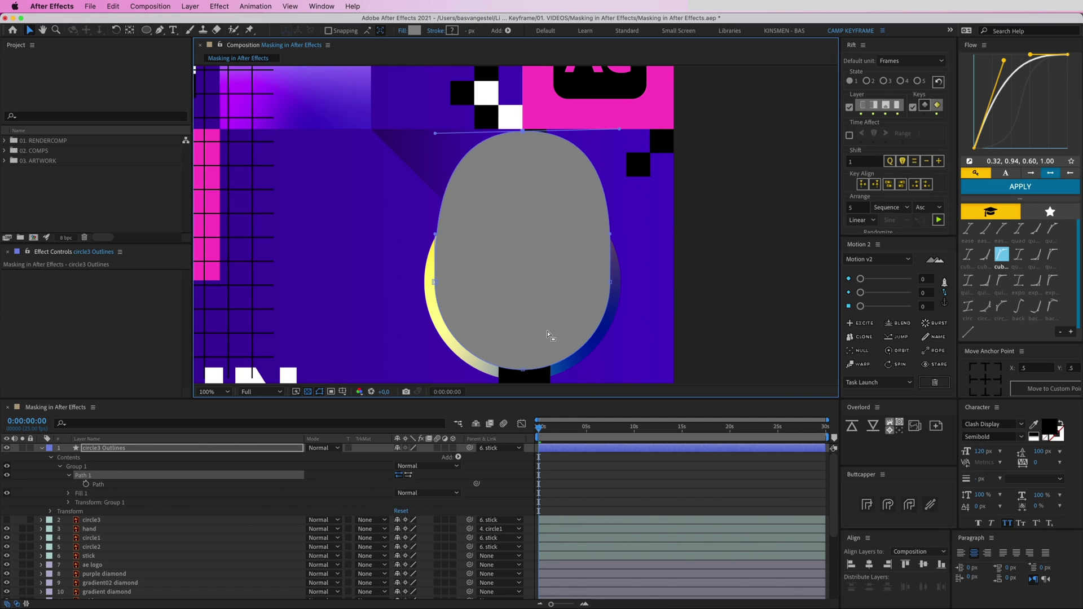
pyautogui.moveTo(541, 286); pyautogui.dragTo(537, 268)
pyautogui.click(600, 455)
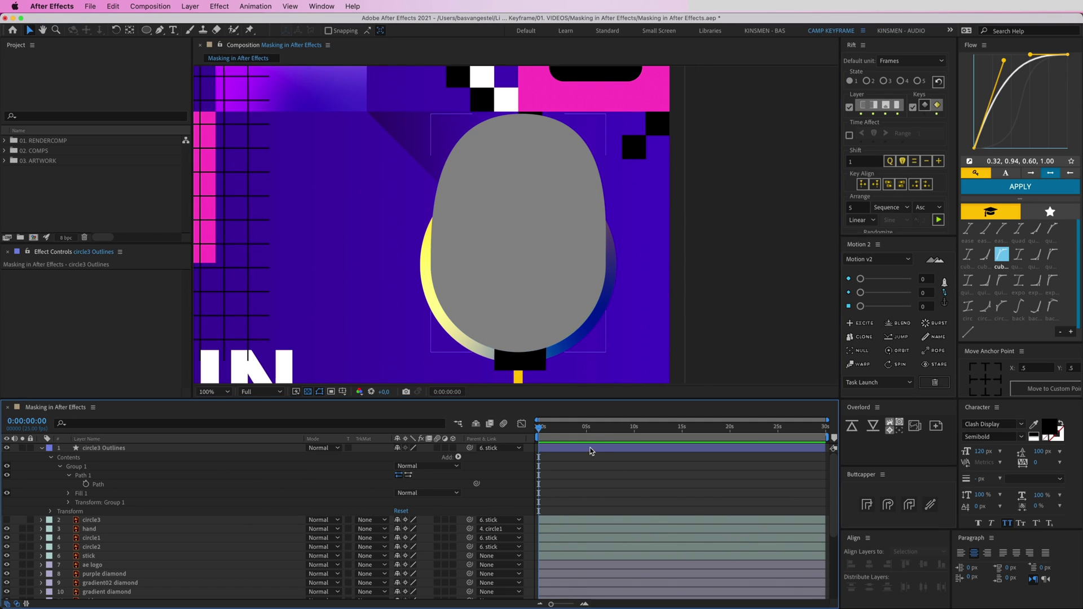
# Lower the opacity of the circle3 Outlines layer to 67% to see the hand beneath it
pyautogui.click(587, 449)
pyautogui.press('t')
pyautogui.moveTo(400, 457); pyautogui.dragTo(383, 458)
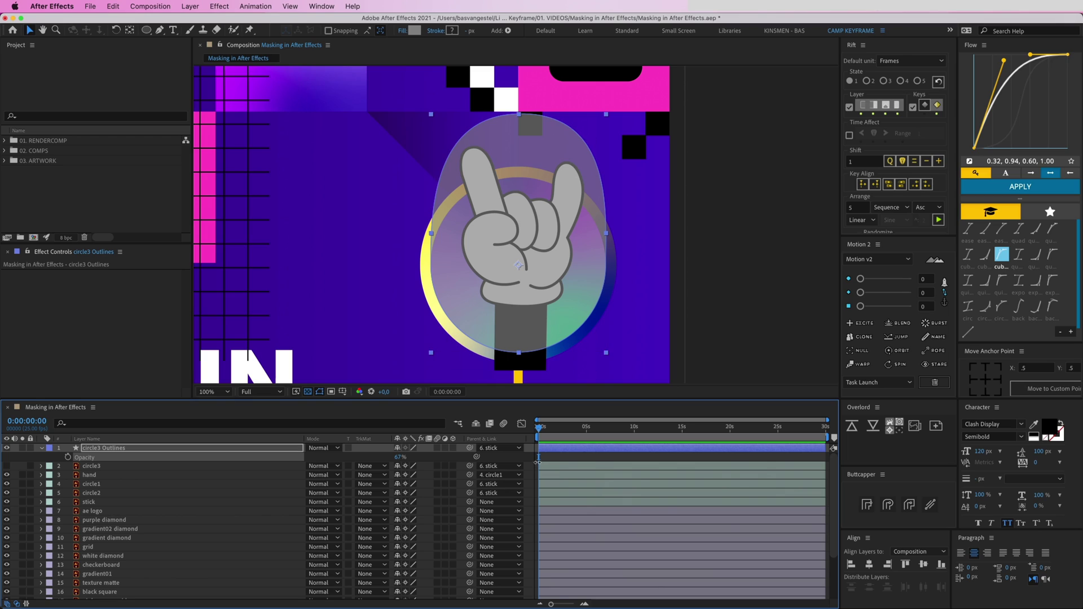
# Place the circle3 Outlines layer directly above the hand layer and rename it "hand matte"
pyautogui.moveTo(79, 453); pyautogui.dragTo(103, 464)
pyautogui.press('Return')
pyautogui.write('hand')
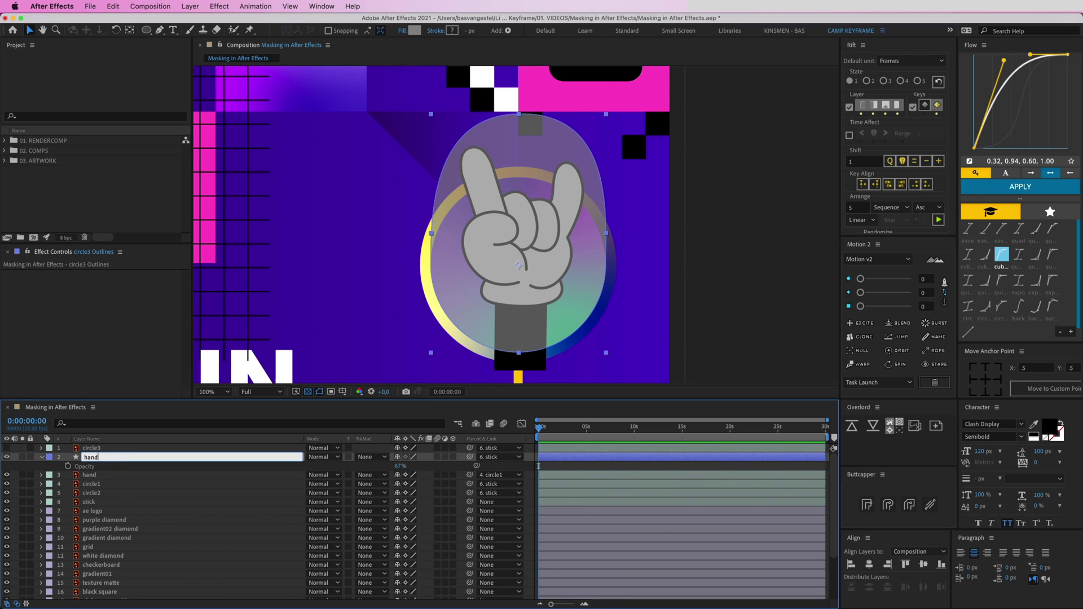
pyautogui.write(' matte')
pyautogui.press('Return')
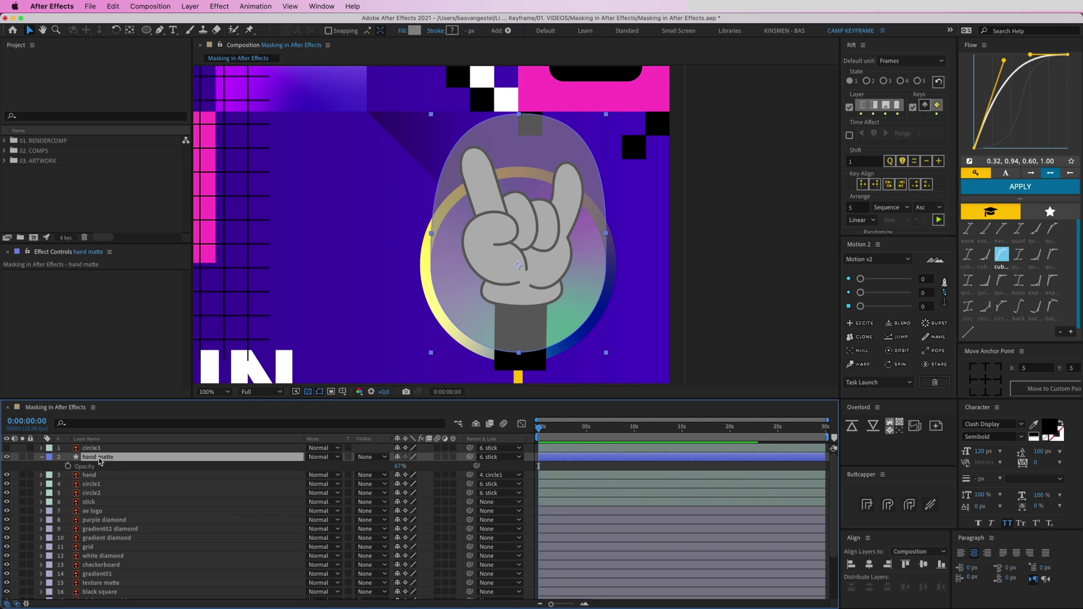
# Set the hand matte layer's opacity to 100% and briefly solo the hand layer to check it
pyautogui.moveTo(398, 466); pyautogui.dragTo(559, 467)
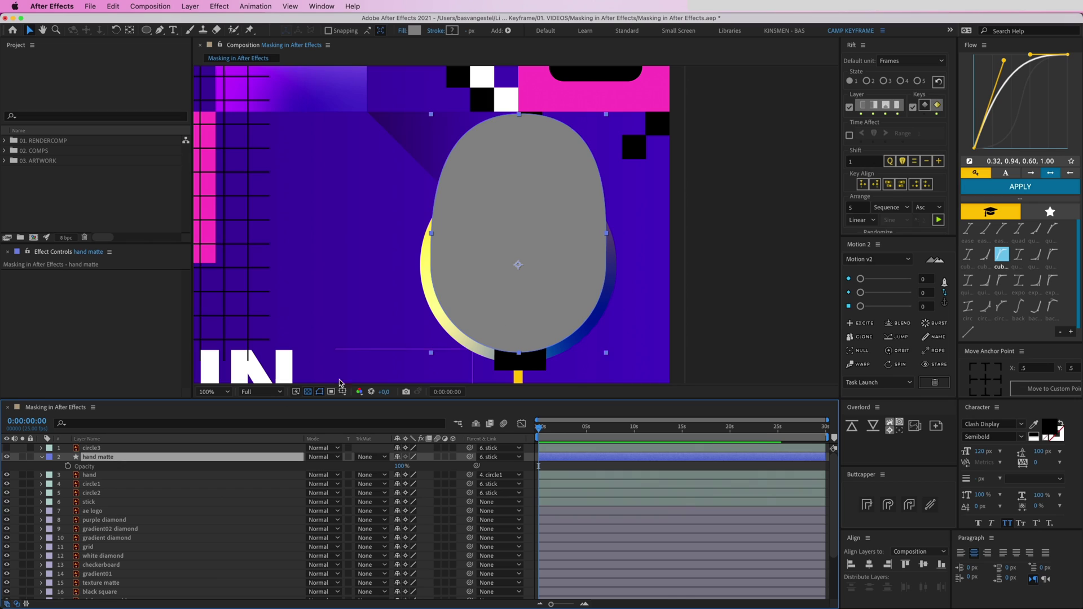
pyautogui.click(95, 477)
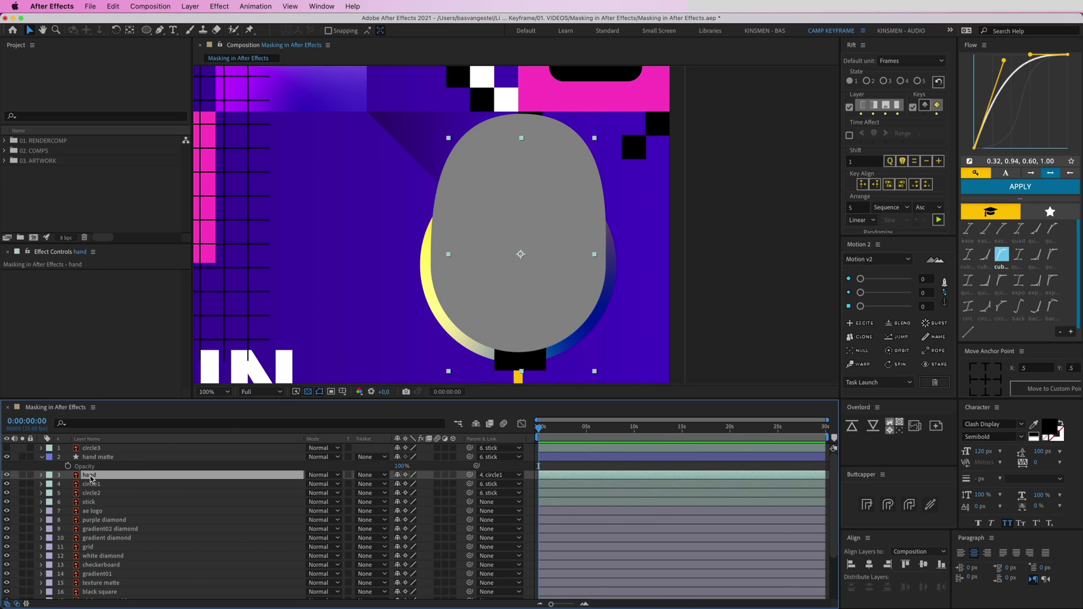
pyautogui.click(23, 477)
pyautogui.click(23, 477)
pyautogui.click(103, 457)
pyautogui.click(103, 457)
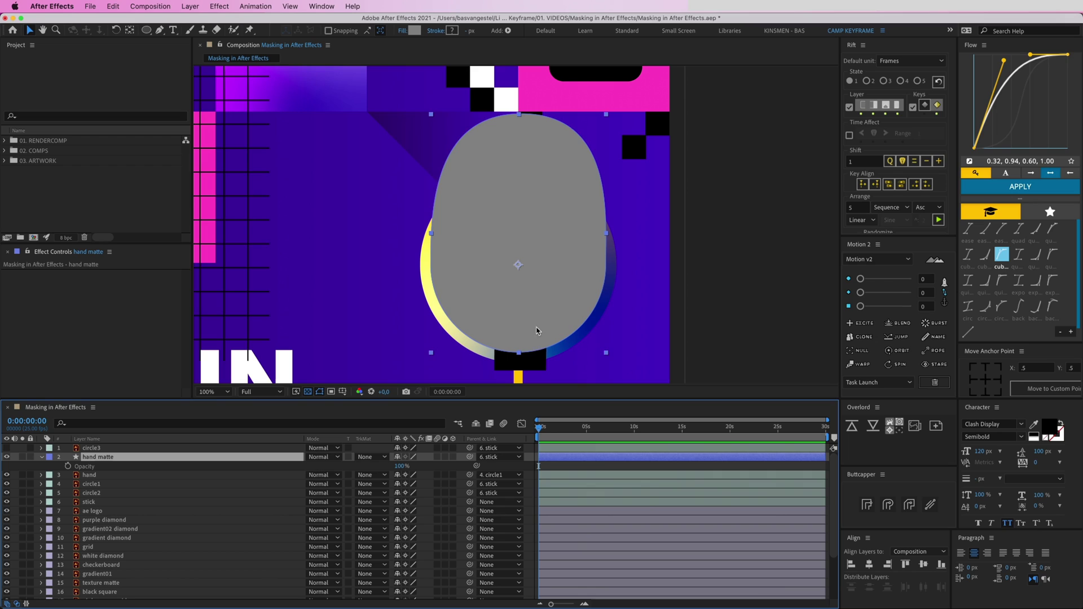
# Set the hand layer's track matte to Alpha Matte "hand matte"
pyautogui.click(90, 477)
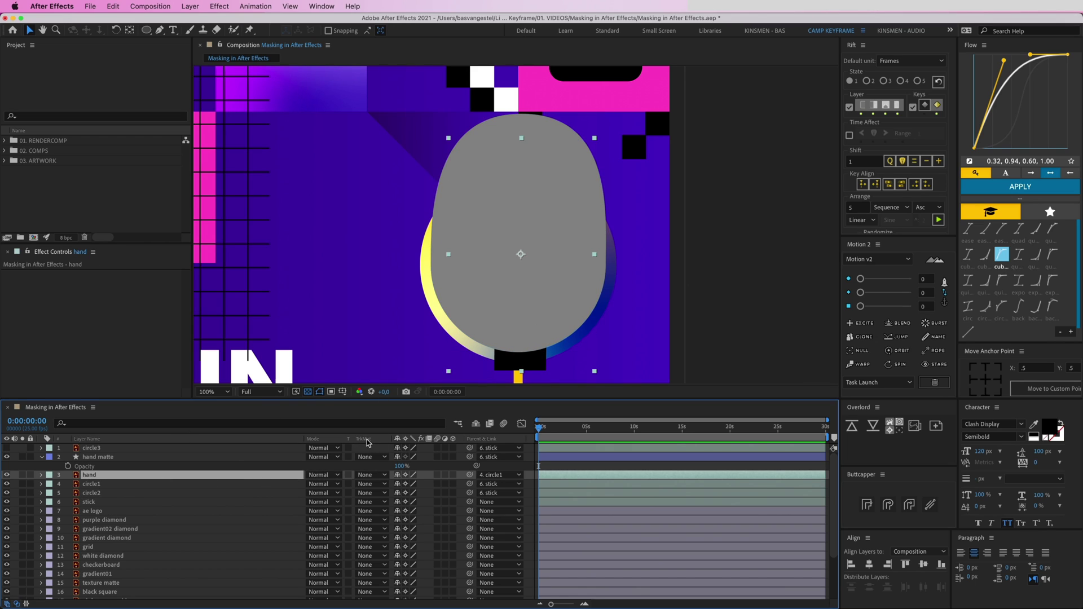
pyautogui.click(19, 604)
pyautogui.click(19, 604)
pyautogui.click(374, 475)
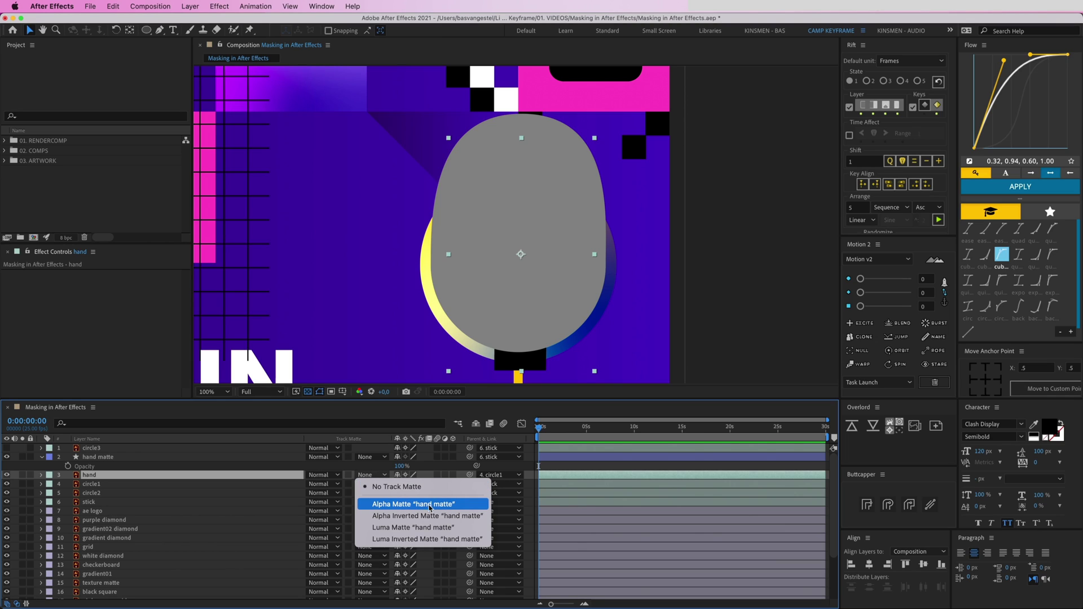
pyautogui.click(397, 504)
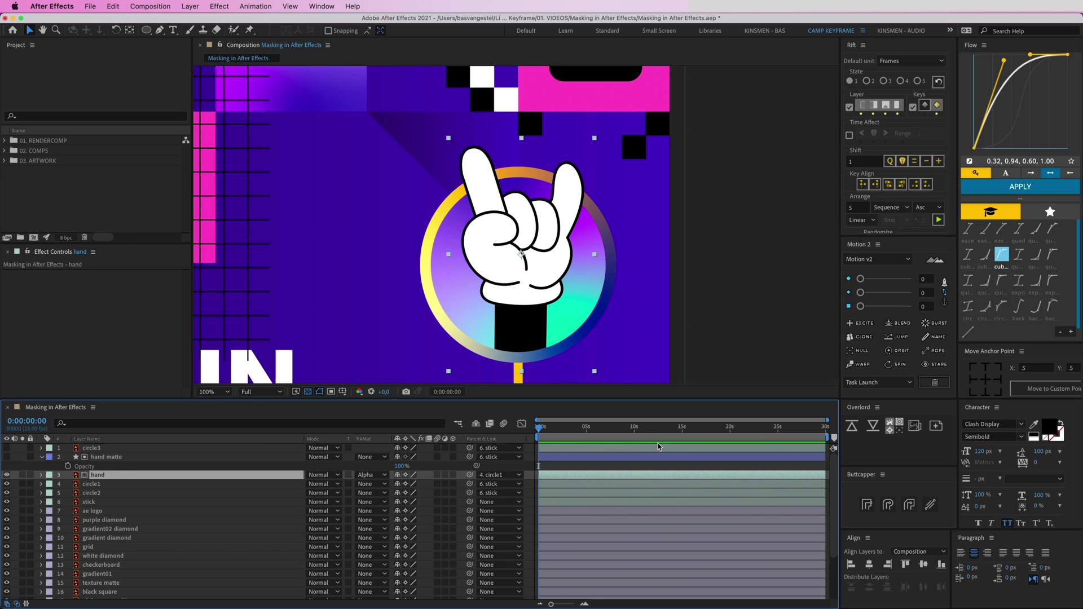
# Try adjusting the hand matte's upper curve handle and its bottom point to test how the matte clips the arm
pyautogui.click(561, 458)
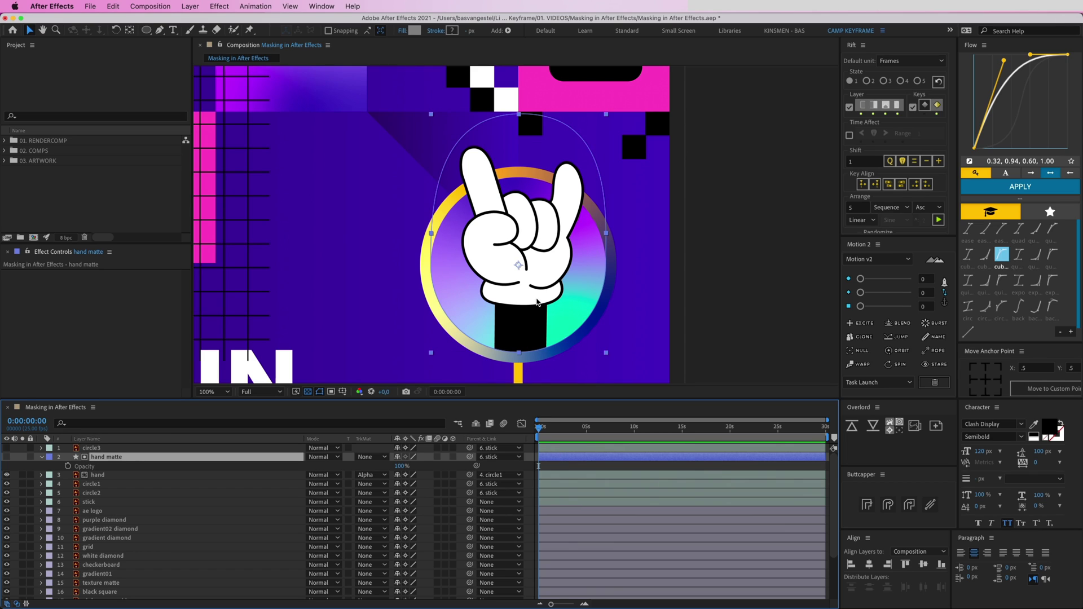
pyautogui.click(518, 117)
pyautogui.moveTo(432, 117); pyautogui.dragTo(482, 101)
pyautogui.press('super+z')
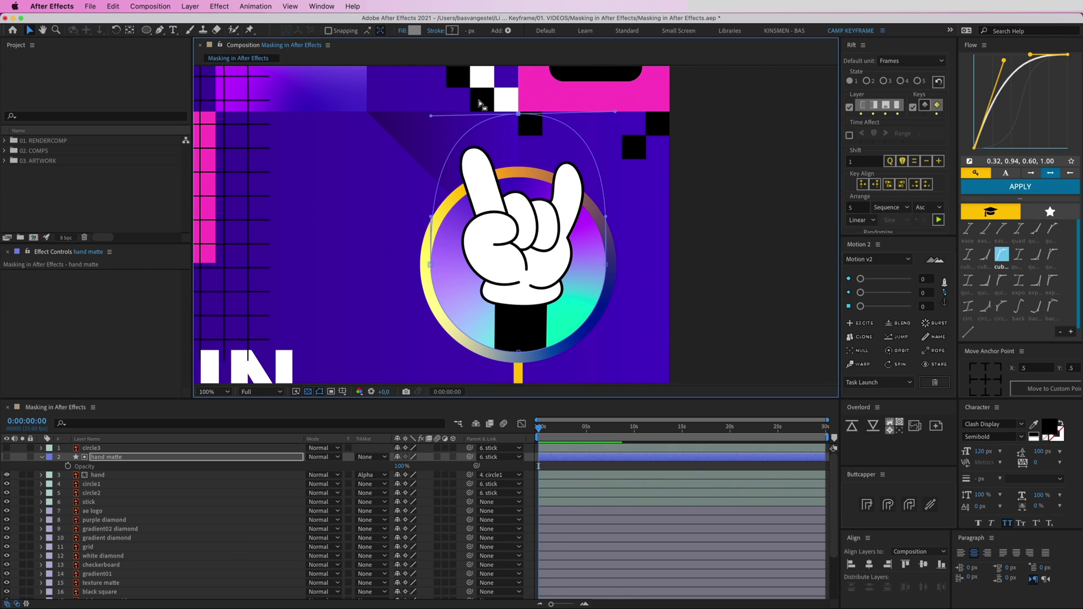
pyautogui.moveTo(520, 353); pyautogui.dragTo(521, 374)
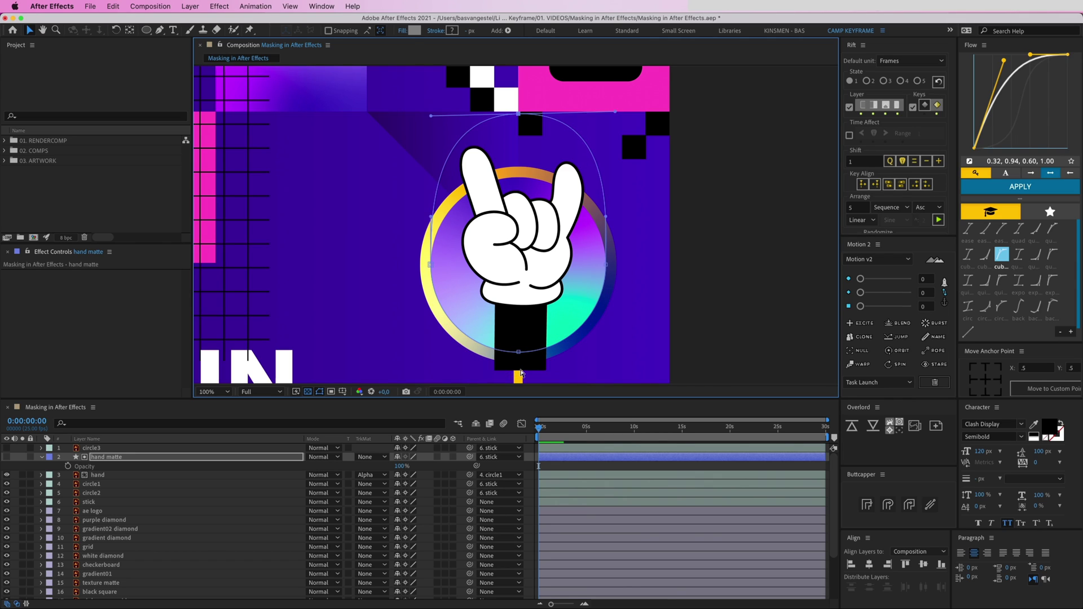
# Try drawing a stroked ellipse as a new shape layer overlapping the lower-left side of the circle artwork
pyautogui.click(570, 468)
pyautogui.press('space')
pyautogui.moveTo(498, 273); pyautogui.dragTo(517, 229)
pyautogui.press('v')
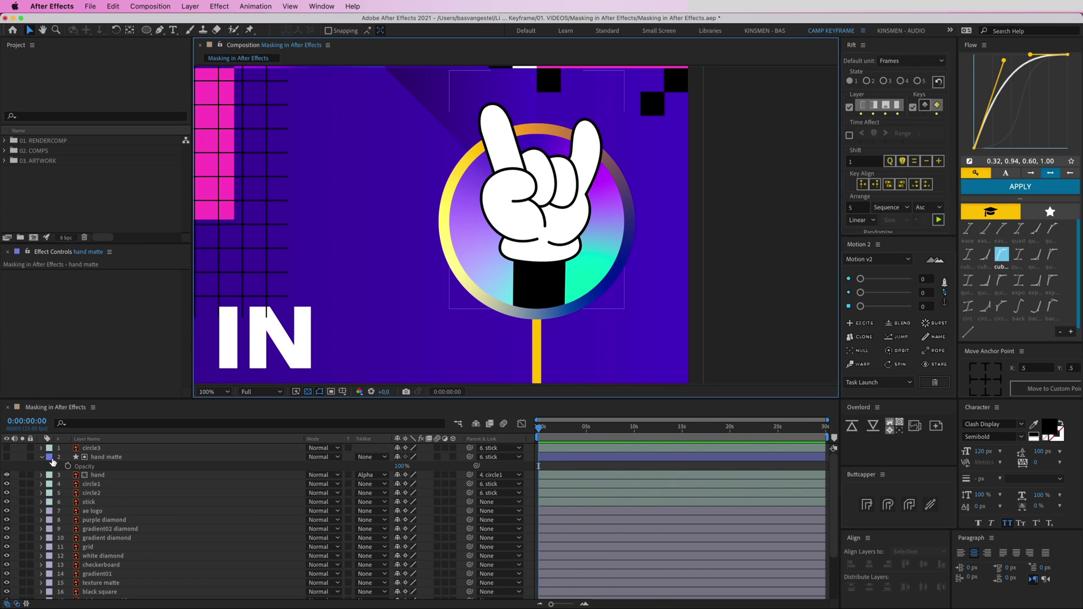
pyautogui.click(147, 30)
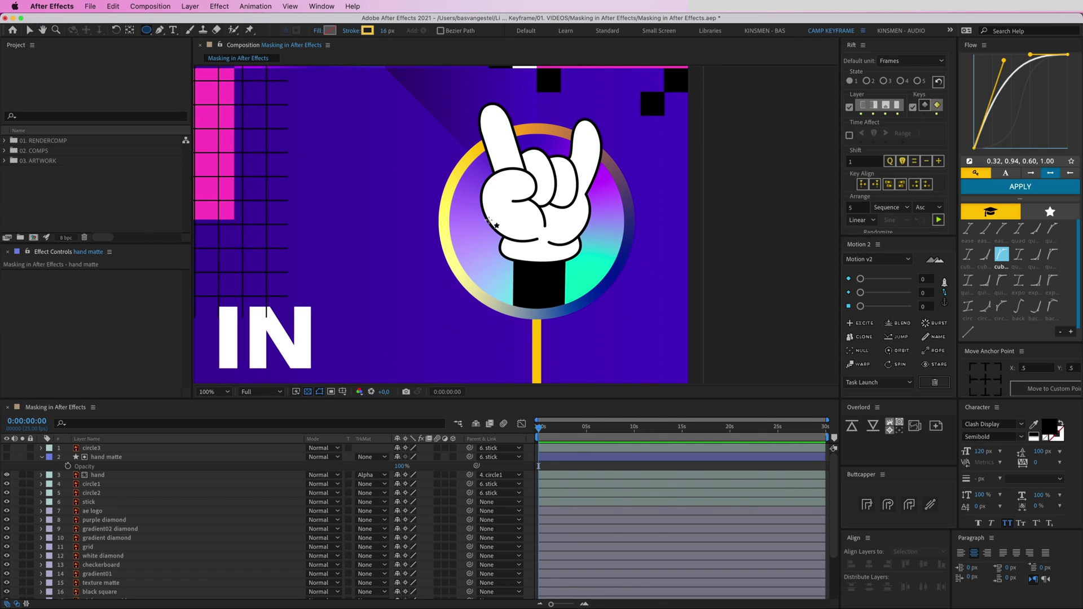
pyautogui.moveTo(424, 171); pyautogui.dragTo(537, 284)
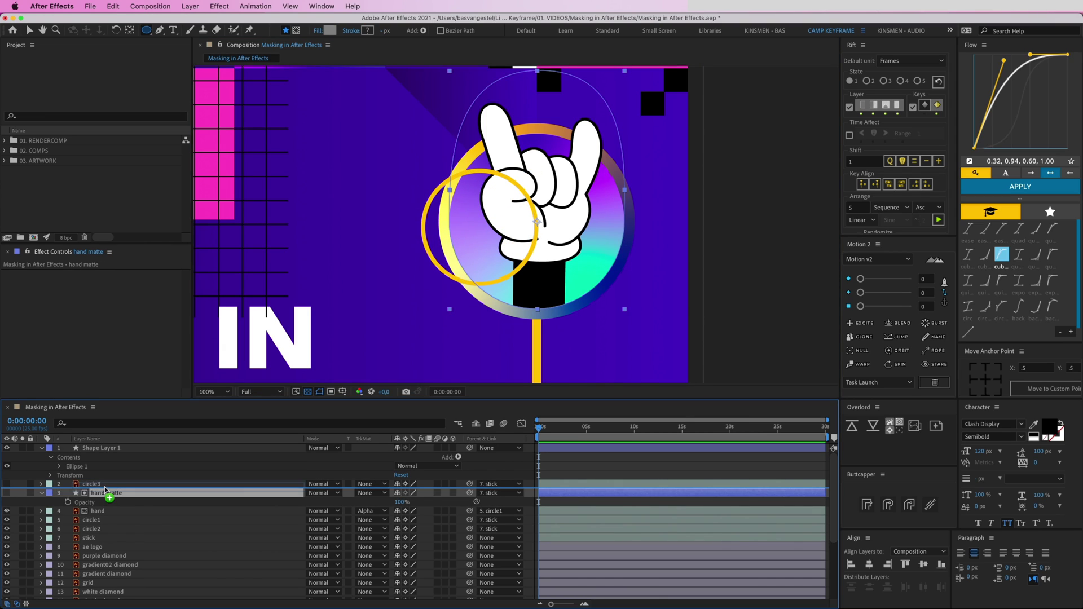
# Try placing Shape Layer 1 directly above the hand layer and setting the hand's track matte to Alpha Matte "Shape Layer 1"
pyautogui.click(330, 513)
pyautogui.click(371, 511)
pyautogui.click(381, 520)
pyautogui.moveTo(107, 495)
pyautogui.mouseDown()
pyautogui.moveTo(114, 468)
pyautogui.moveTo(105, 468)
pyautogui.moveTo(100, 510)
pyautogui.mouseUp()
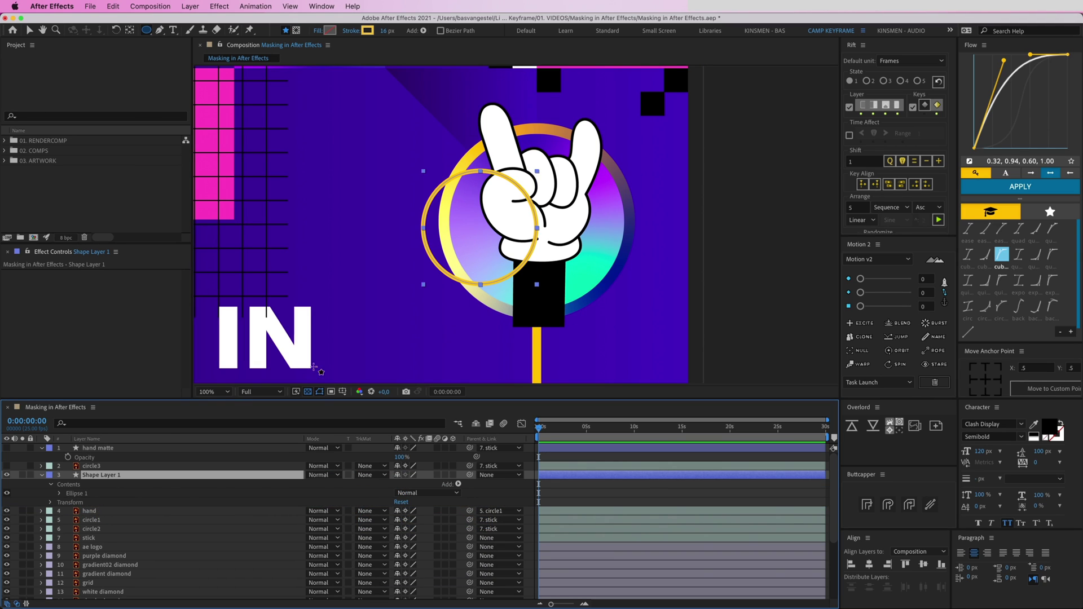
pyautogui.click(91, 511)
pyautogui.click(371, 511)
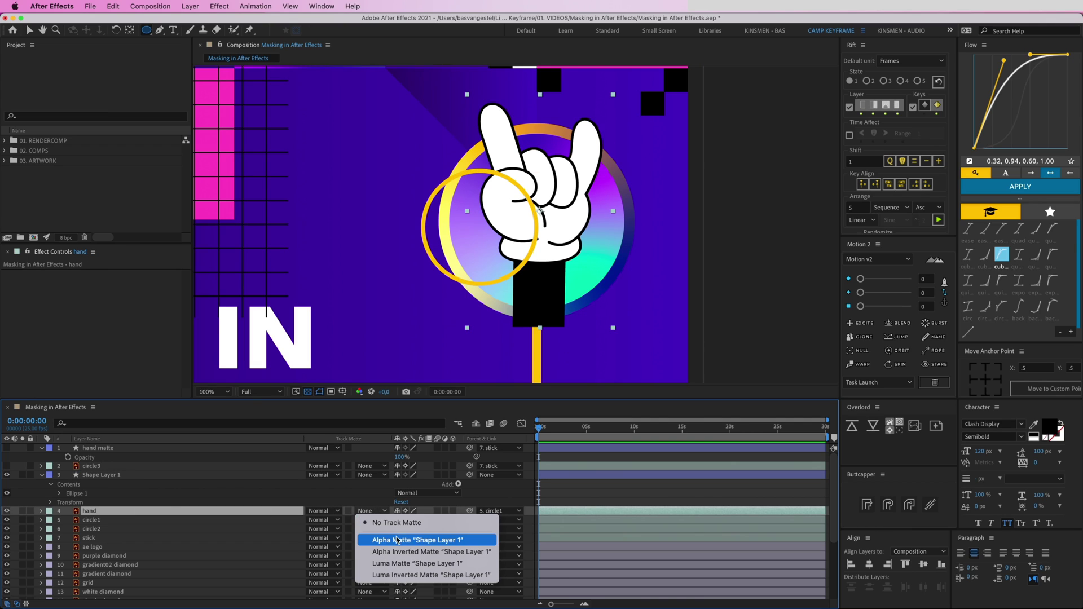
pyautogui.click(420, 540)
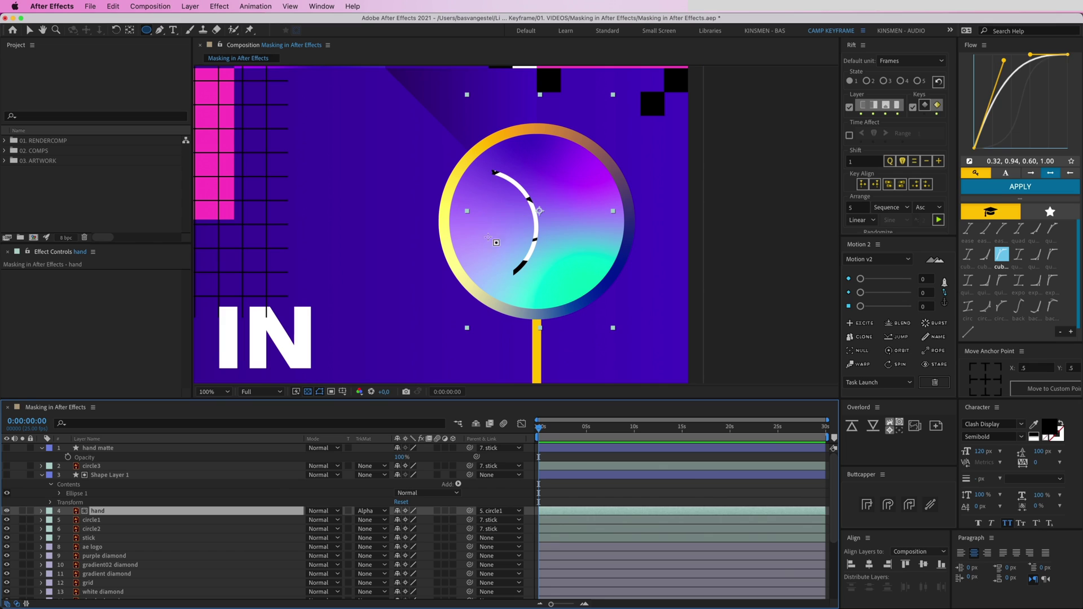
# Undo the ellipse shape layer and its track matte so the hand uses the hand matte again
pyautogui.press('super+z')
pyautogui.press('super+z')
pyautogui.press('super+z')
pyautogui.press('super+z')
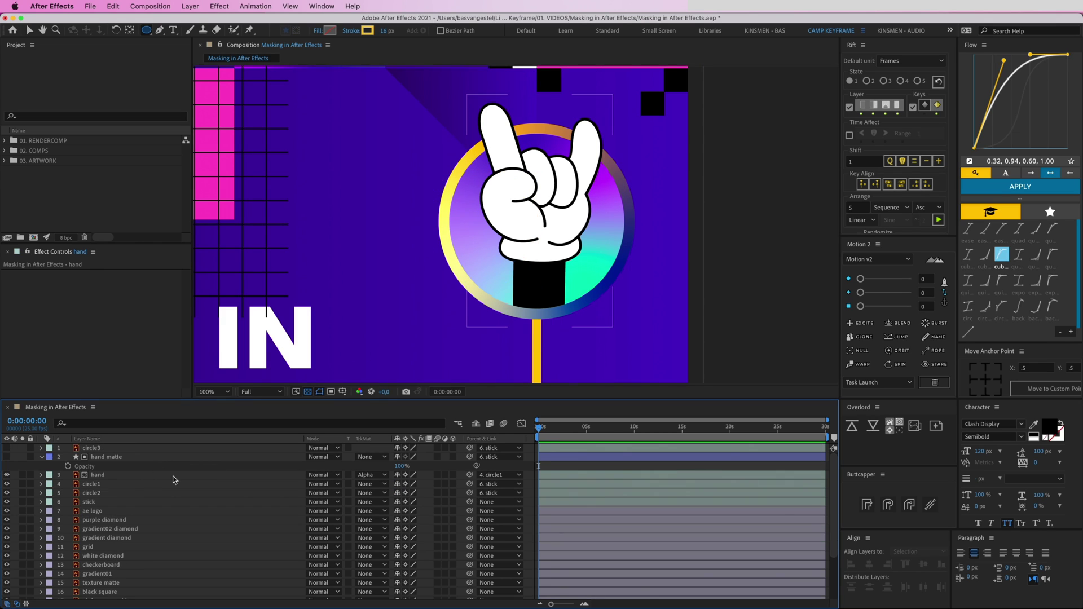
# Move the stick layer's anchor point to the bottom end of the stick
pyautogui.press('v')
pyautogui.scroll(-2, 540, 312)
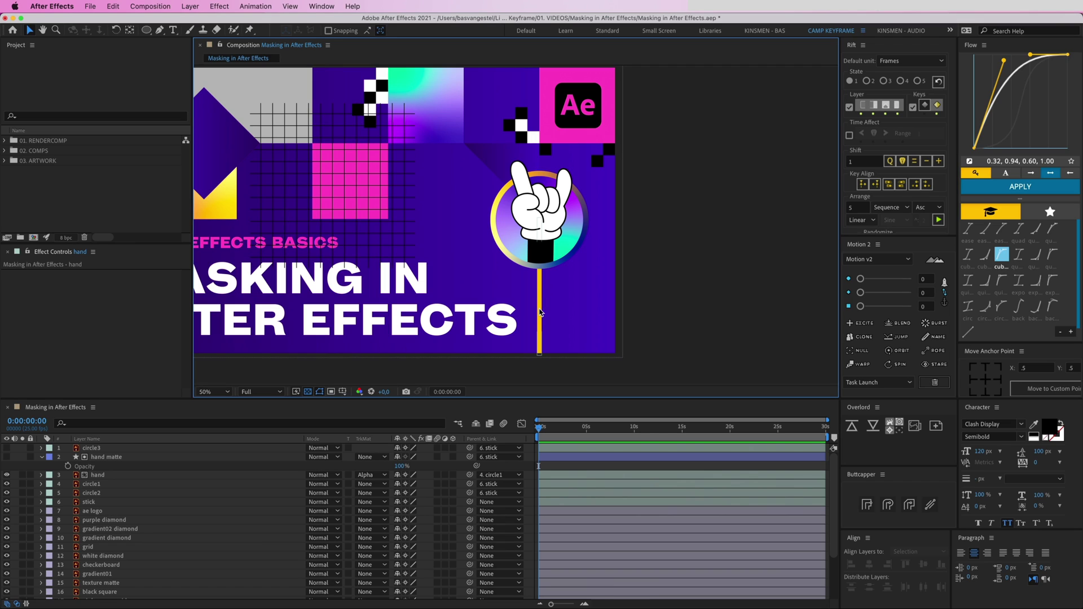
pyautogui.click(539, 312)
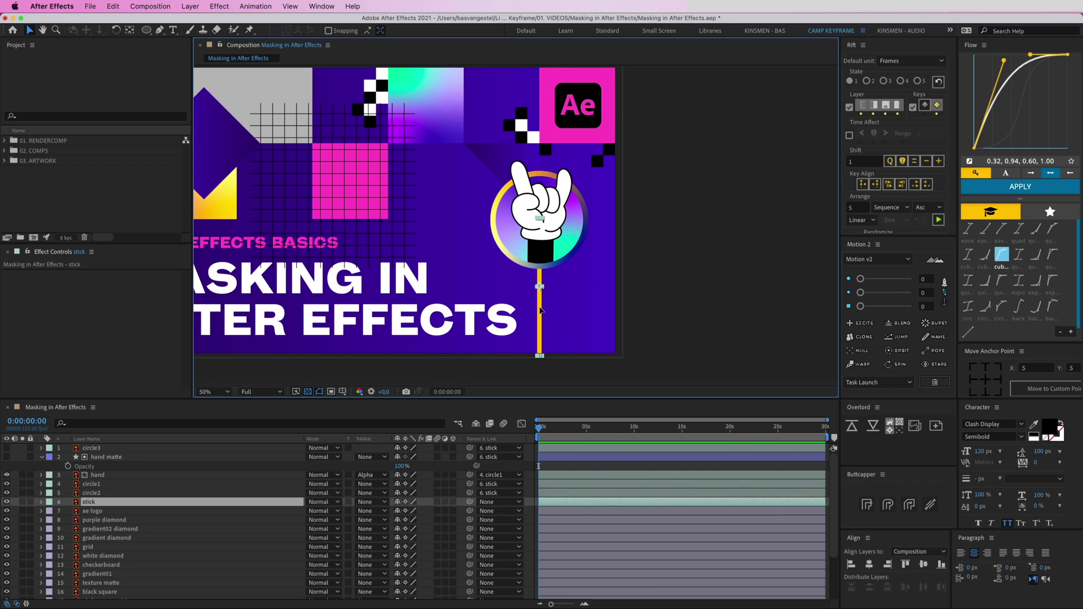
pyautogui.press('y')
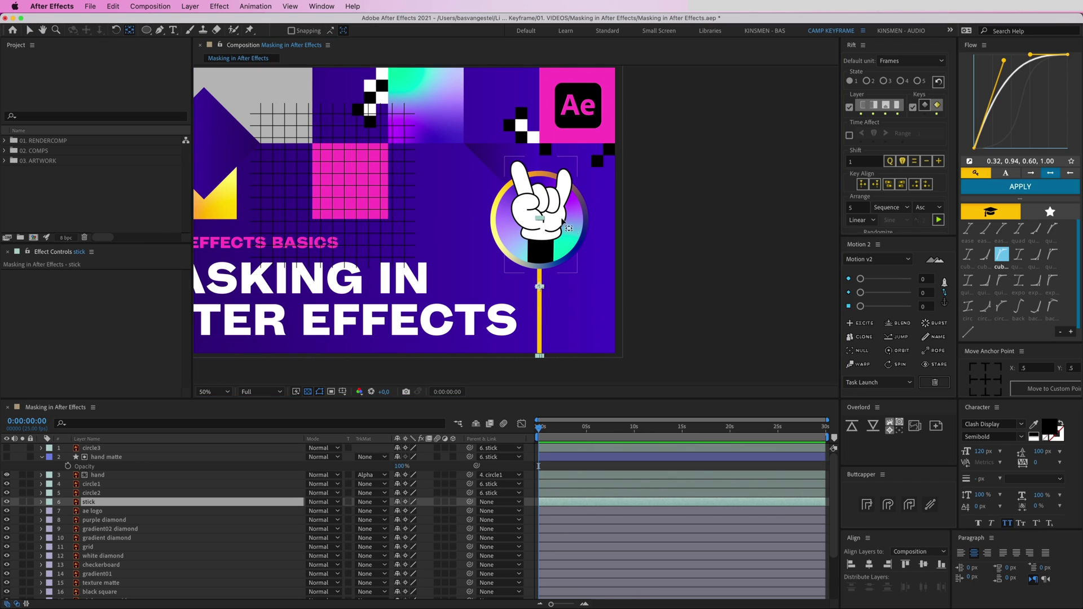
pyautogui.click(543, 331)
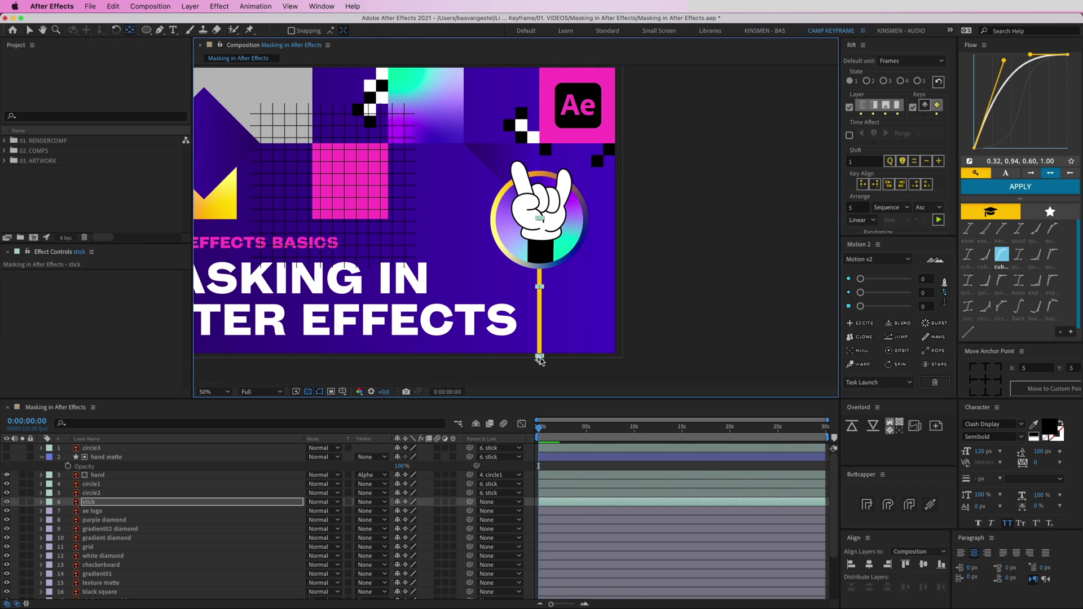
pyautogui.click(164, 502)
pyautogui.press('v')
# Keyframe the stick's rotation from about 100° at the first frame to upright about 3 seconds in
pyautogui.press('w')
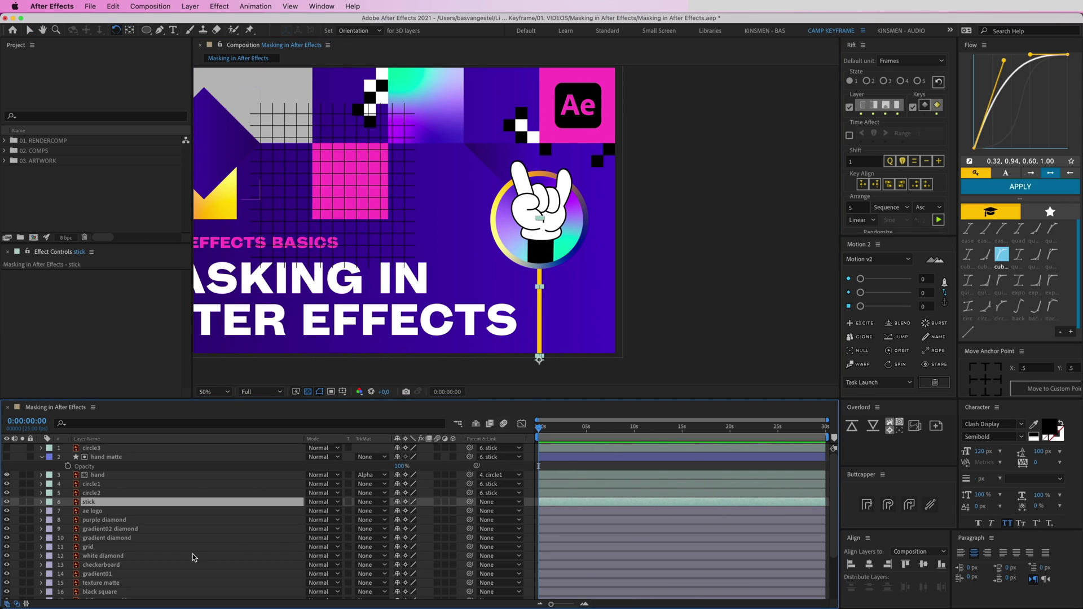
pyautogui.press('r')
pyautogui.click(67, 511)
pyautogui.moveTo(541, 511); pyautogui.dragTo(554, 513)
pyautogui.moveTo(553, 186); pyautogui.dragTo(686, 388)
pyautogui.moveTo(578, 511); pyautogui.dragTo(524, 515)
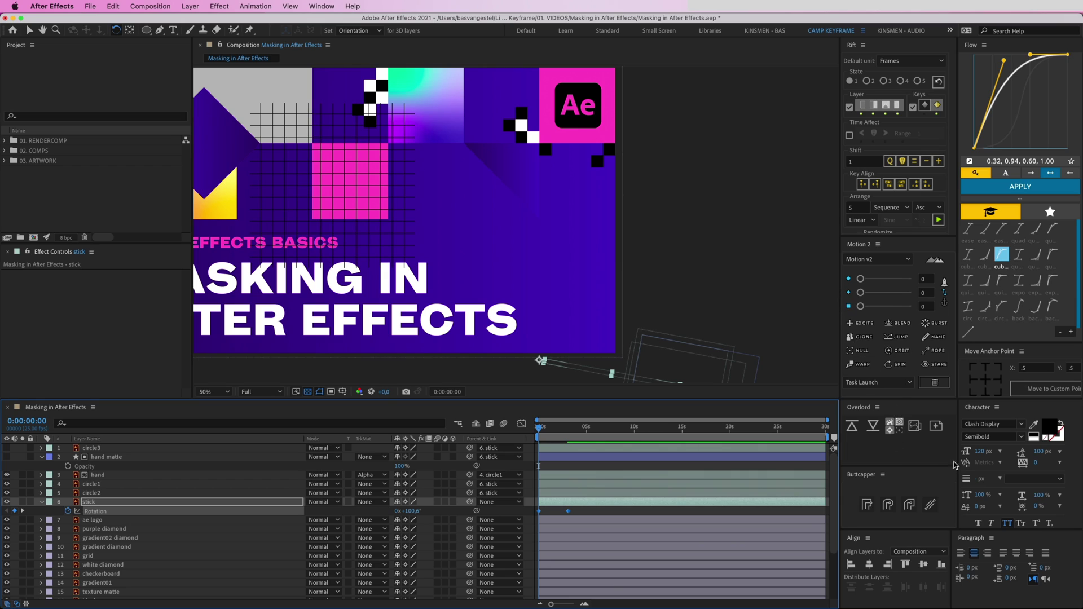
# Apply Motion 2's Excite to the stick's rotation keyframes, bring the second keyframe to about 1 second, and preview the swing
pyautogui.click(869, 326)
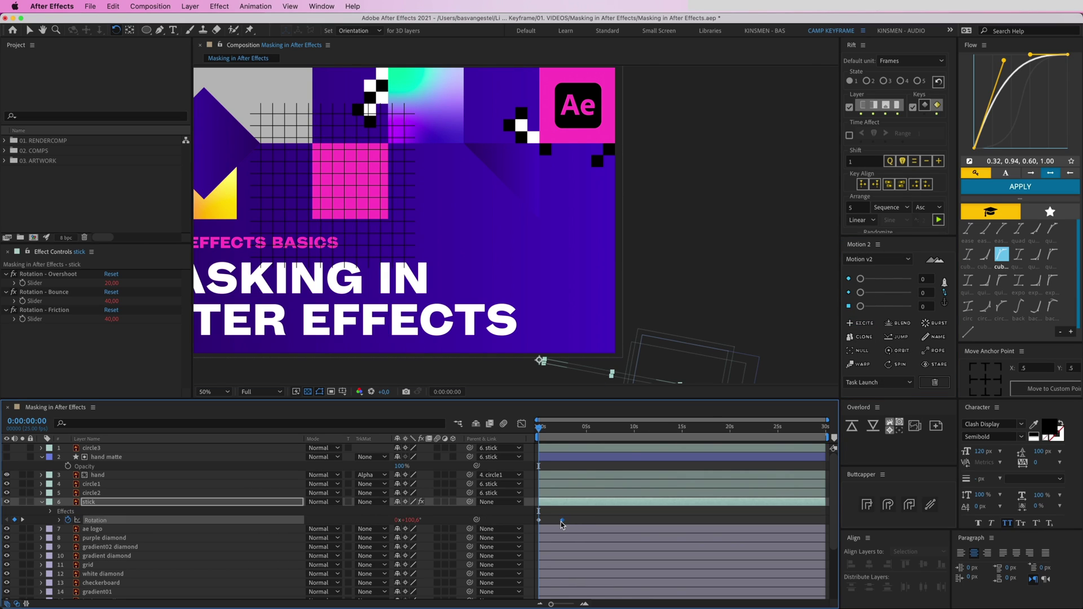
pyautogui.press('space')
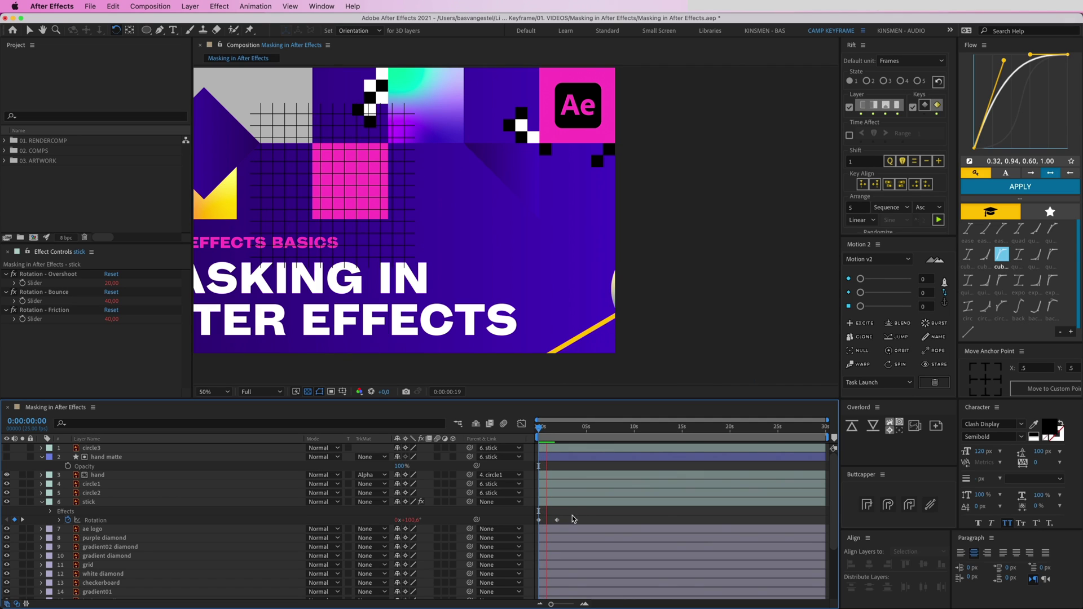
pyautogui.click(567, 503)
pyautogui.press('space')
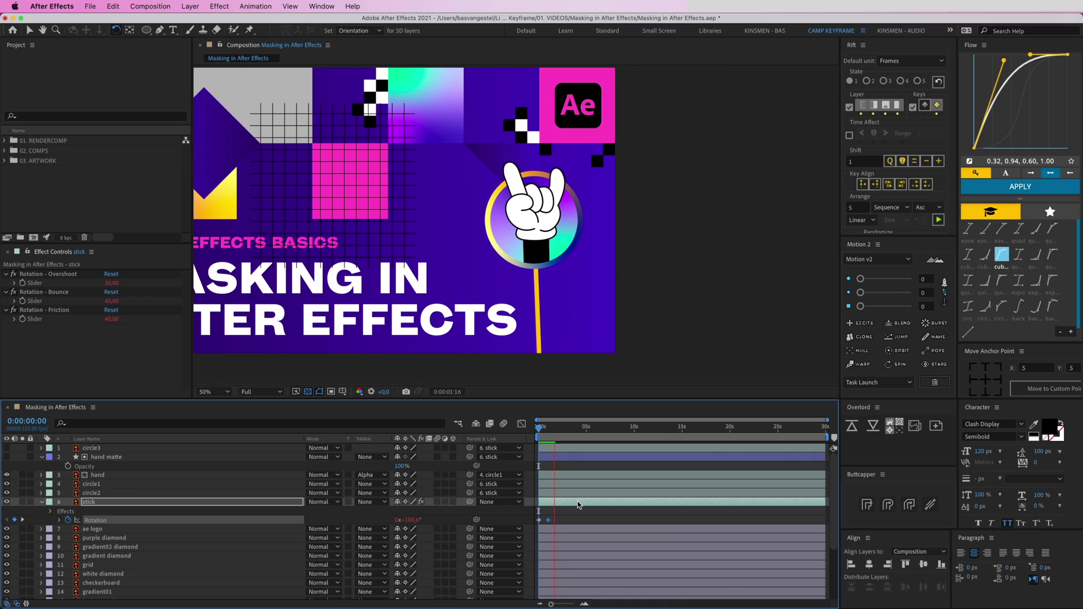
pyautogui.press('space')
# Shift the stick's second rotation keyframe to about half a second and preview the animation from the start
pyautogui.hscroll(-3, 564, 530)
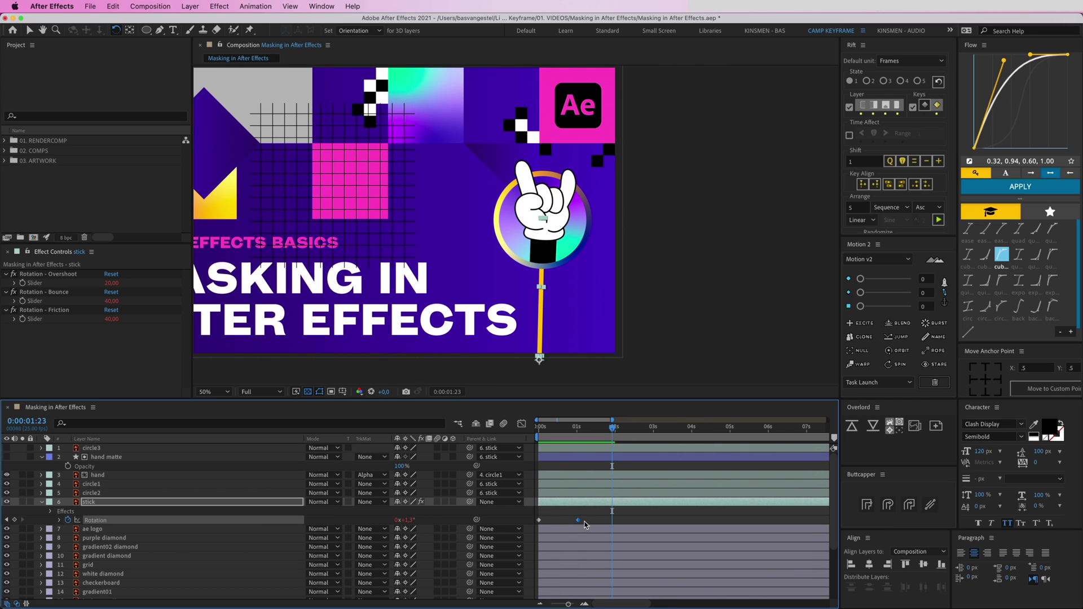
pyautogui.moveTo(575, 524); pyautogui.dragTo(556, 520)
pyautogui.press('Home')
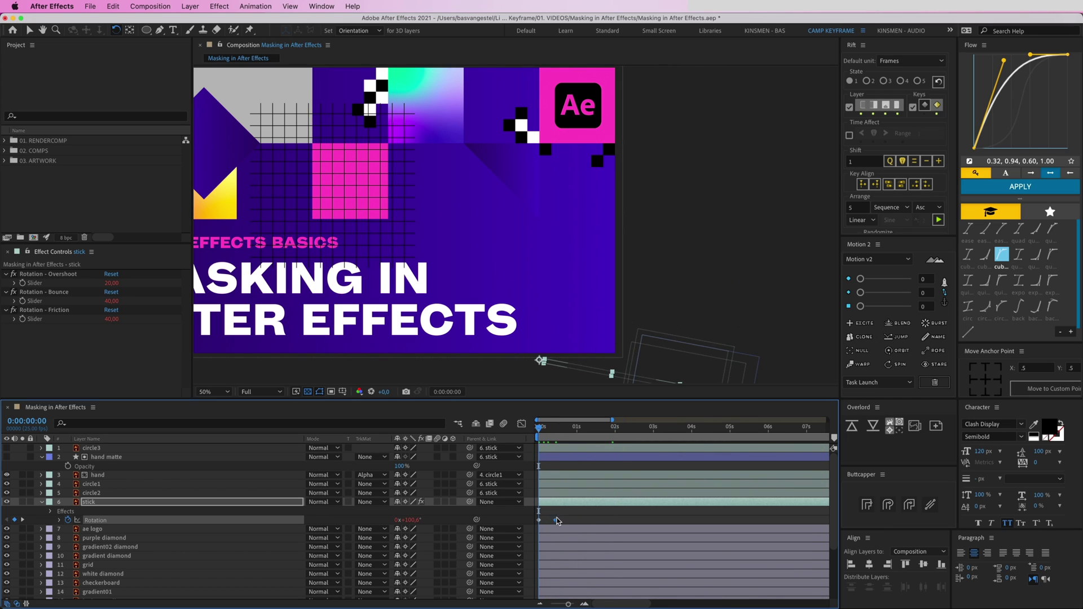
pyautogui.press('space')
pyautogui.press('space')
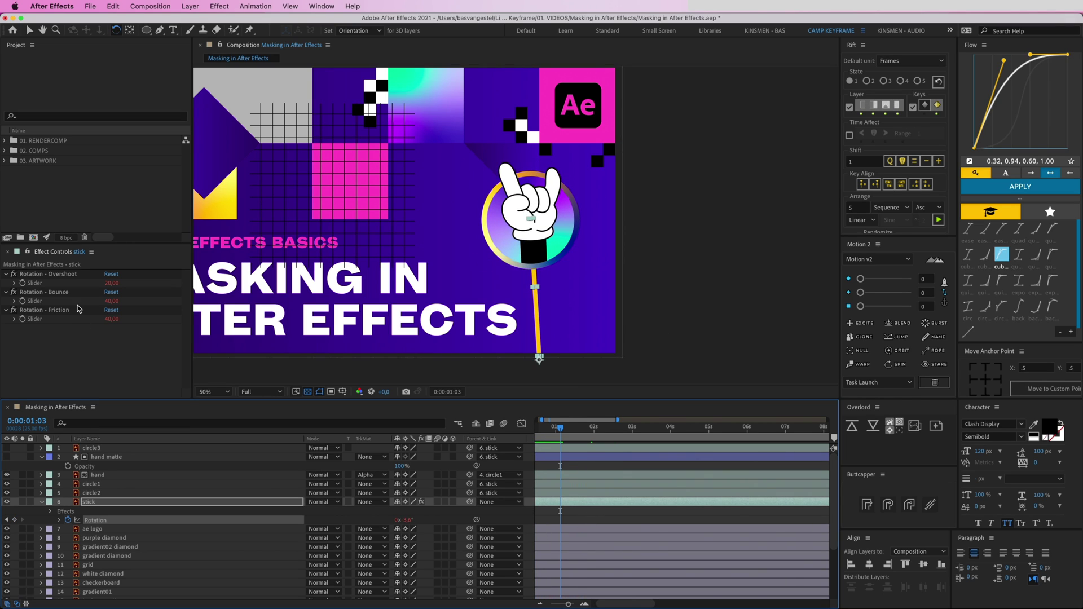
# Set the stick's Rotation - Bounce slider to 20 and preview the result
pyautogui.moveTo(112, 302); pyautogui.dragTo(101, 302)
pyautogui.hscroll(-2, 543, 460)
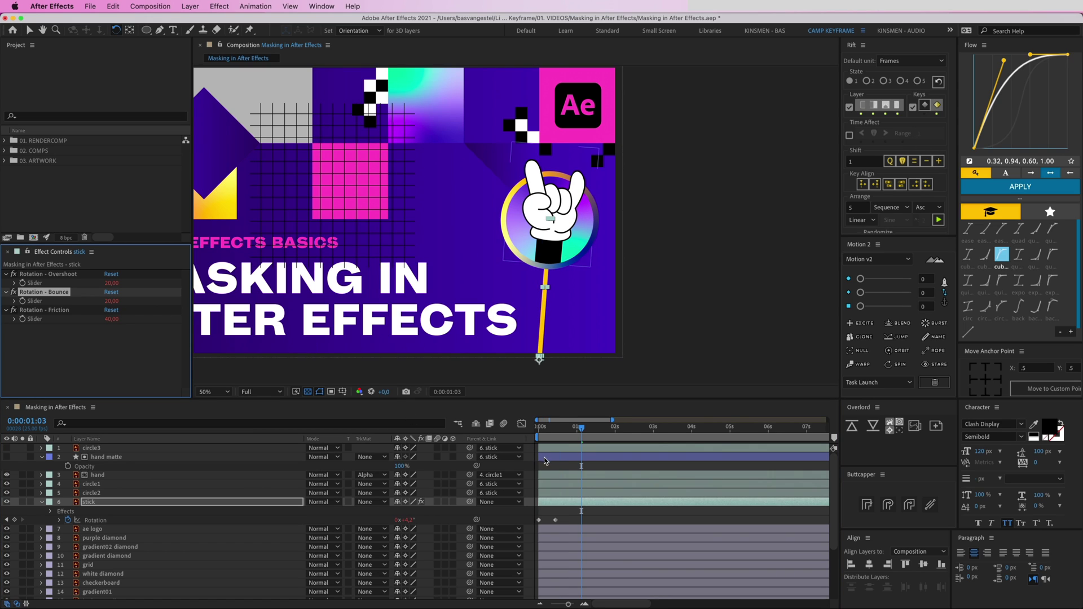
pyautogui.press('space')
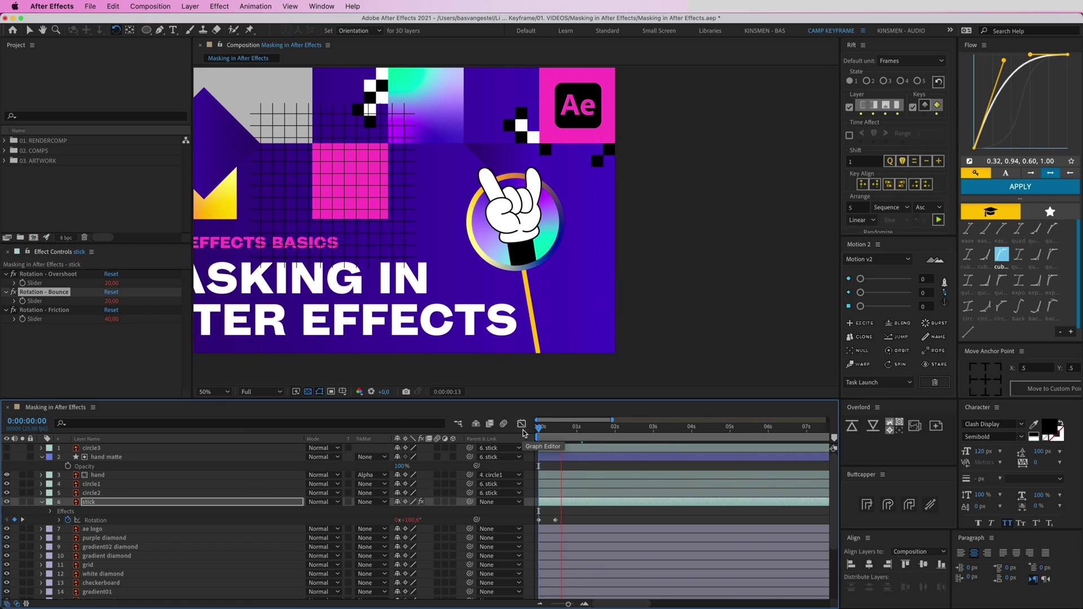
pyautogui.press('space')
pyautogui.click(576, 516)
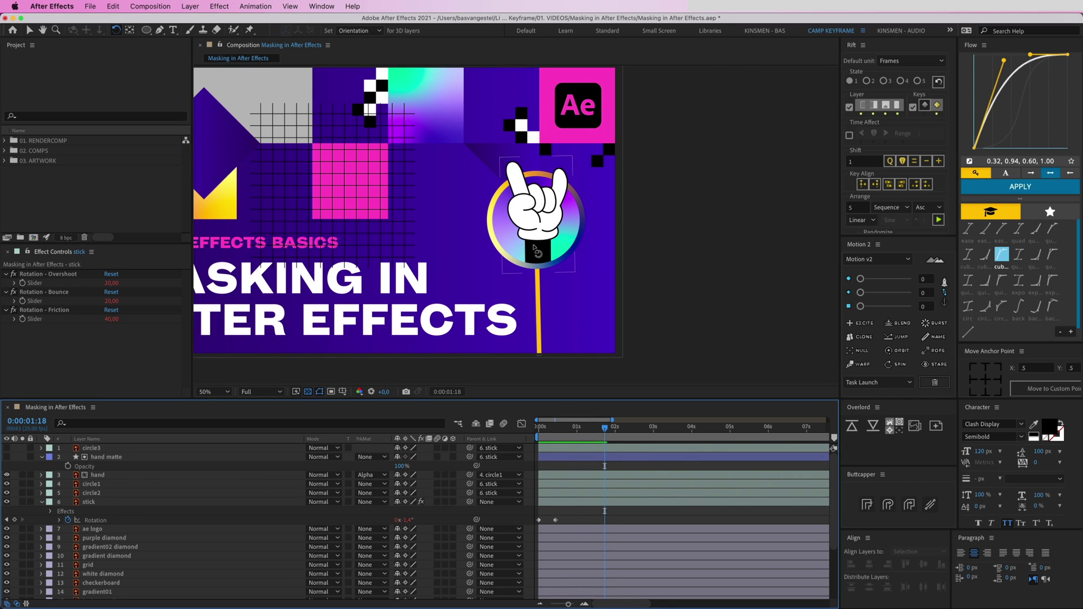
# Keyframe the hand's resting position at 0:00:06:14 and its hidden position below the circle, 341.9, 1123.0, at 0:00:06:00
pyautogui.moveTo(621, 425); pyautogui.dragTo(790, 426)
pyautogui.click(539, 211)
pyautogui.press('v')
pyautogui.press('p')
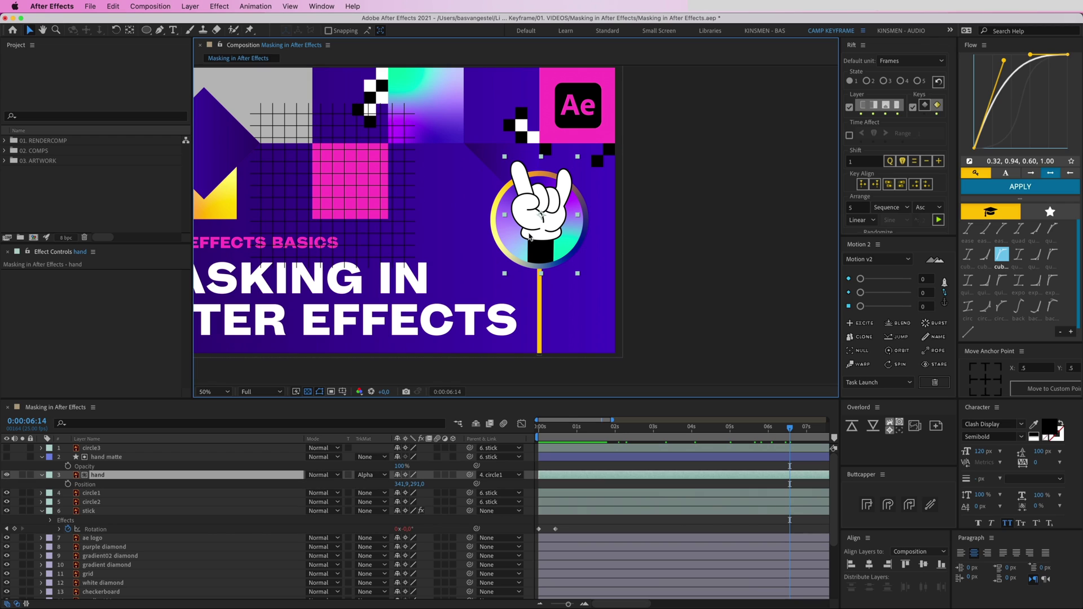
pyautogui.click(68, 484)
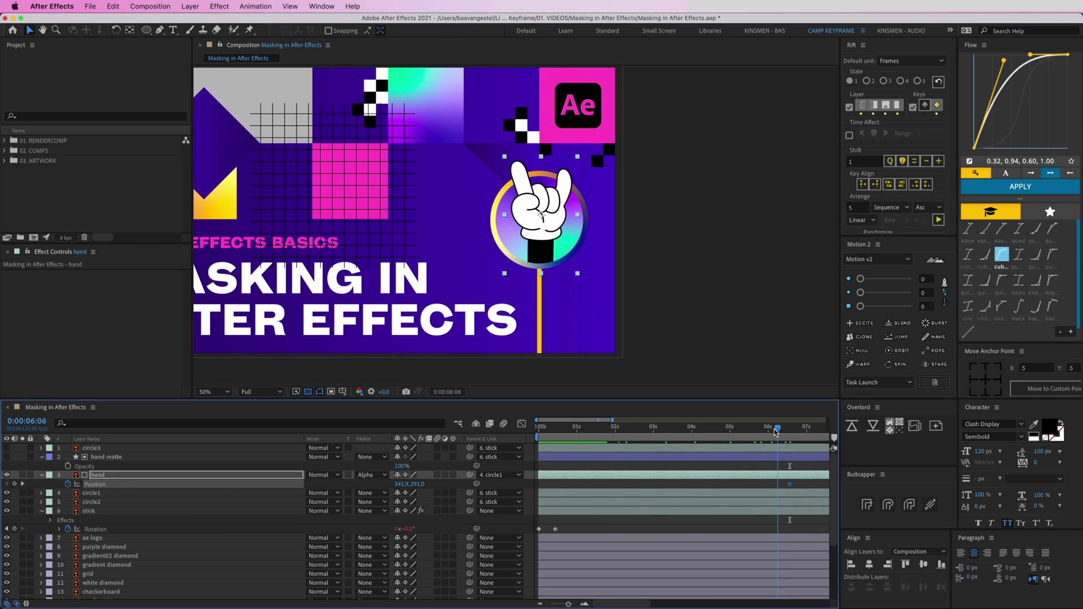
pyautogui.moveTo(512, 177); pyautogui.dragTo(550, 294)
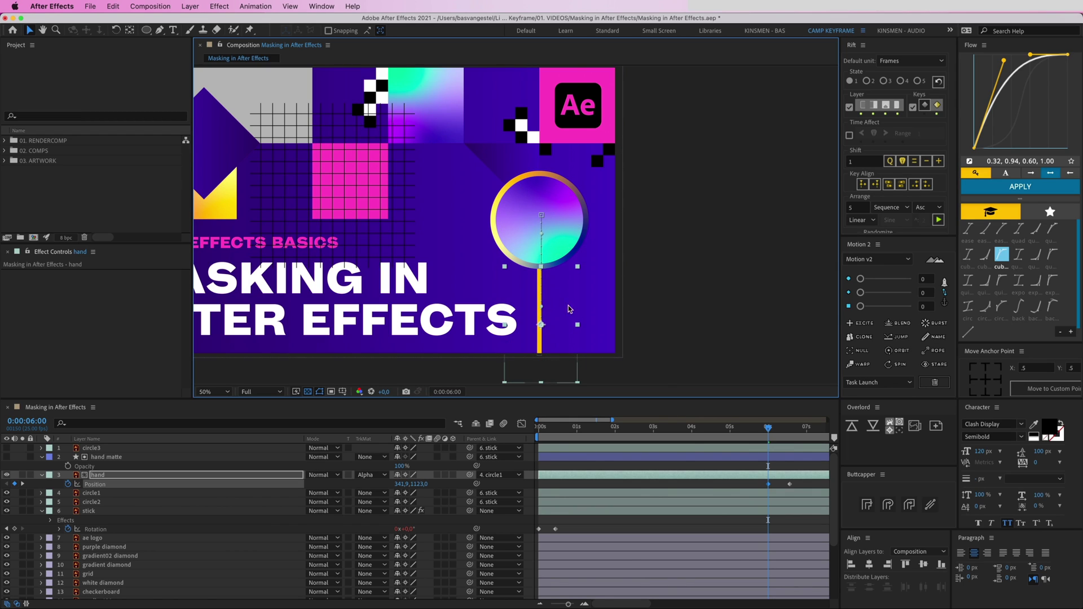
# Check the hand matte's outline and apply the 0.32, 0.94, 0.60, 1.00 easing curve to the hand's position keyframes
pyautogui.click(104, 458)
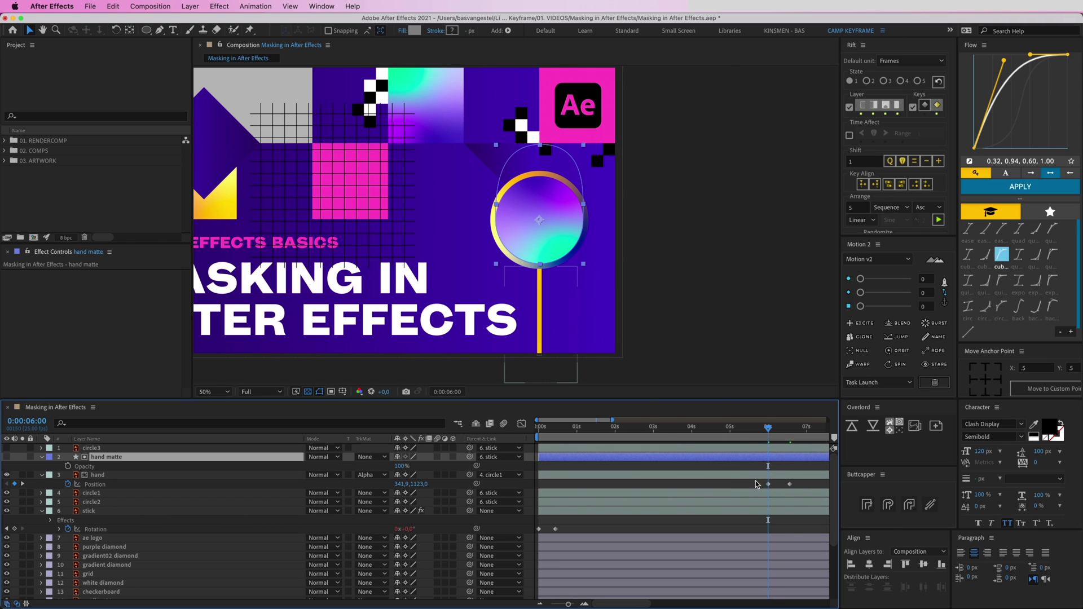
pyautogui.click(95, 484)
pyautogui.click(1038, 189)
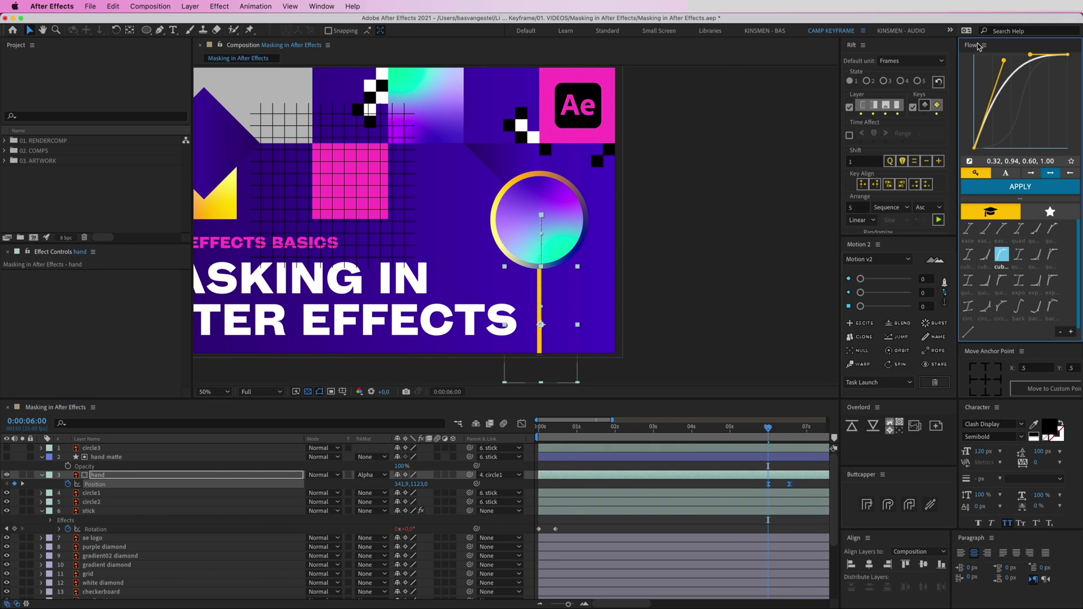
# Move the hand's position keyframes to around the half-second mark, tighten their spacing, reapply the easing, and preview
pyautogui.moveTo(771, 484); pyautogui.dragTo(550, 488)
pyautogui.moveTo(566, 432); pyautogui.dragTo(593, 432)
pyautogui.press('space')
pyautogui.click(573, 487)
pyautogui.moveTo(577, 485); pyautogui.dragTo(542, 482)
pyautogui.click(1029, 186)
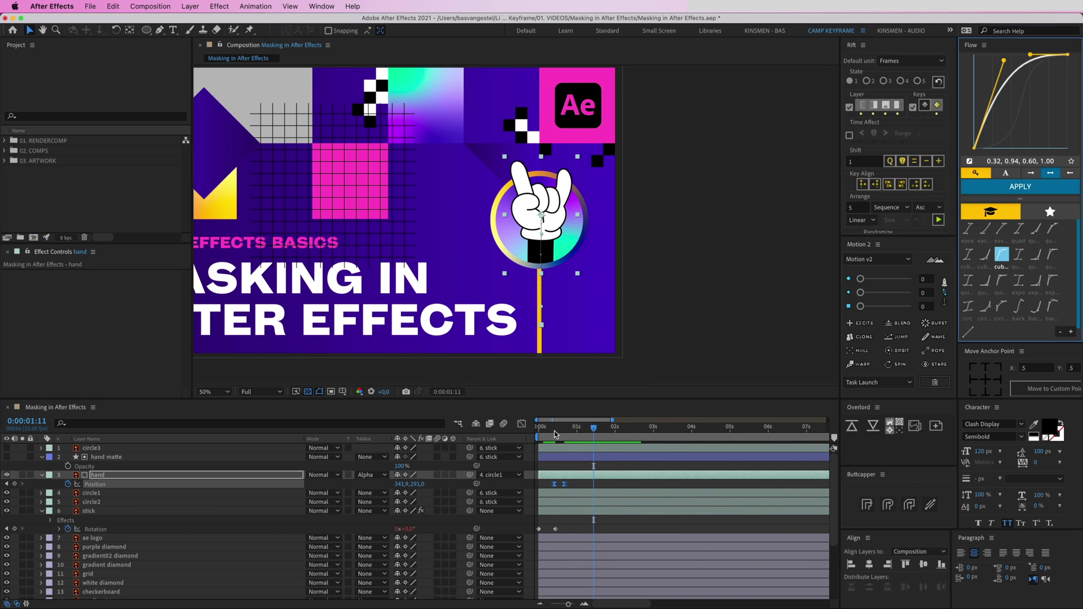
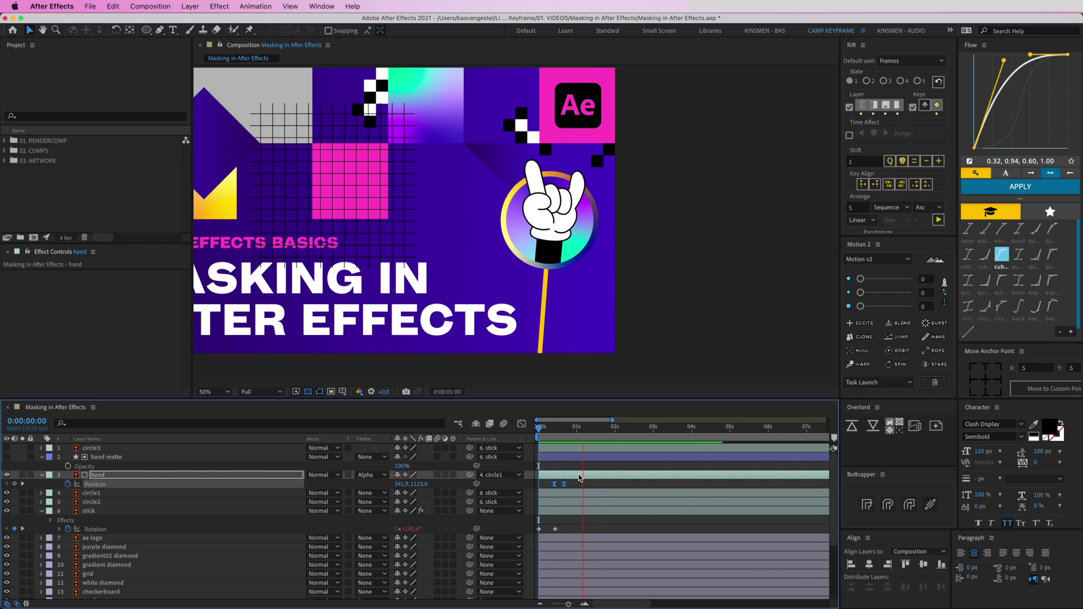
pyautogui.press('space')
# Deselect the hand layer and collapse all revealed layer properties
pyautogui.moveTo(501, 223); pyautogui.dragTo(617, 274)
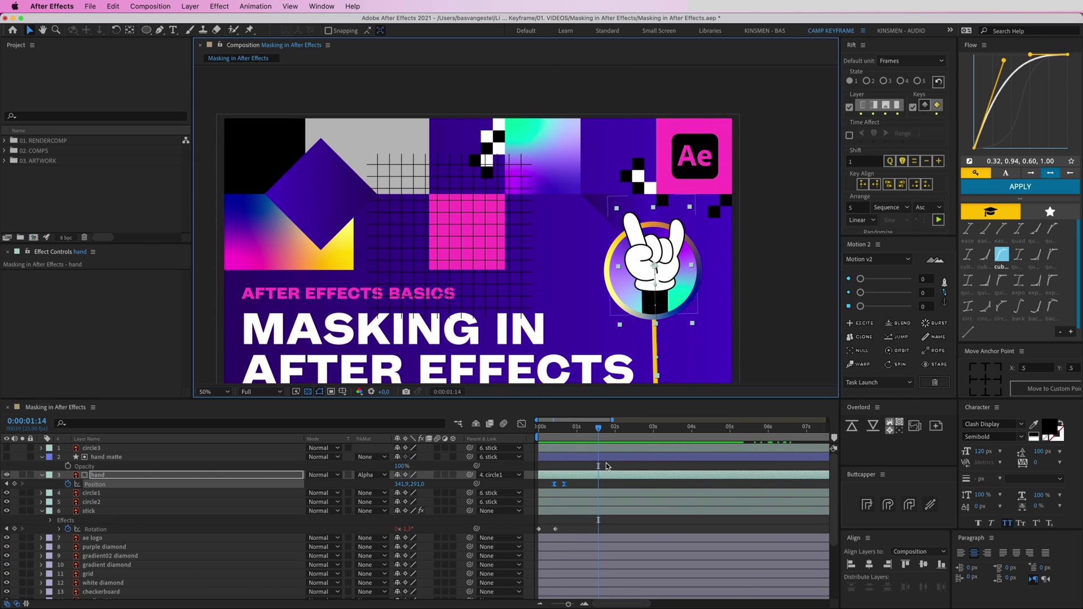
pyautogui.click(604, 464)
pyautogui.press('u')
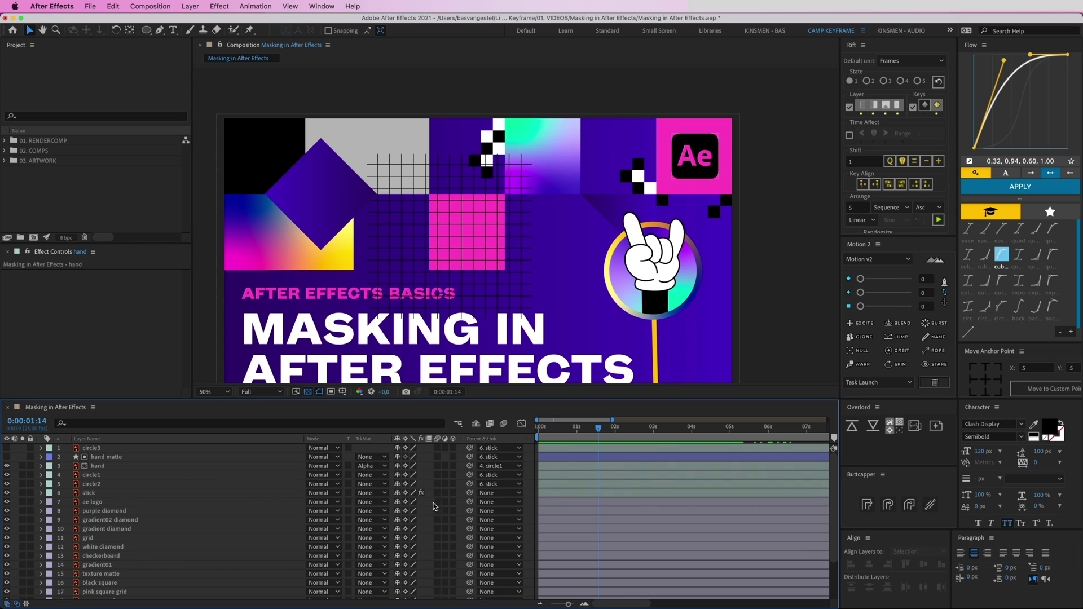
# Select the grid artwork overlapping the pink square to identify its layer, and deselect it
pyautogui.moveTo(518, 249); pyautogui.dragTo(542, 252)
pyautogui.click(543, 254)
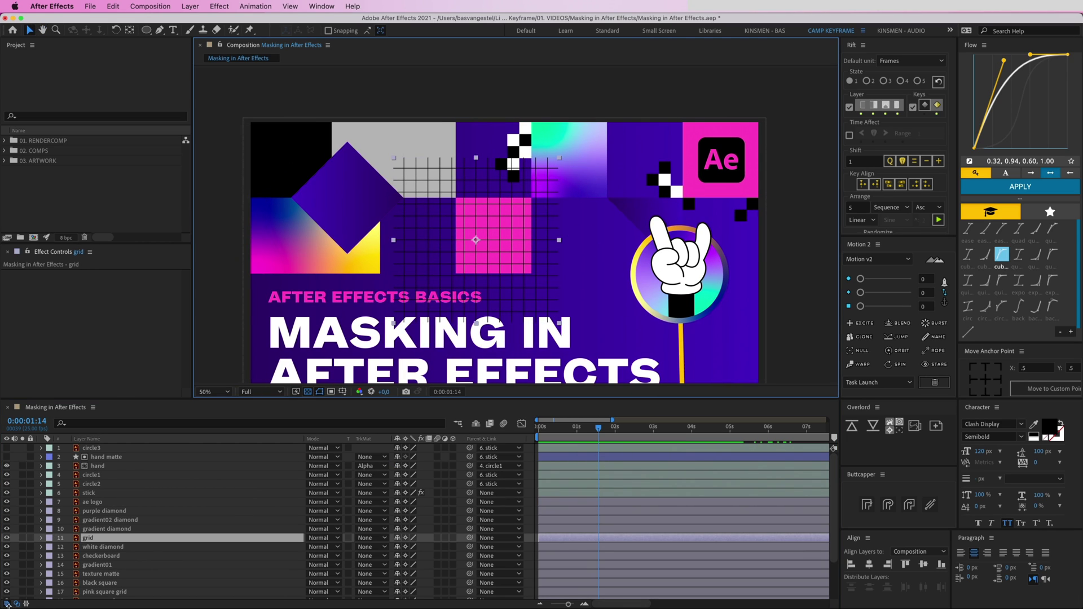
pyautogui.moveTo(550, 259); pyautogui.dragTo(491, 252)
pyautogui.press('Return')
pyautogui.click(532, 550)
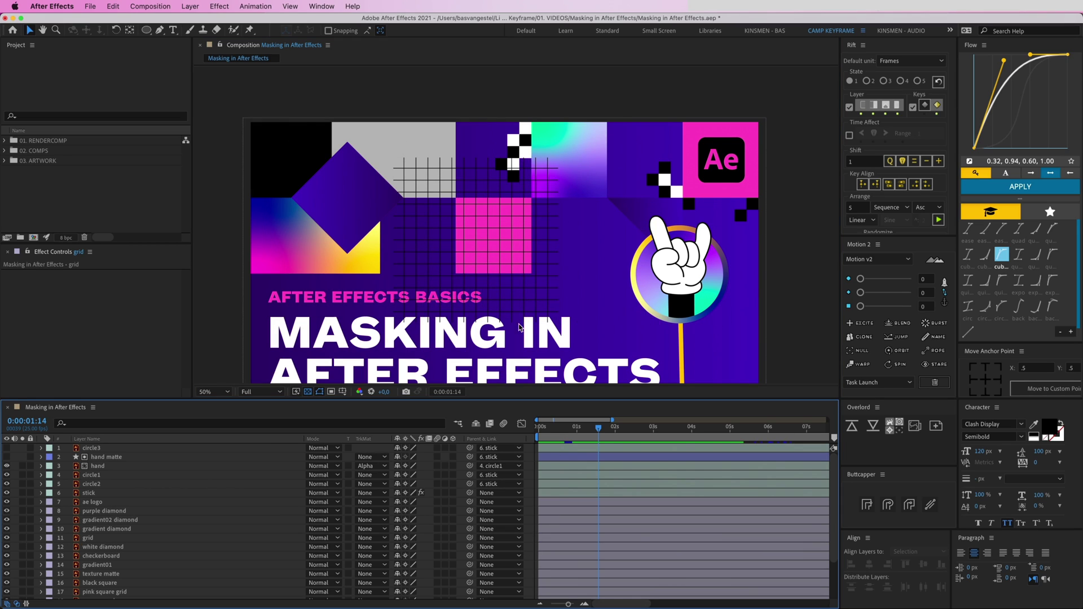
# Duplicate the pink square grid layer and place the copy directly above the grid layer
pyautogui.click(111, 592)
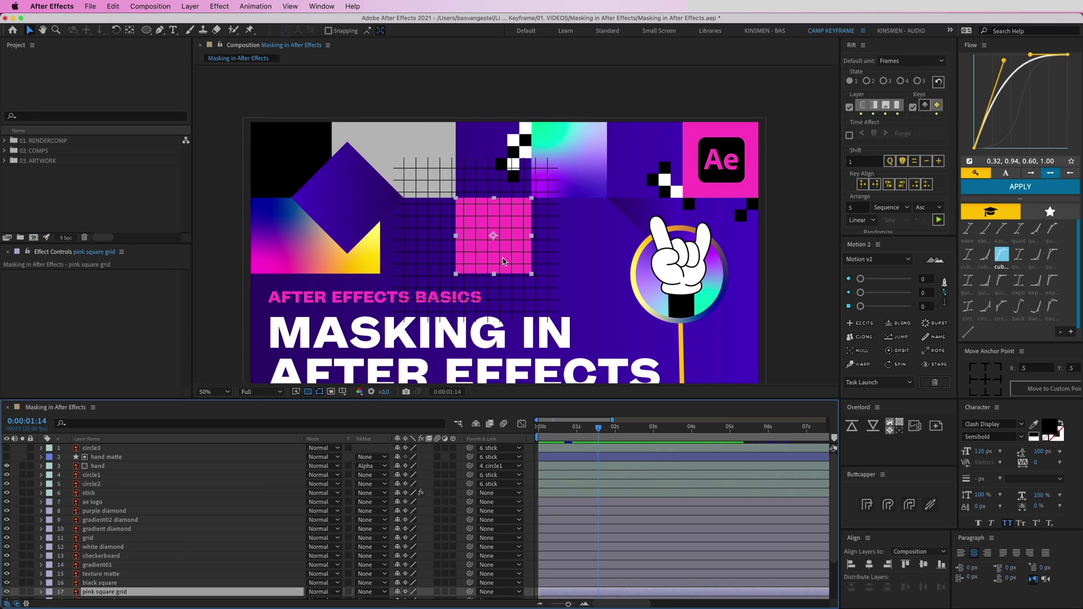
pyautogui.press('super+d')
pyautogui.moveTo(116, 597); pyautogui.dragTo(110, 536)
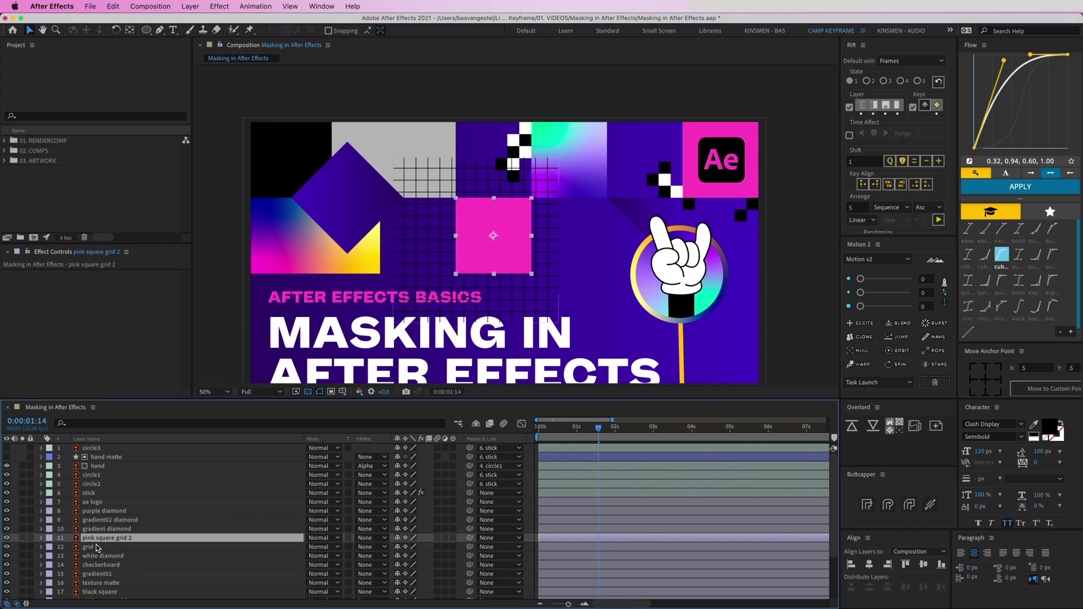
# Set the grid layer's track matte to Alpha Matte "pink square grid 2"
pyautogui.click(304, 547)
pyautogui.click(372, 547)
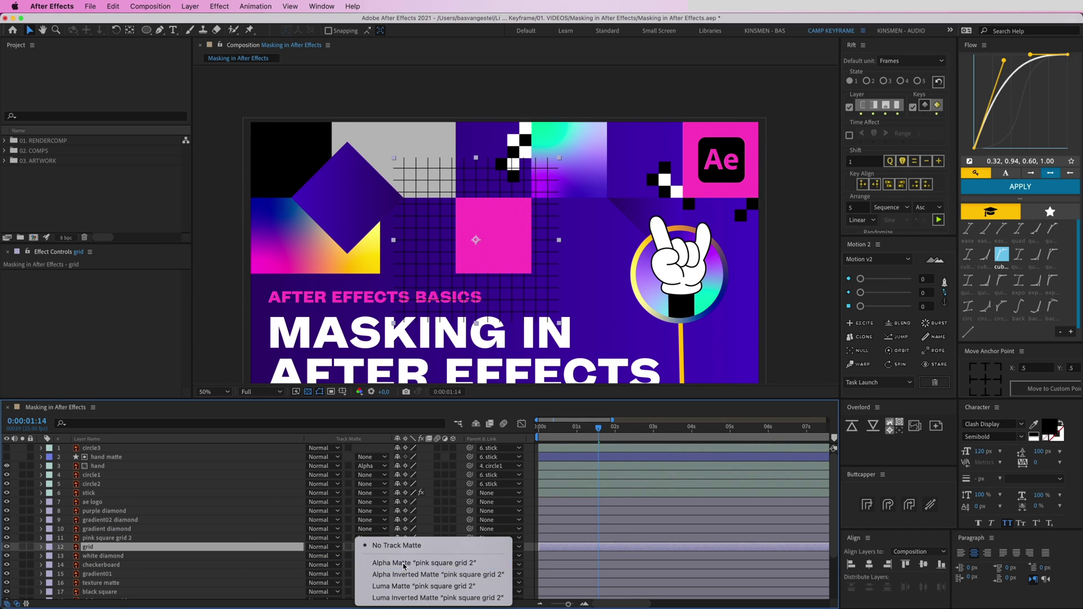
pyautogui.click(410, 561)
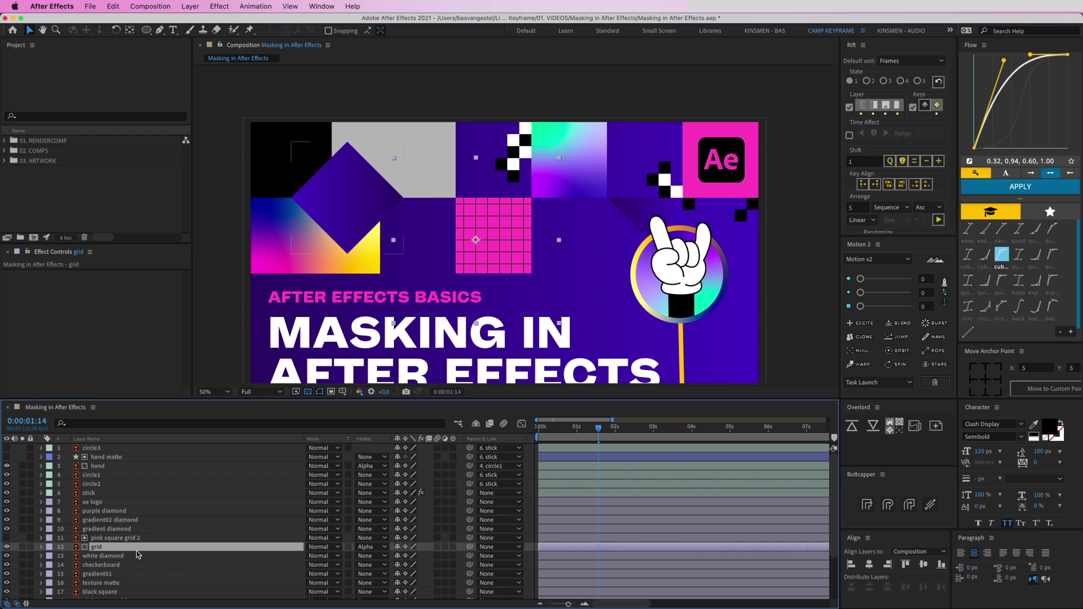
pyautogui.scroll(-1, 97, 539)
pyautogui.scroll(-4, 97, 538)
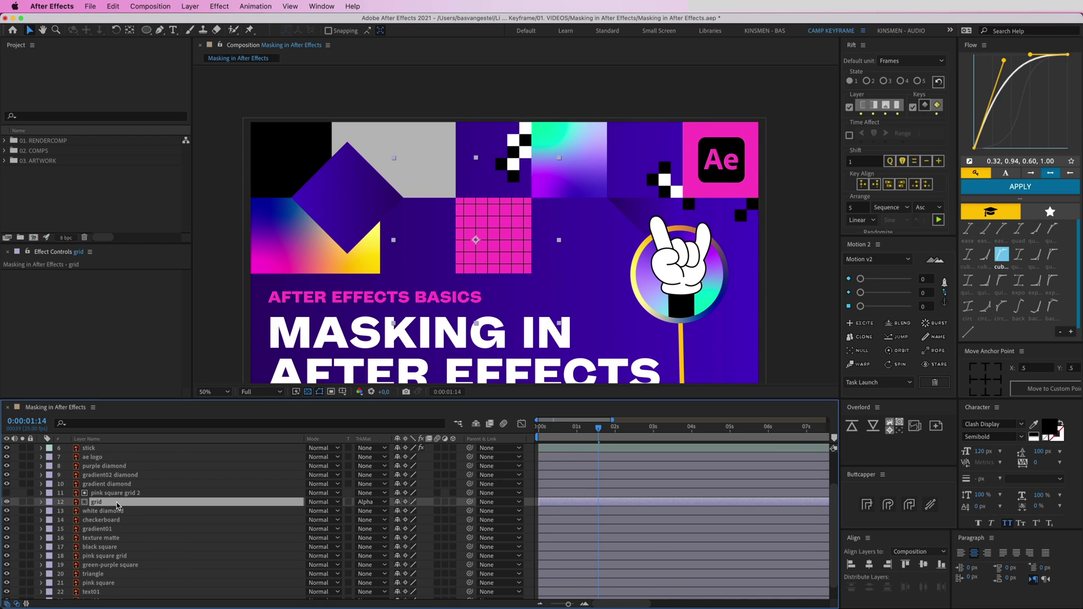
# Undo the grid layer's track matte and delete the duplicated pink square grid 2 layer
pyautogui.press('super+z')
pyautogui.click(115, 494)
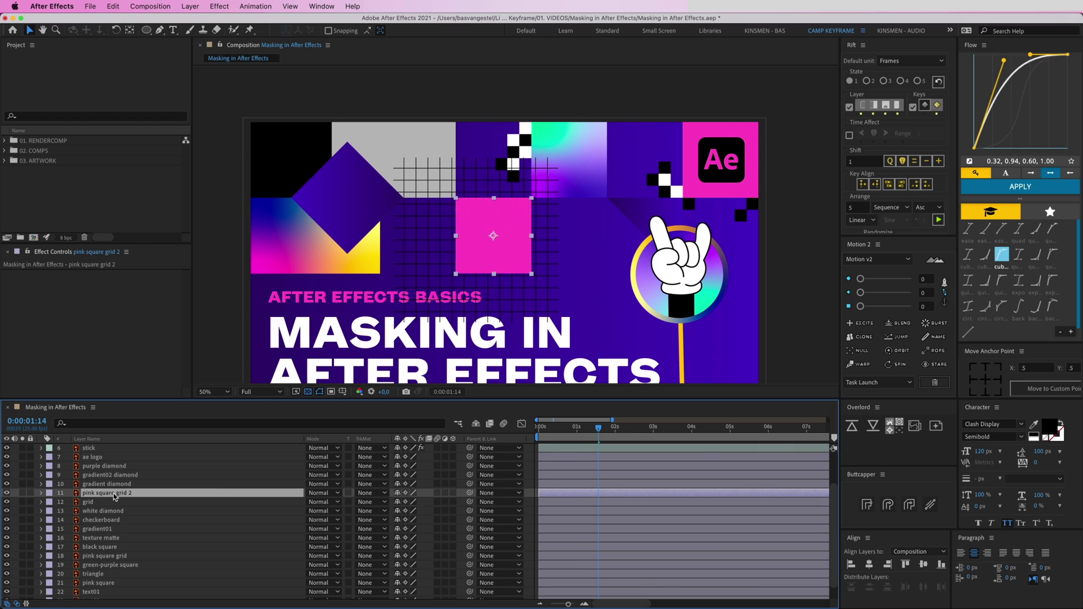
pyautogui.press('Delete')
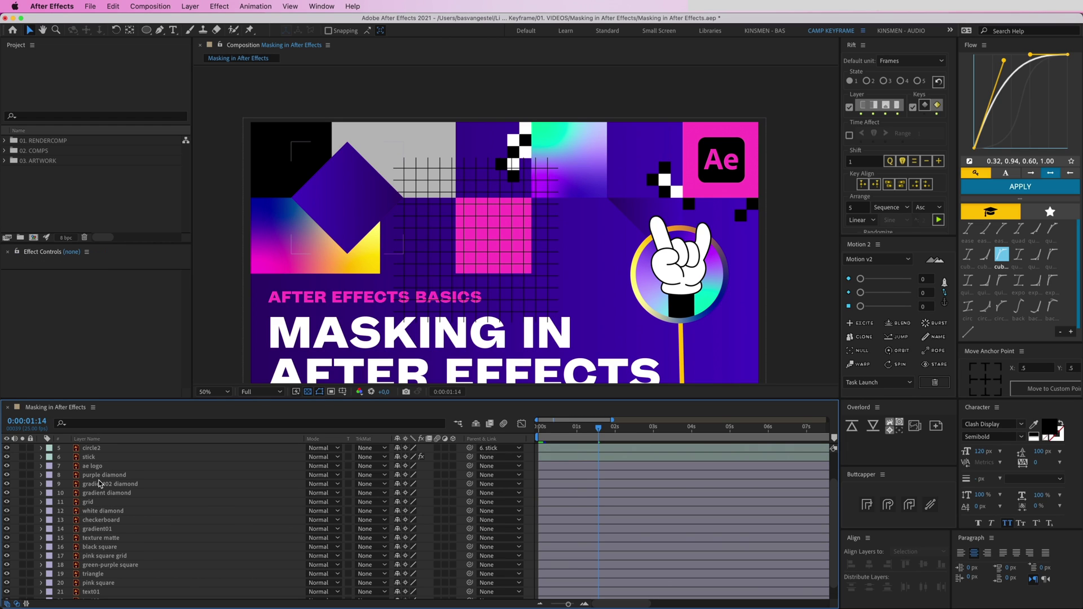
# Draw a rectangular mask on the grid layer that exactly covers the pink square, using the Rectangle Tool
pyautogui.scroll(2, 489, 276)
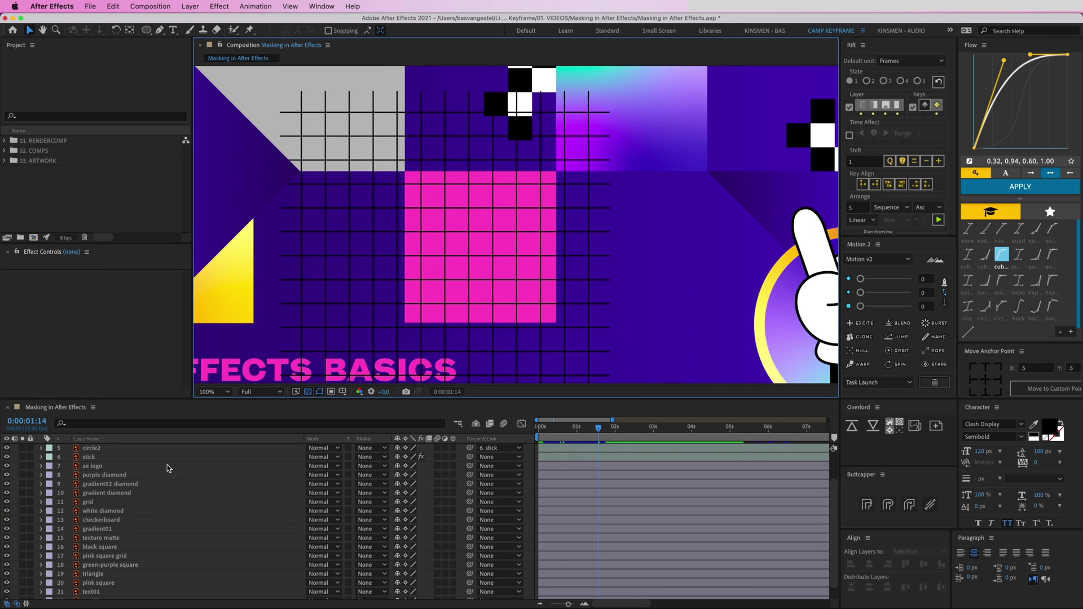
pyautogui.click(107, 504)
pyautogui.press('q')
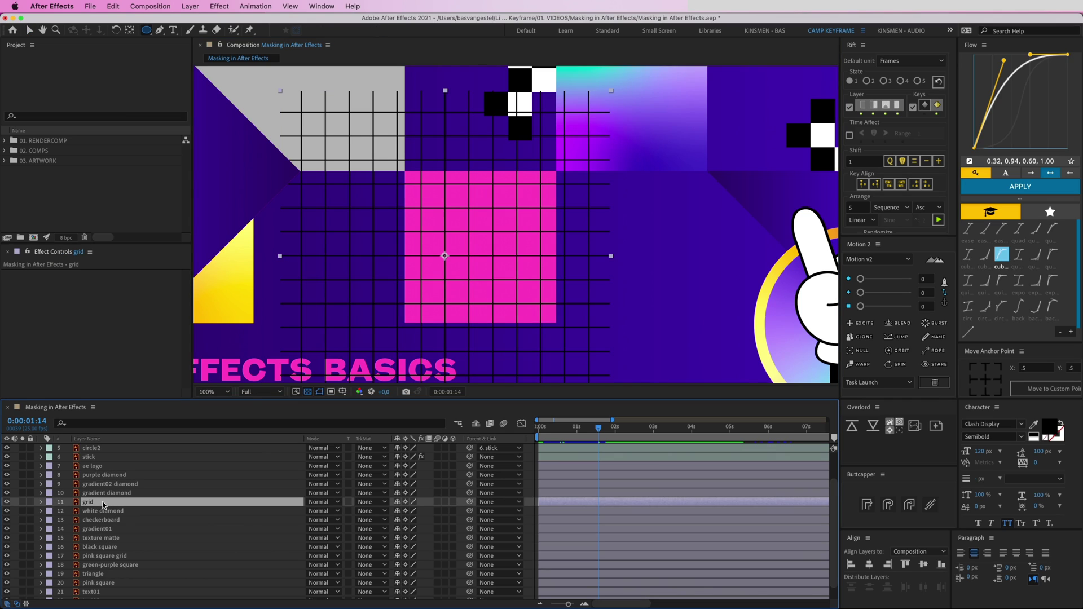
pyautogui.click(146, 31)
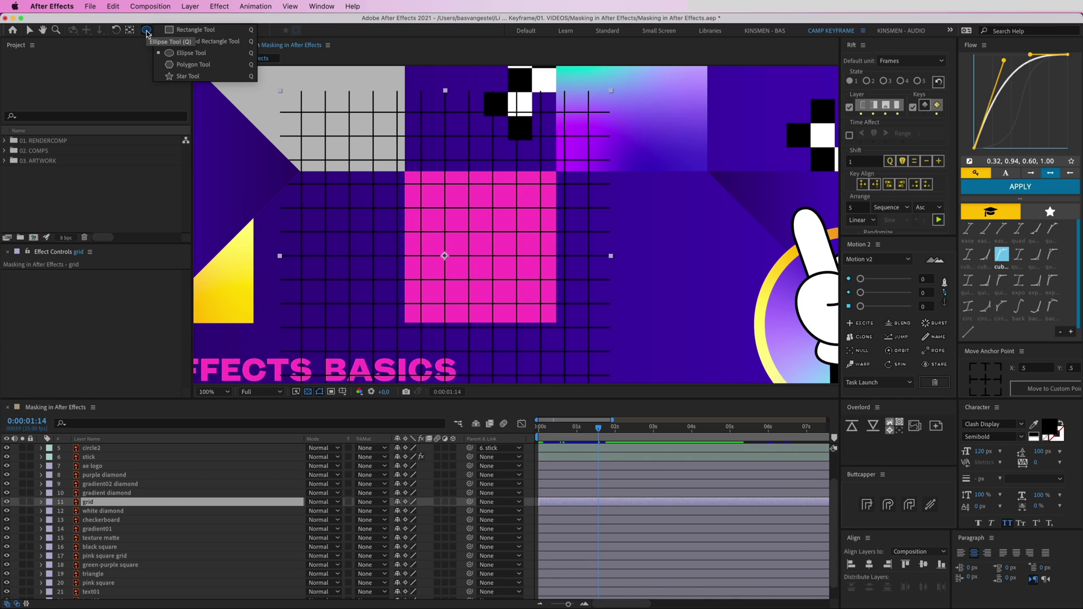
pyautogui.click(186, 29)
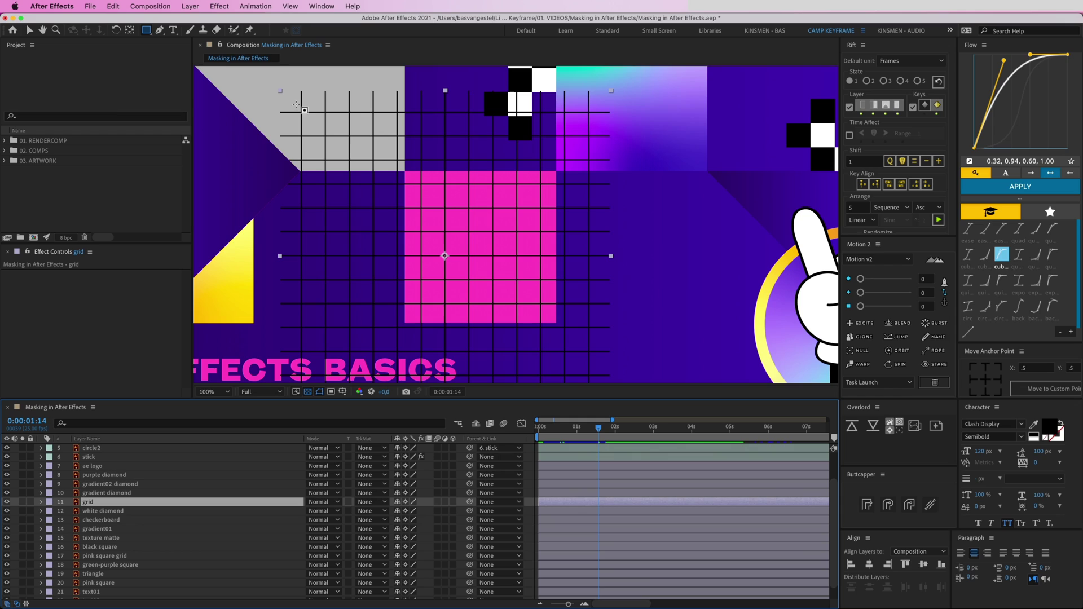
pyautogui.moveTo(404, 171); pyautogui.dragTo(556, 322)
pyautogui.click(610, 522)
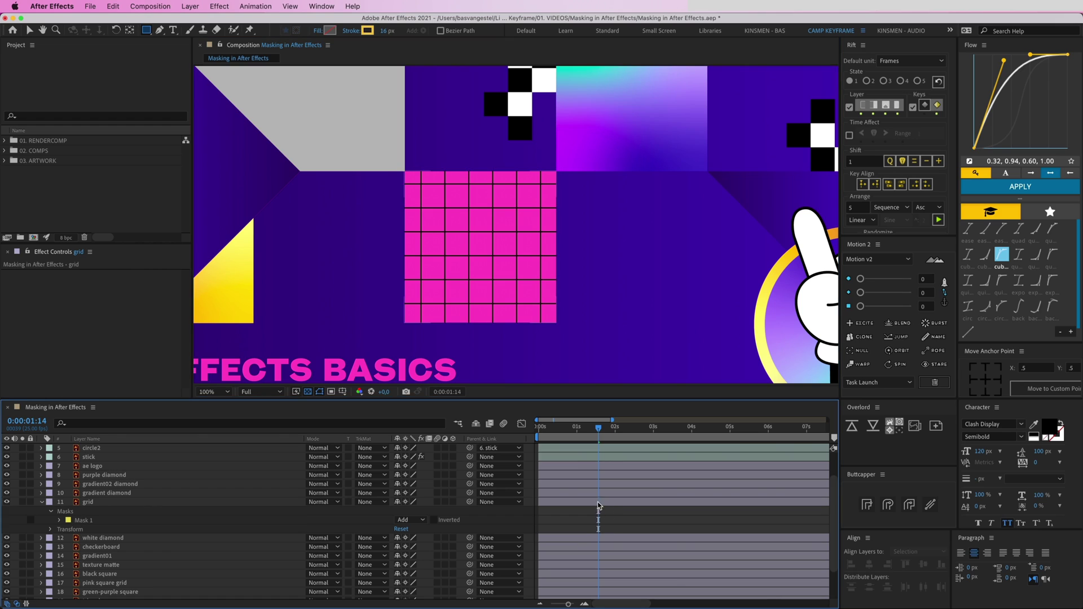
pyautogui.press(',')
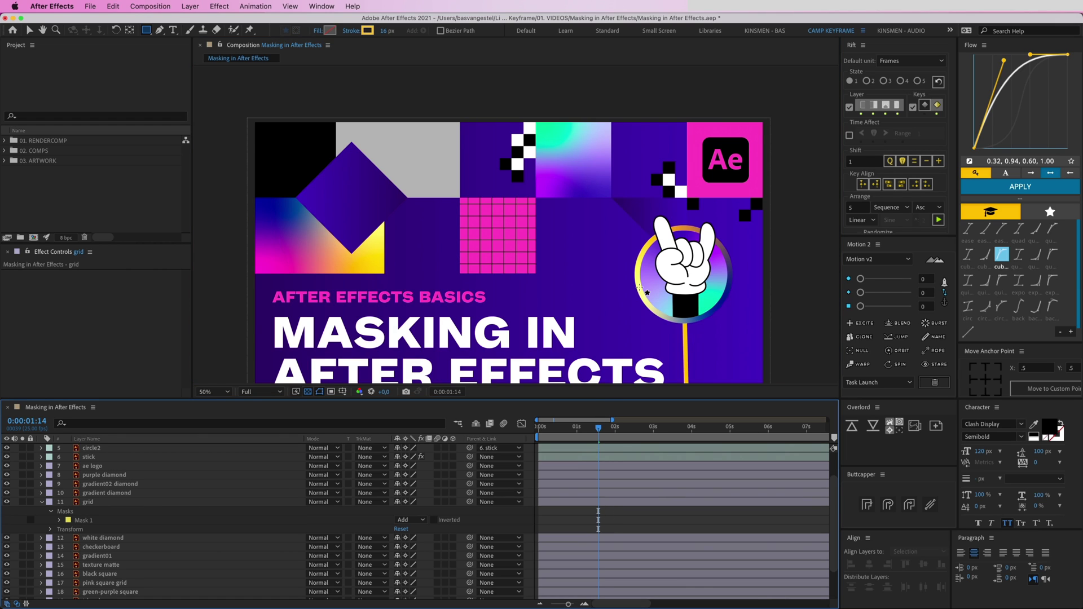
pyautogui.moveTo(559, 262); pyautogui.dragTo(571, 259)
pyautogui.press('v')
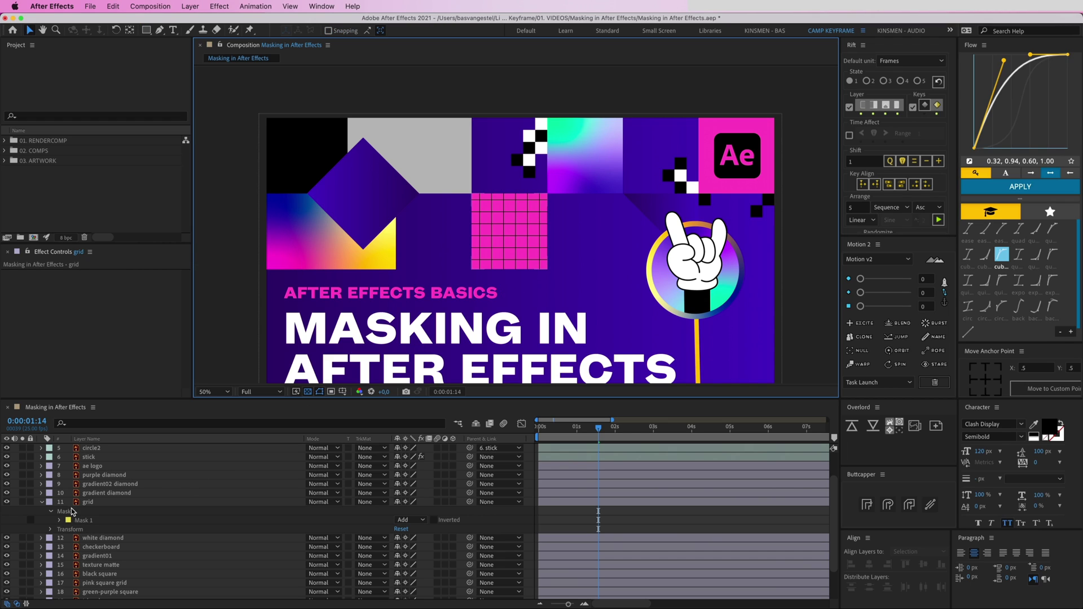
# Expand the grid layer's Mask 1 properties and set Mask Feather to 62 pixels
pyautogui.click(72, 512)
pyautogui.click(59, 520)
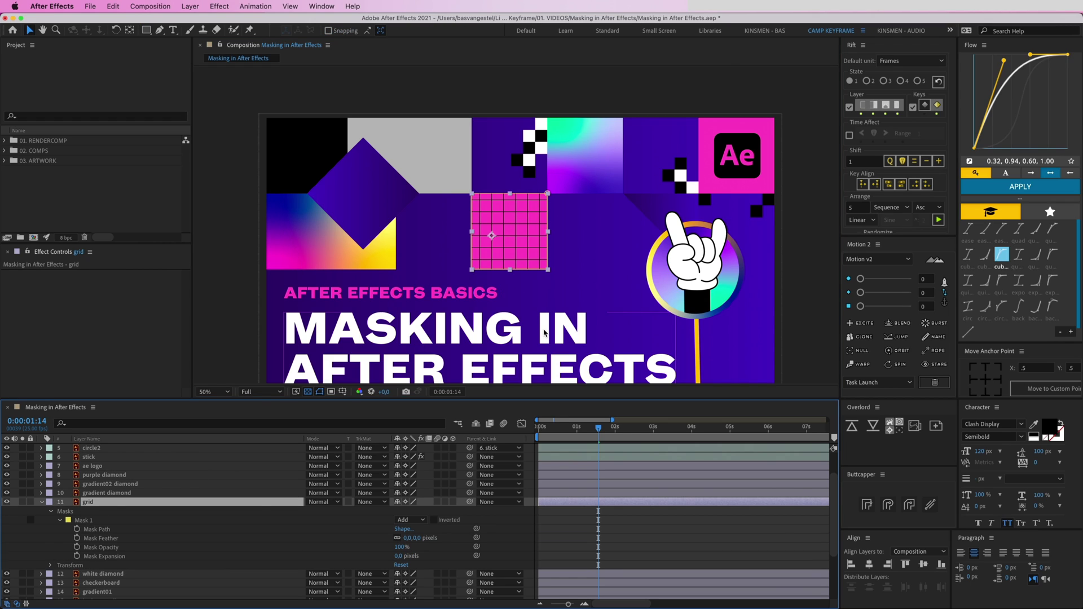
pyautogui.press('.')
pyautogui.press('.')
pyautogui.moveTo(520, 288); pyautogui.dragTo(570, 262)
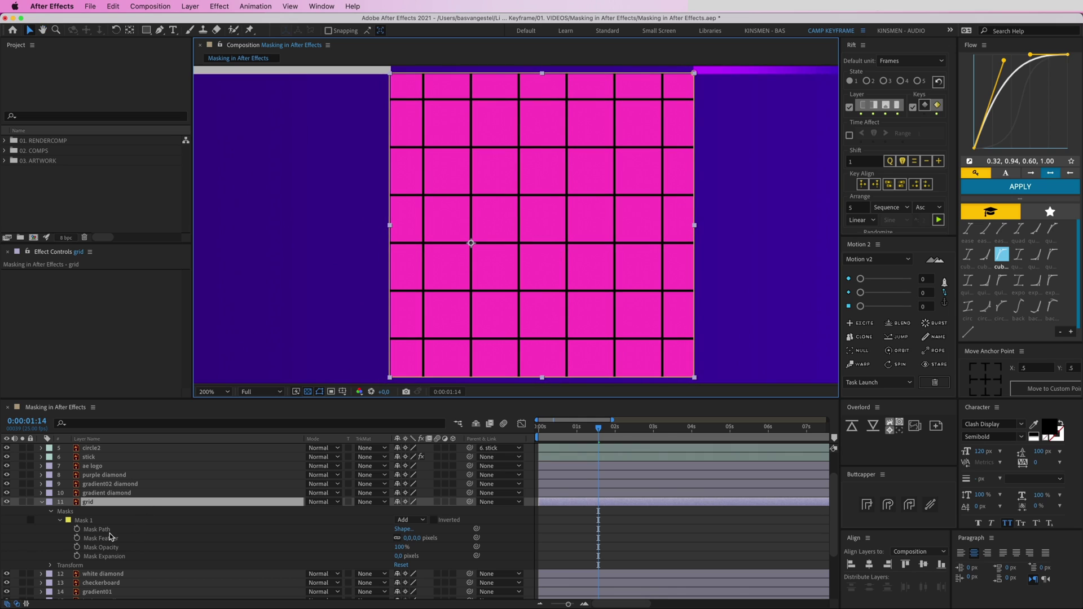
pyautogui.moveTo(420, 538); pyautogui.dragTo(452, 539)
pyautogui.click(662, 551)
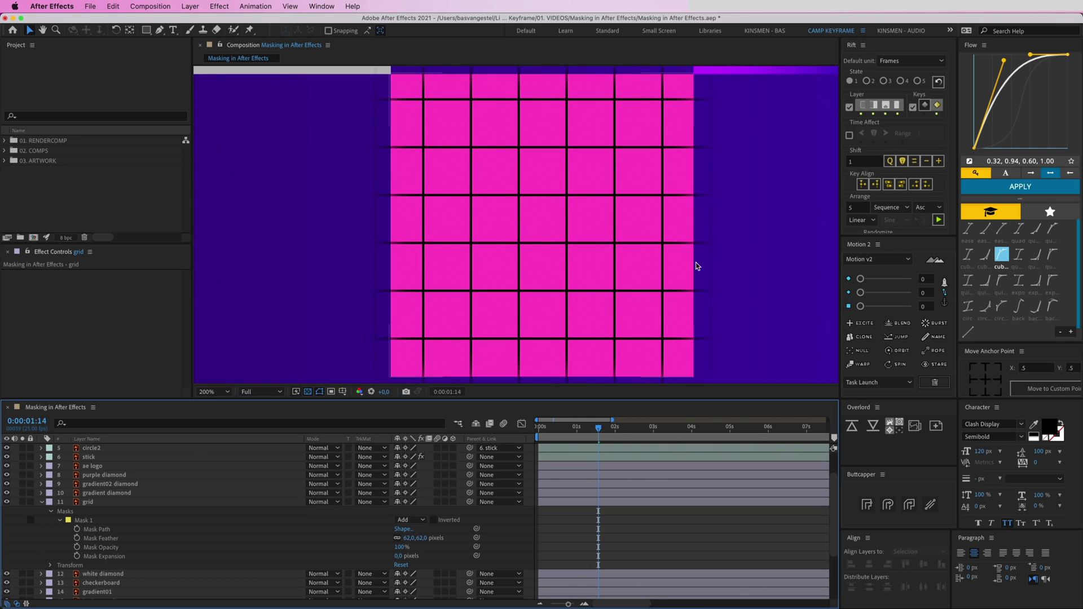
# Undo the mask feather change and collapse the grid layer's properties
pyautogui.press(',')
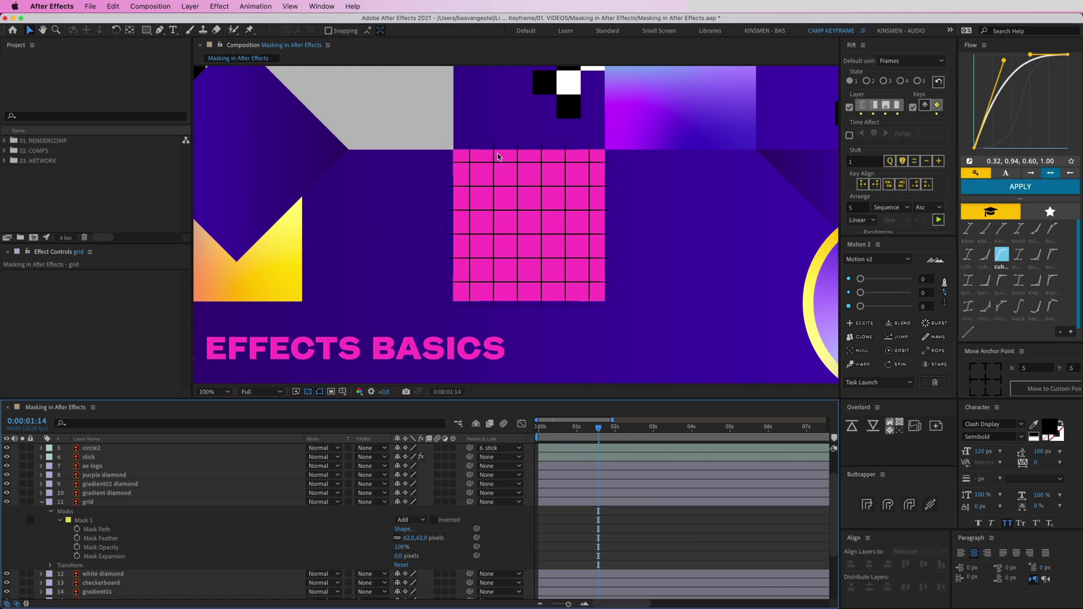
pyautogui.press('super+z')
pyautogui.click(643, 535)
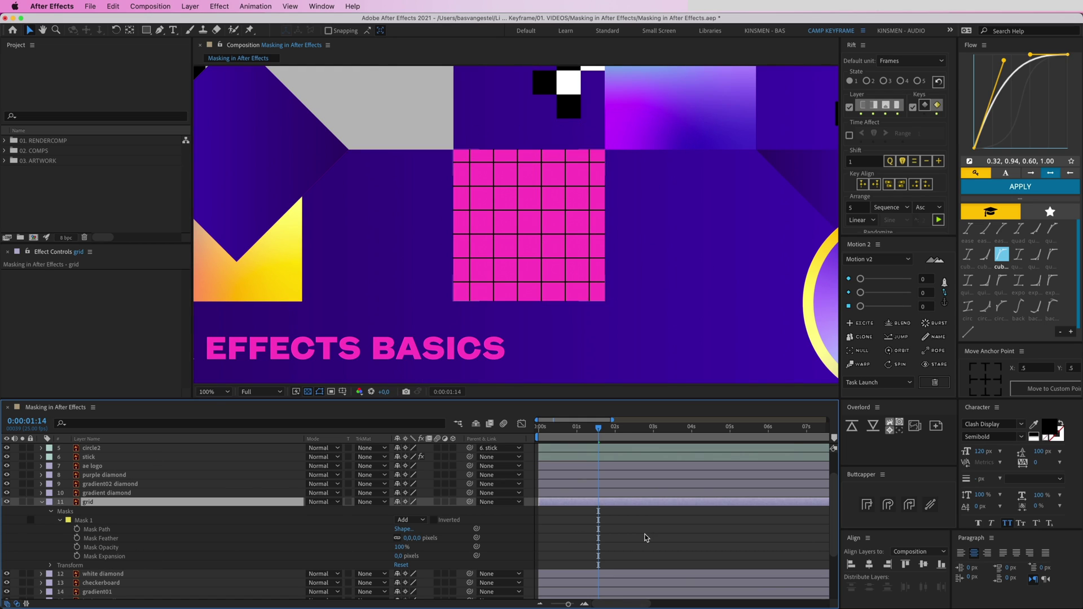
pyautogui.press(',')
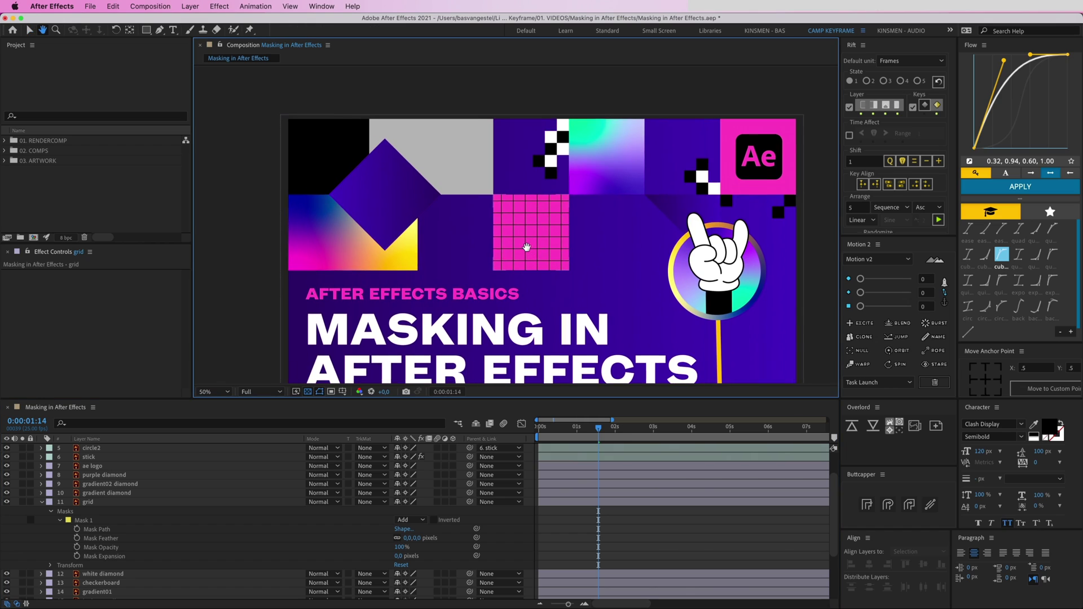
pyautogui.click(41, 502)
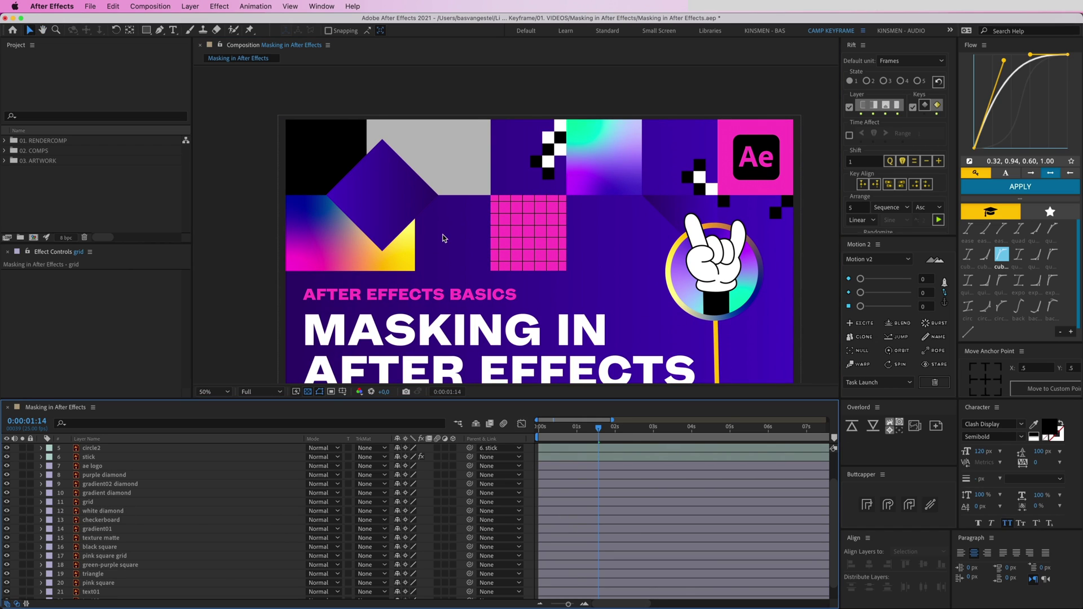
# Try moving the purple diamond and the two gradient diamonds apart, and undo all three moves
pyautogui.moveTo(394, 217); pyautogui.dragTo(528, 249)
pyautogui.moveTo(437, 191); pyautogui.dragTo(364, 262)
pyautogui.moveTo(486, 167); pyautogui.dragTo(411, 104)
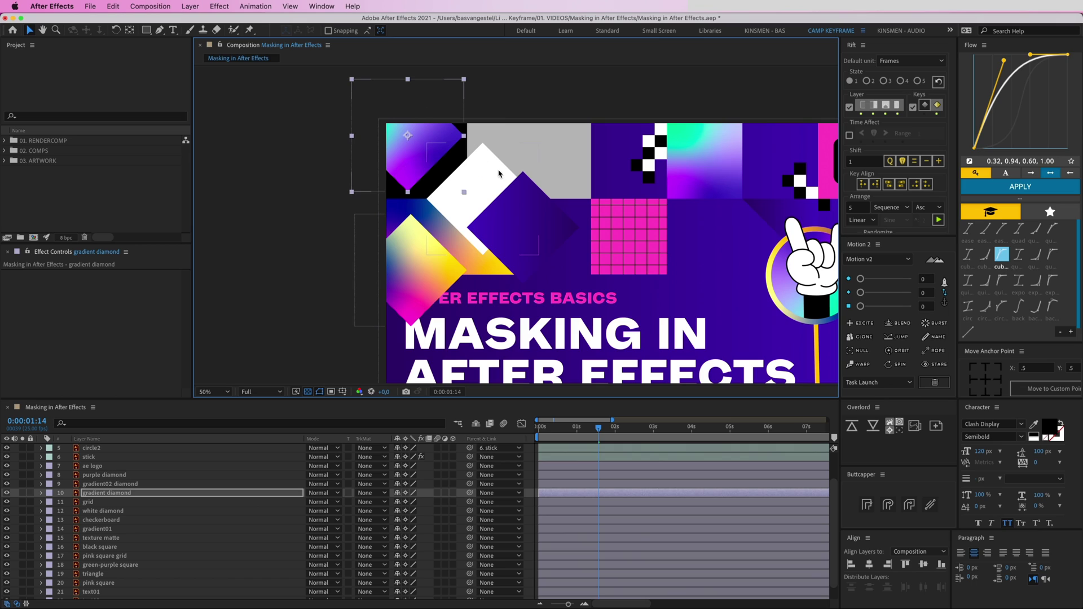
pyautogui.press('super+z')
pyautogui.press('super+z')
pyautogui.press('super+z')
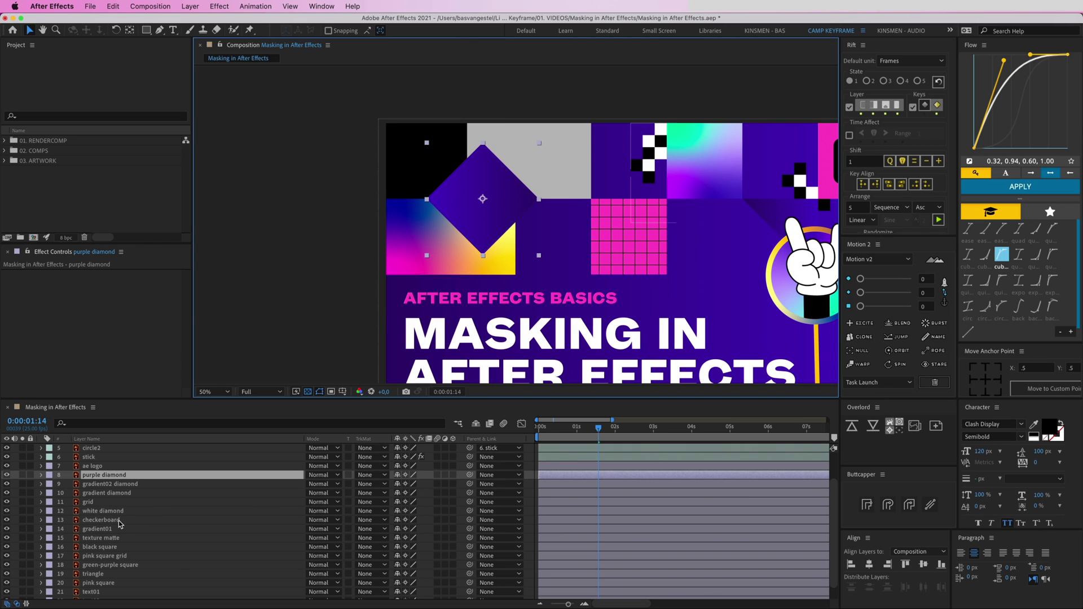
# Lock the white diamond layer
pyautogui.click(117, 512)
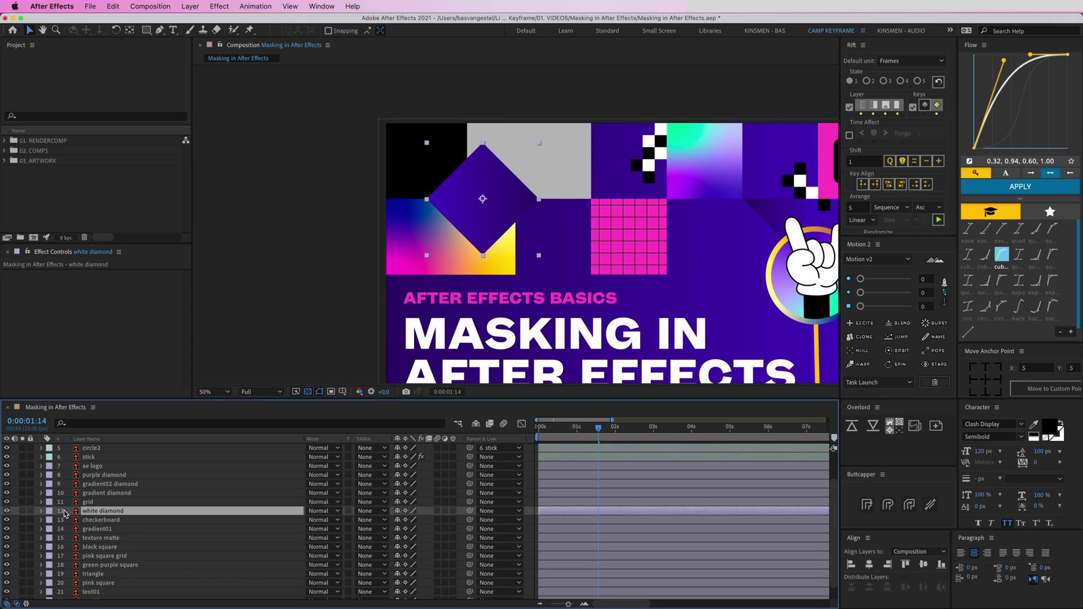
pyautogui.click(29, 512)
pyautogui.scroll(2, 479, 338)
# Apply the Set Matte effect to the purple diamond layer, finding it by searching for "set matte"
pyautogui.click(478, 344)
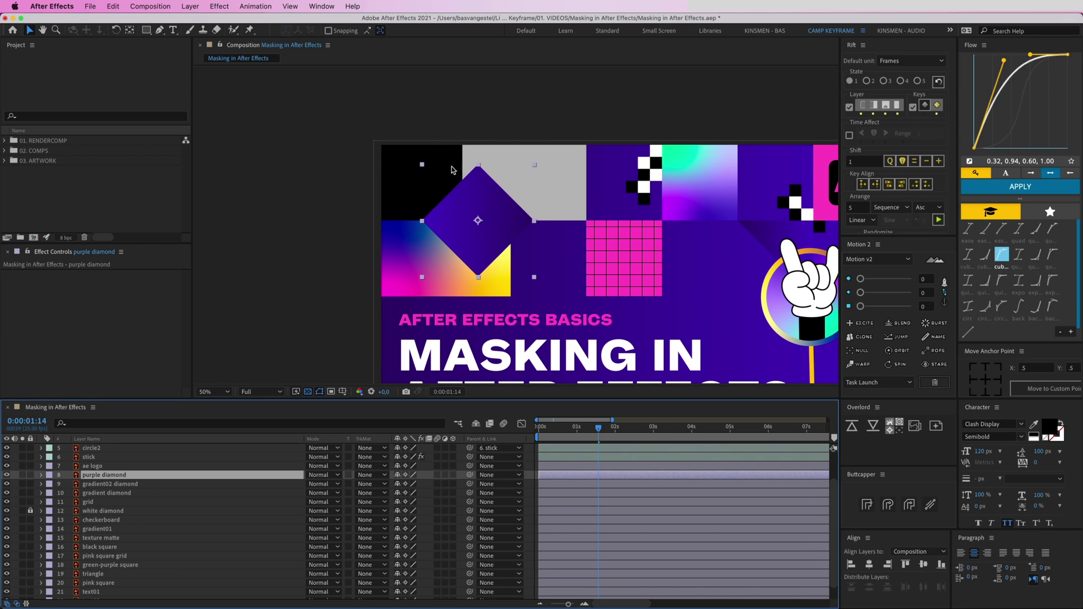
pyautogui.click(394, 153)
pyautogui.click(489, 227)
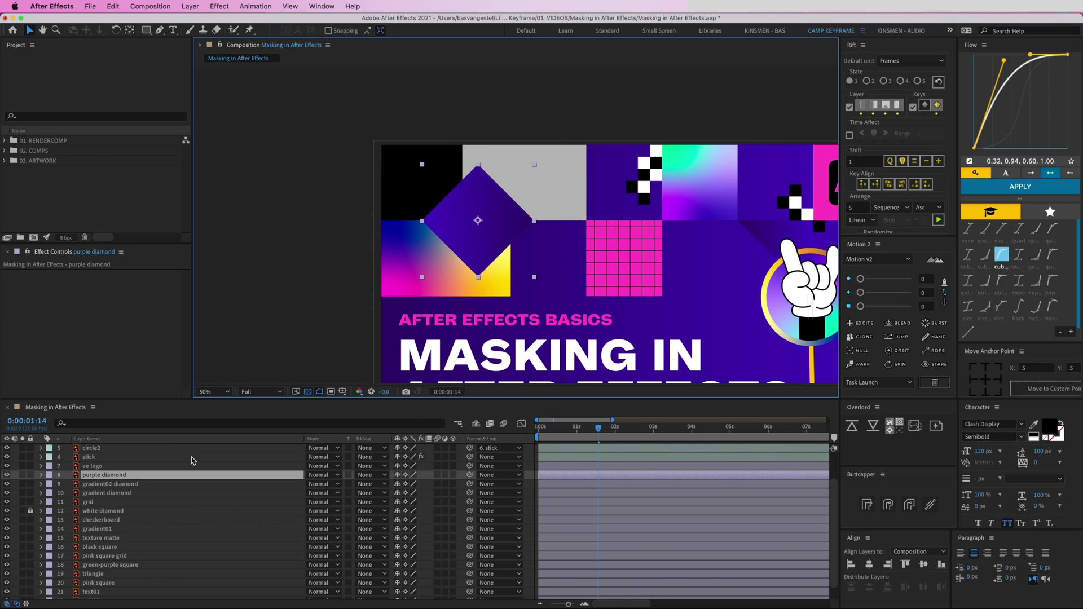
pyautogui.click(84, 468)
pyautogui.click(103, 477)
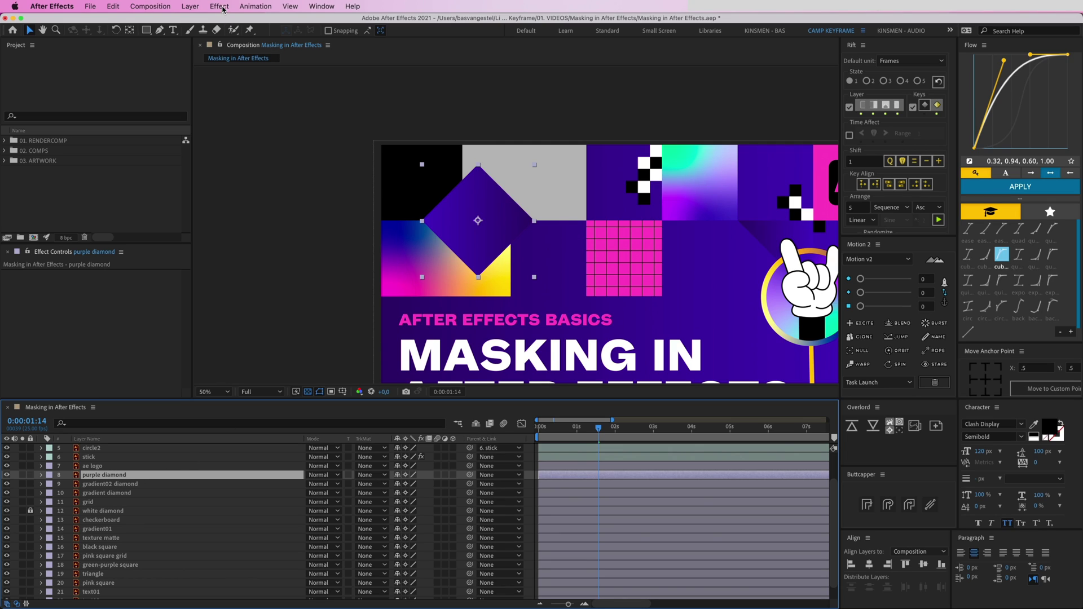
pyautogui.click(354, 7)
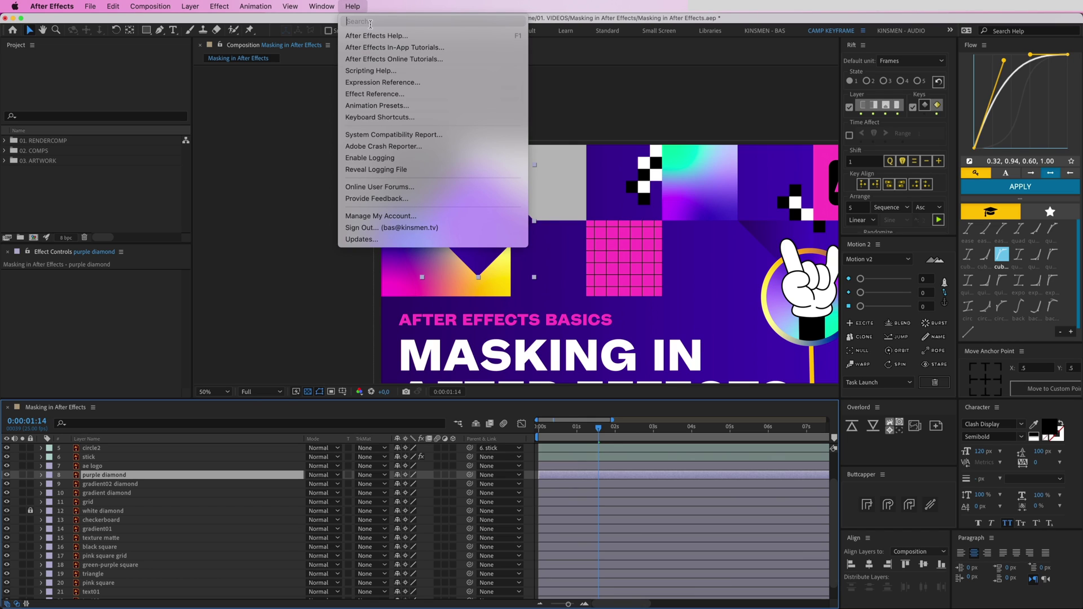
pyautogui.write('set matte')
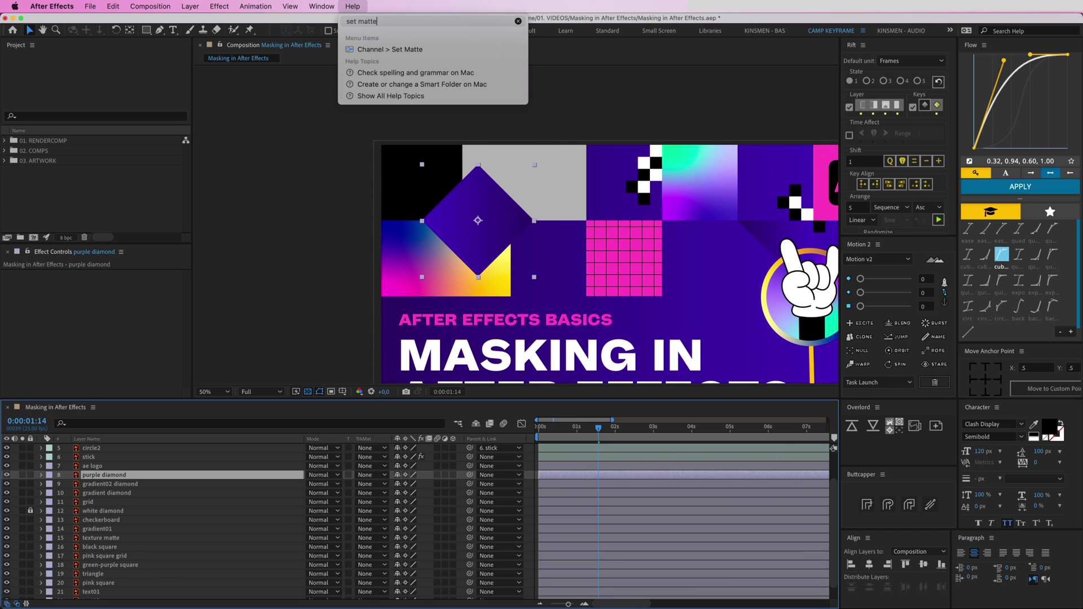
pyautogui.moveTo(382, 54)
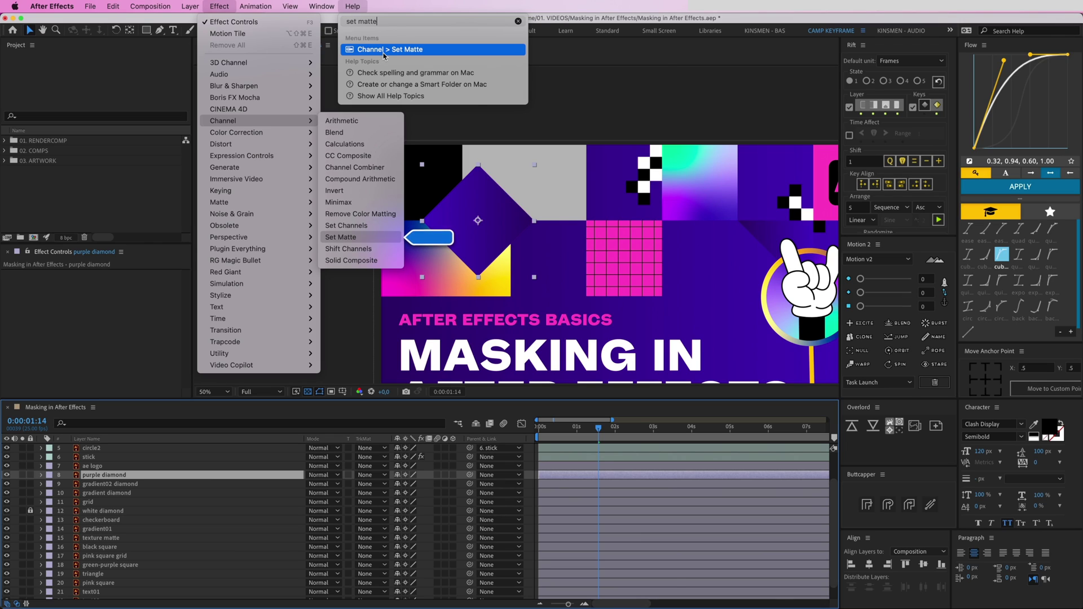
pyautogui.click(384, 51)
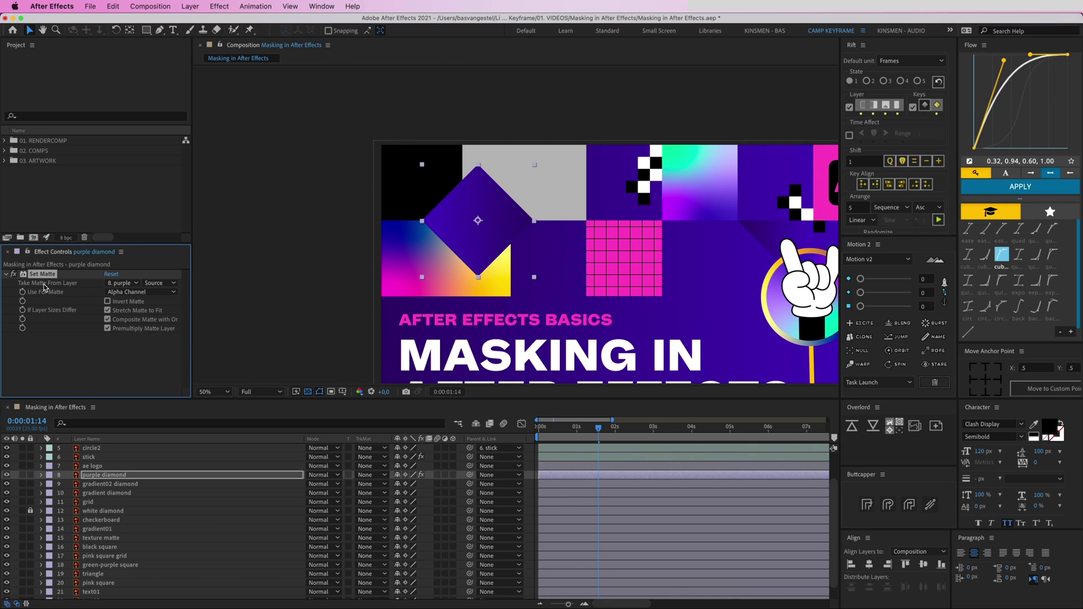
# Make the purple diamond's Set Matte effect take its matte from the black square layer
pyautogui.click(393, 167)
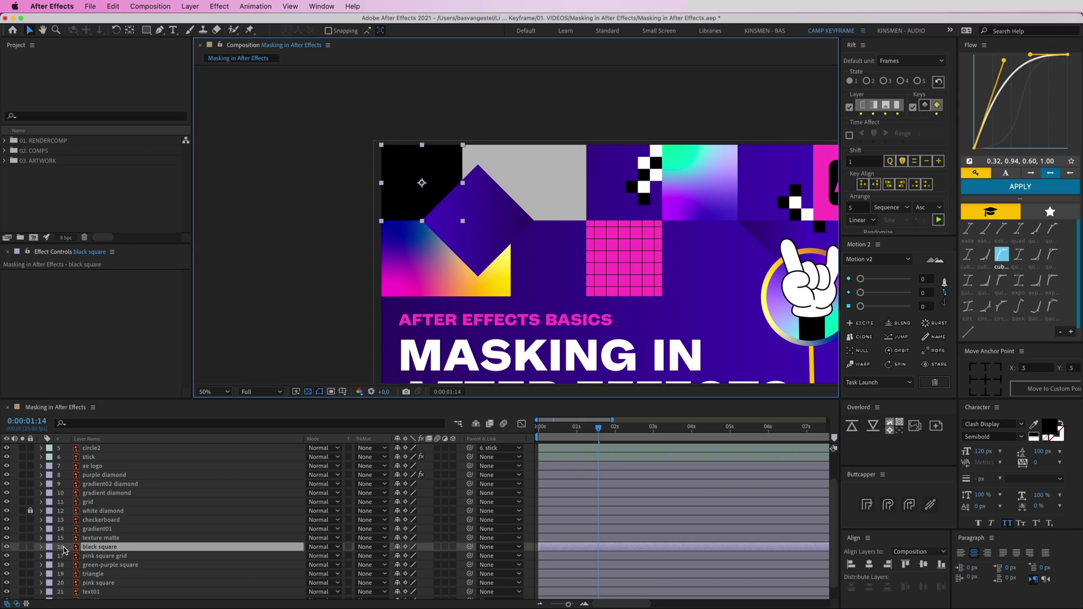
pyautogui.click(492, 221)
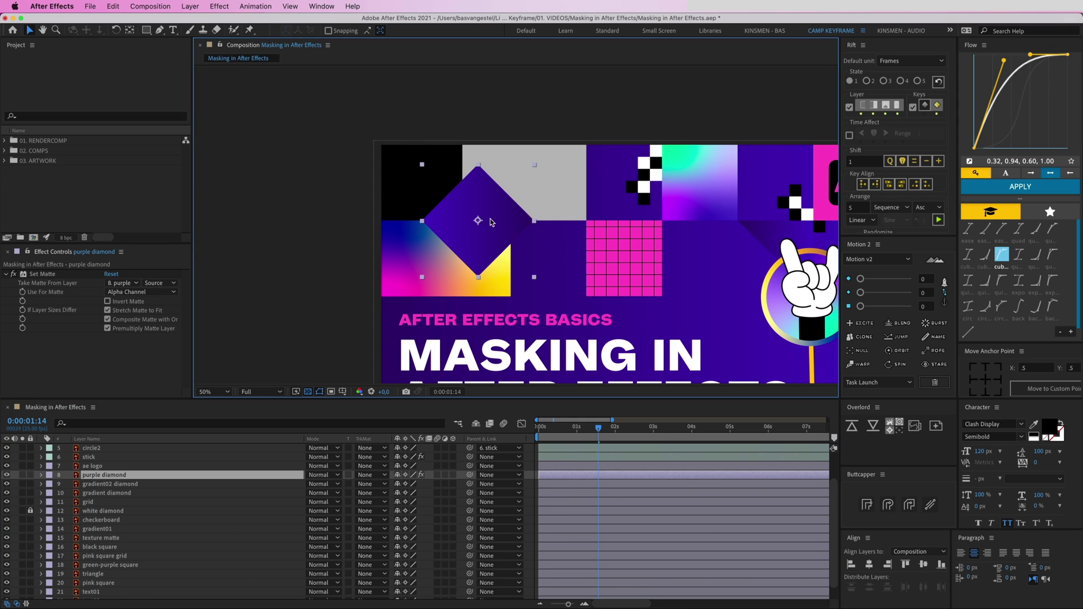
pyautogui.click(119, 283)
pyautogui.click(150, 487)
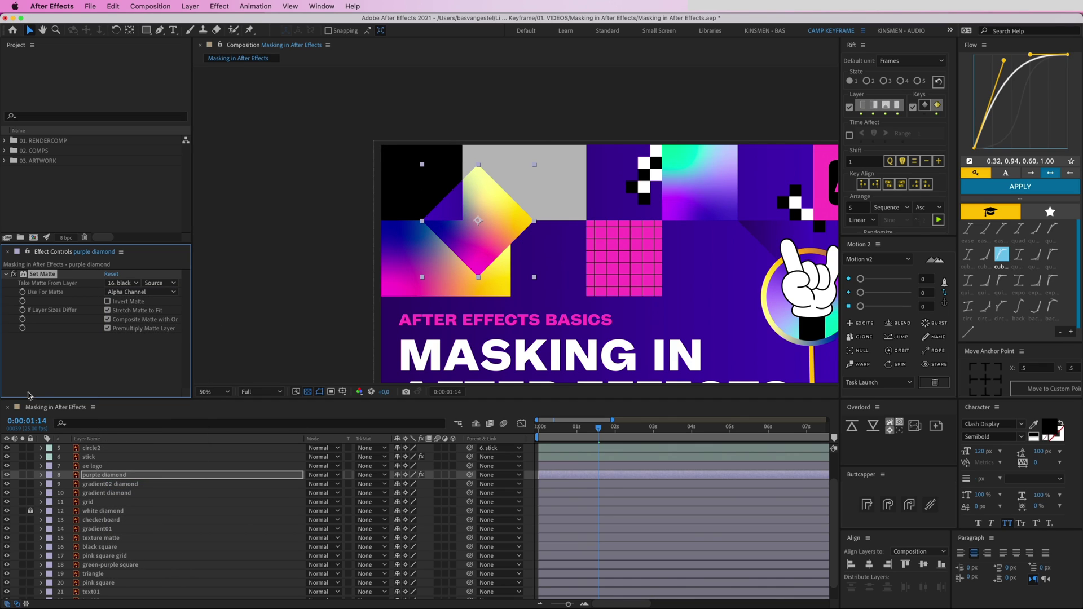
pyautogui.click(77, 372)
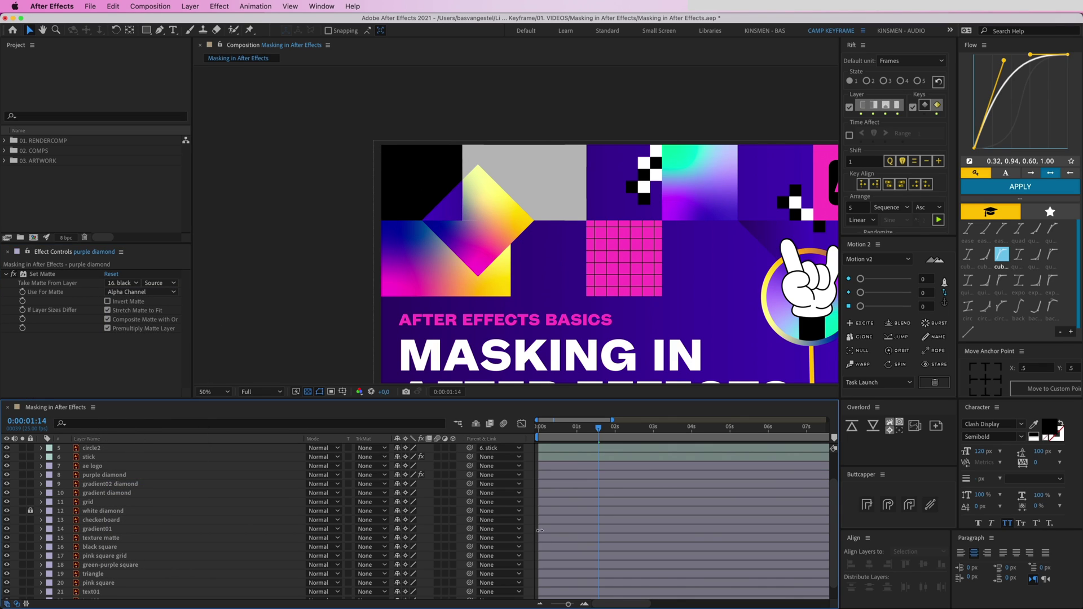
# Test-move the purple diamond, undo the move, and lock its layer
pyautogui.moveTo(480, 242); pyautogui.dragTo(556, 262)
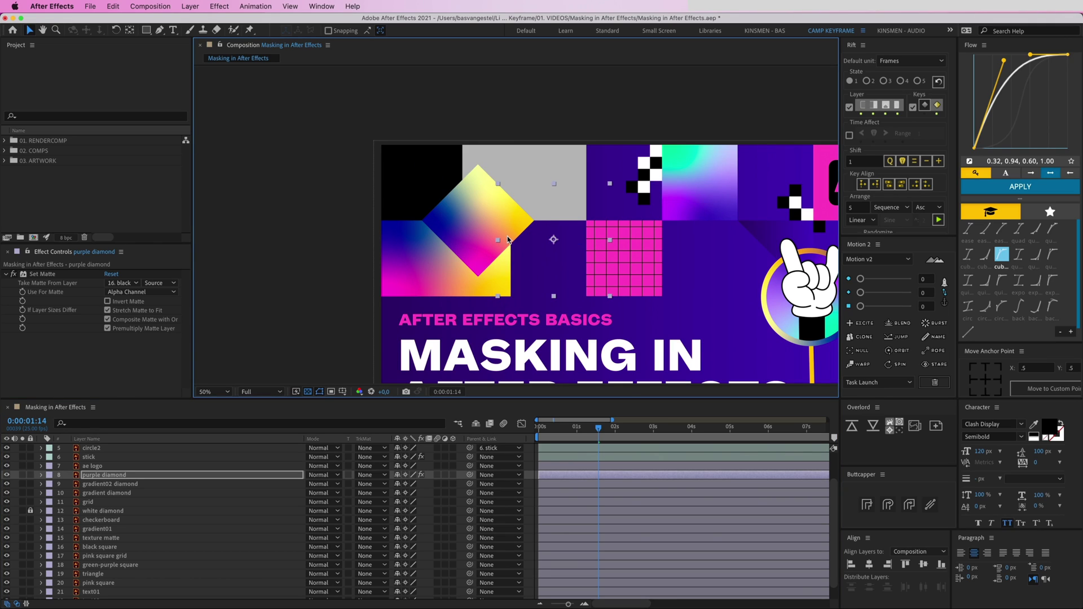
pyautogui.press('super+z')
pyautogui.click(31, 475)
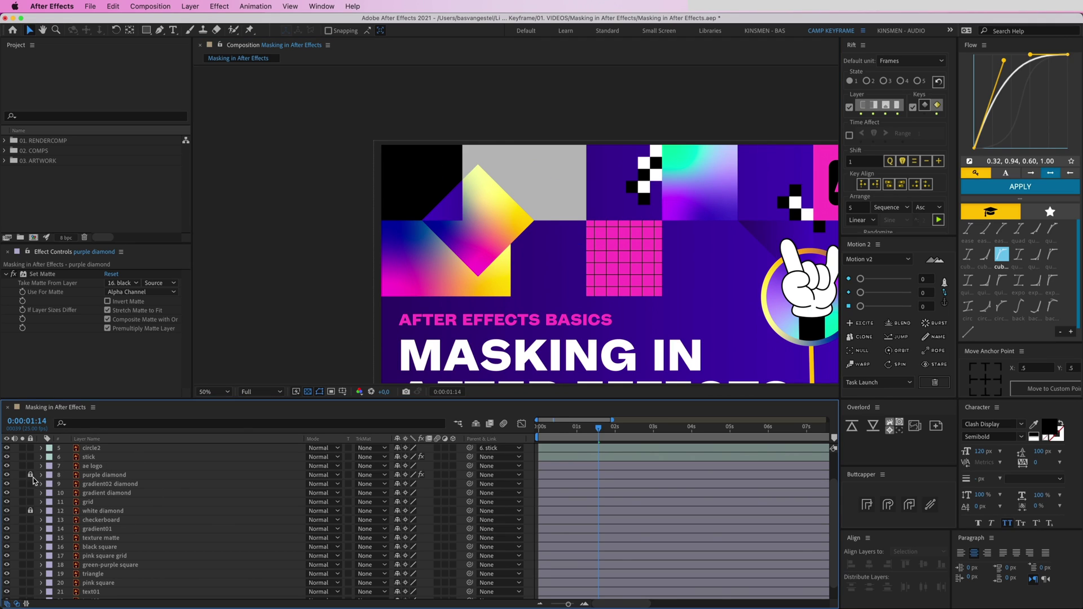
# Apply the Set Matte effect to the gradient02 diamond layer
pyautogui.moveTo(512, 229); pyautogui.dragTo(550, 241)
pyautogui.press('super+z')
pyautogui.moveTo(501, 295); pyautogui.dragTo(488, 235)
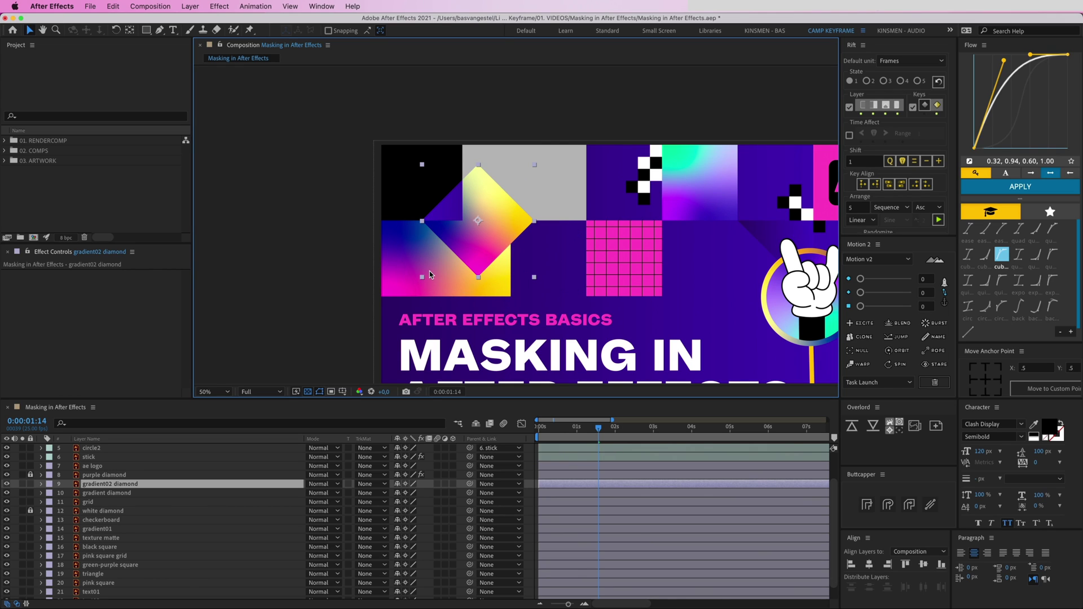
pyautogui.click(351, 5)
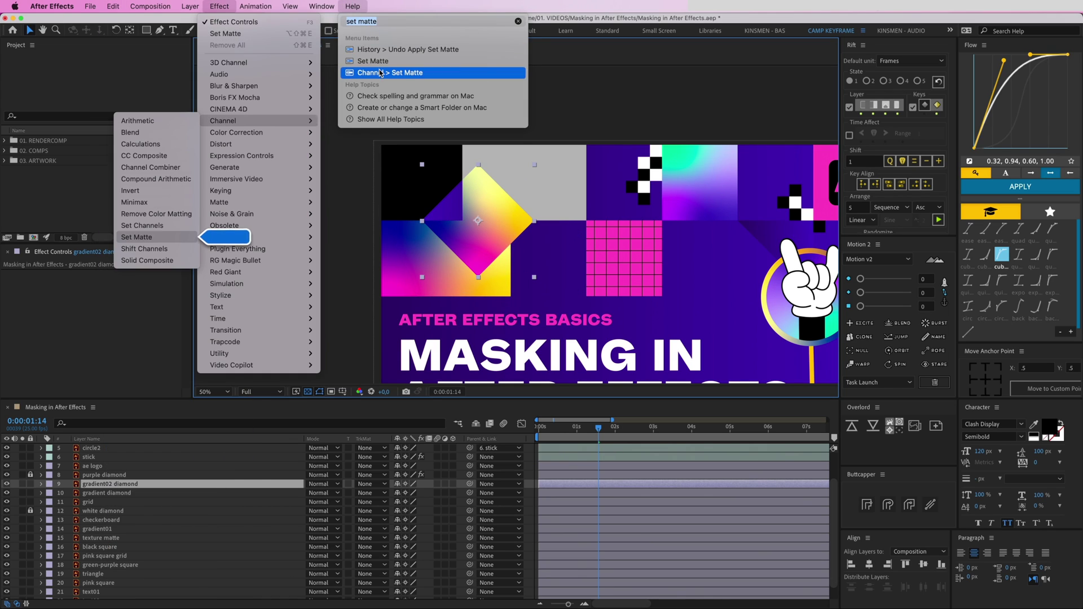
pyautogui.press('Escape')
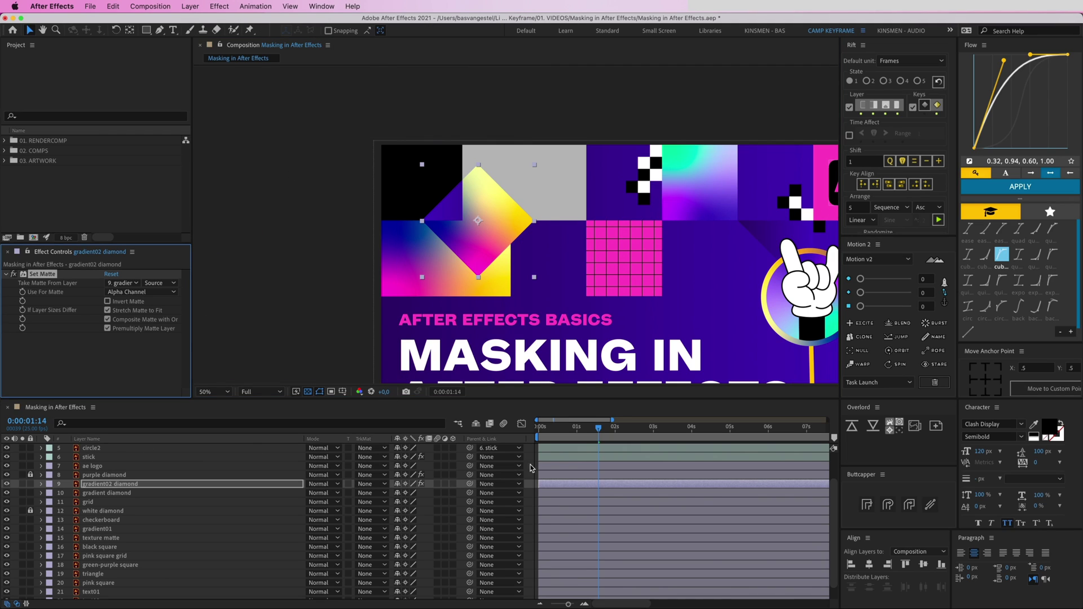
# Make the gradient02 diamond's Set Matte effect take its matte from the gradient01 layer, and lock the diamond's layer
pyautogui.click(399, 282)
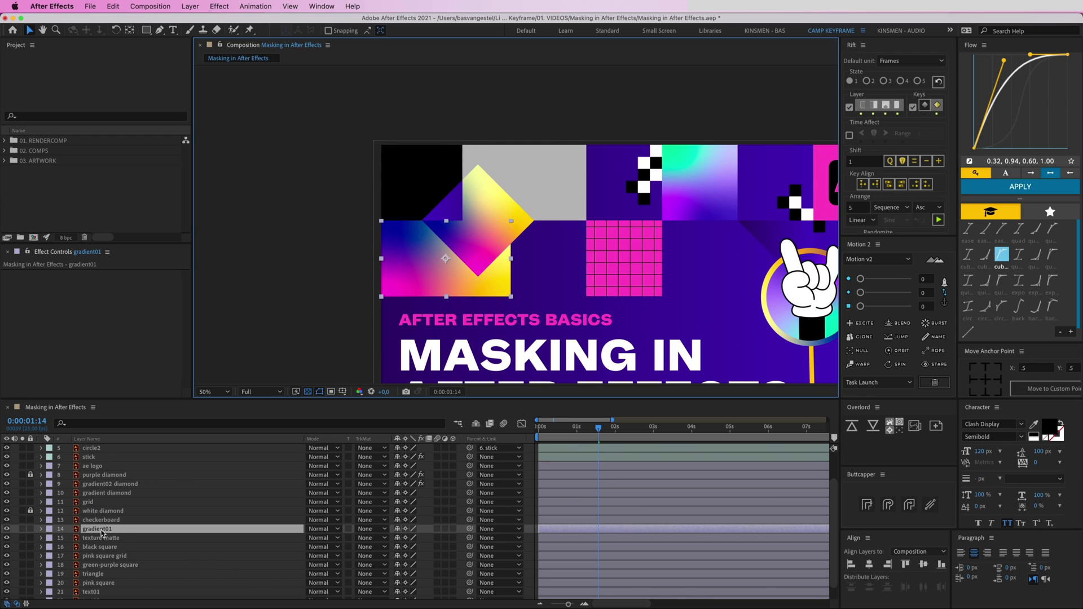
pyautogui.click(486, 215)
pyautogui.click(122, 283)
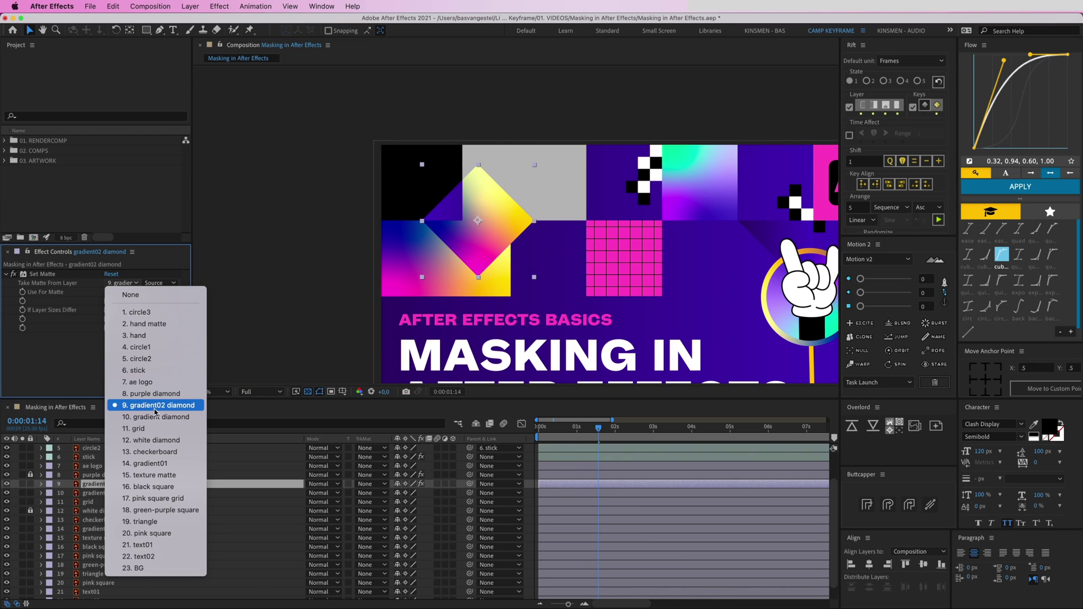
pyautogui.click(152, 460)
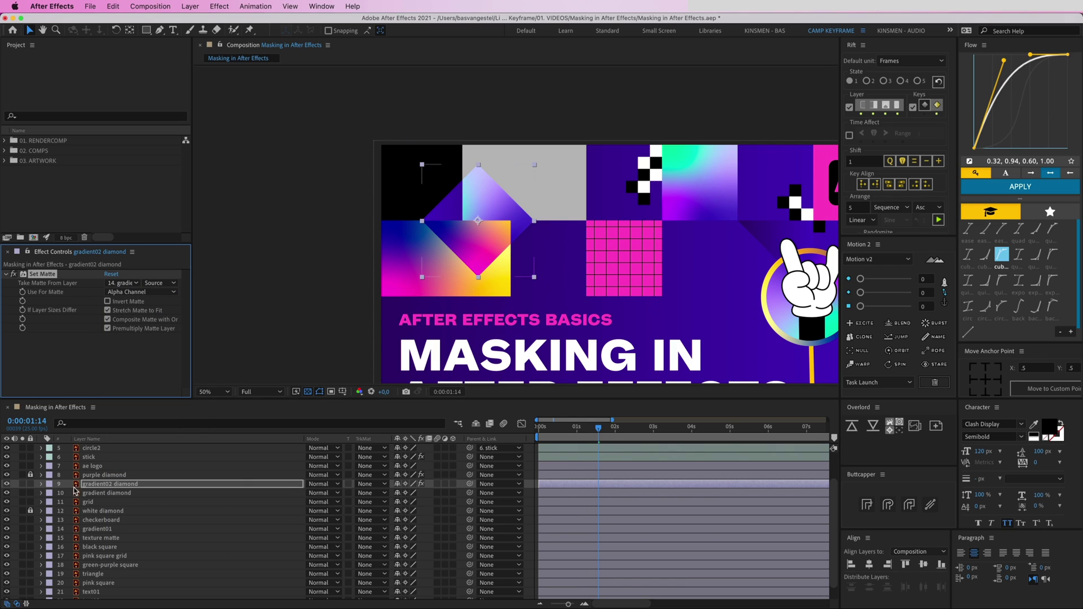
pyautogui.click(31, 484)
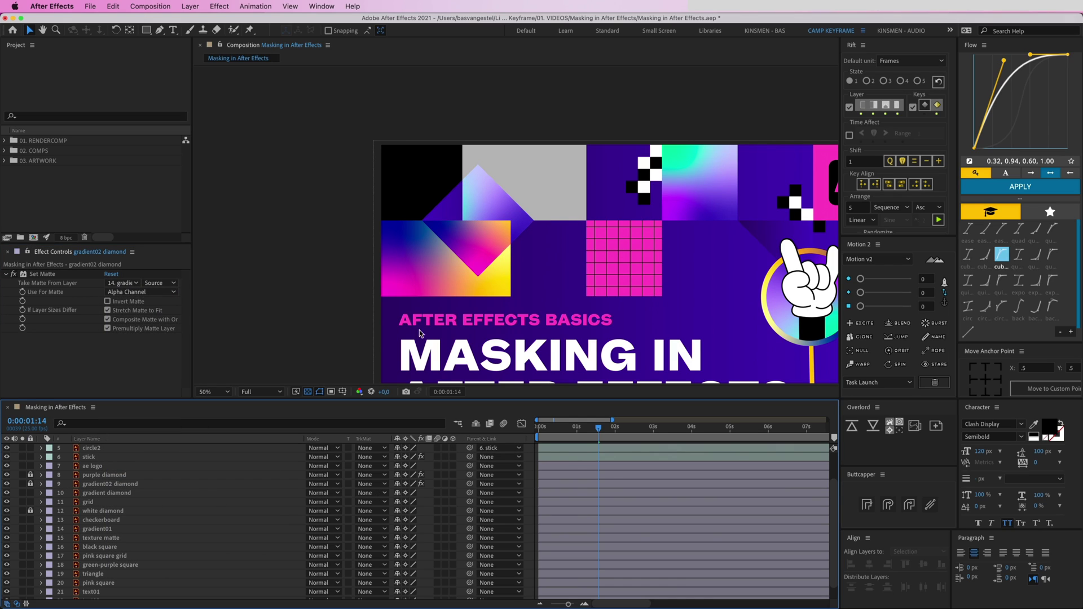
# Identify the texture matte layer behind the diamonds, and apply the Set Matte effect to the gradient diamond layer
pyautogui.click(482, 200)
pyautogui.moveTo(494, 198)
pyautogui.mouseDown()
pyautogui.moveTo(523, 205)
pyautogui.moveTo(481, 209)
pyautogui.moveTo(489, 199)
pyautogui.mouseUp()
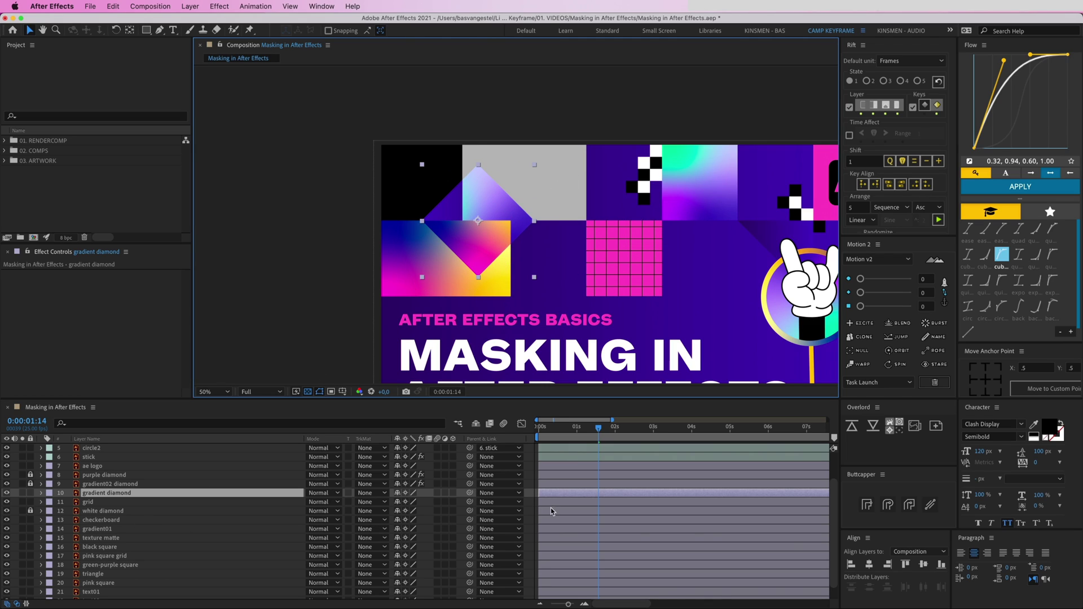
pyautogui.click(533, 481)
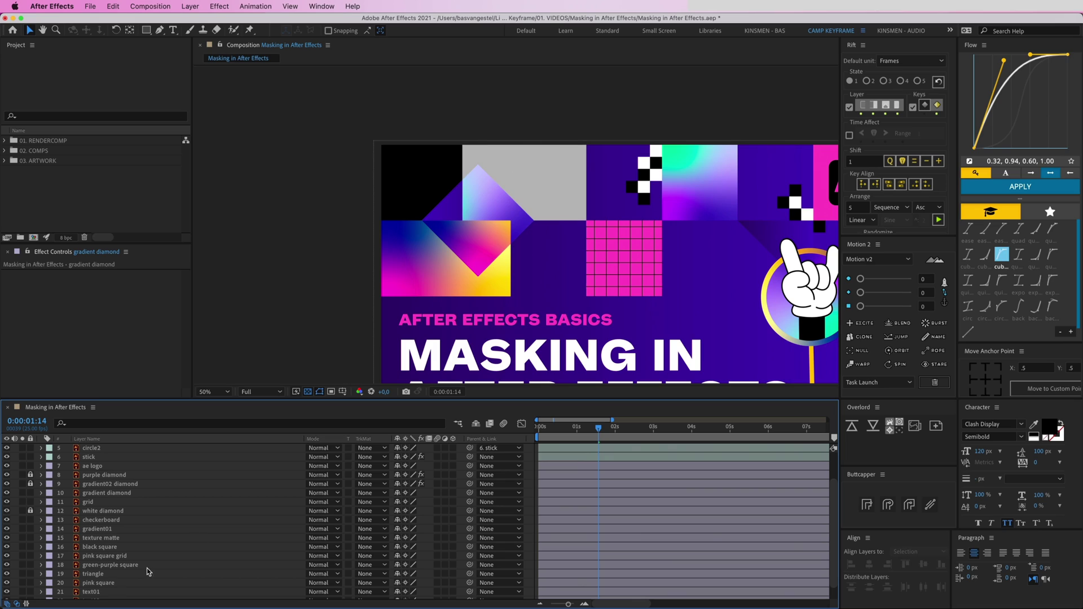
pyautogui.click(106, 539)
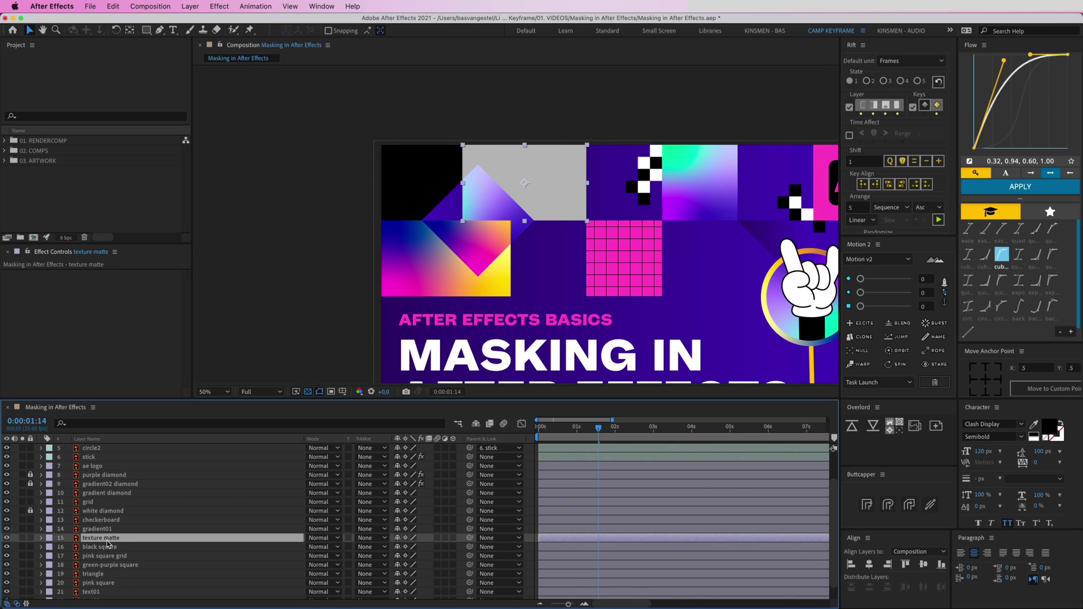
pyautogui.press('super+Down')
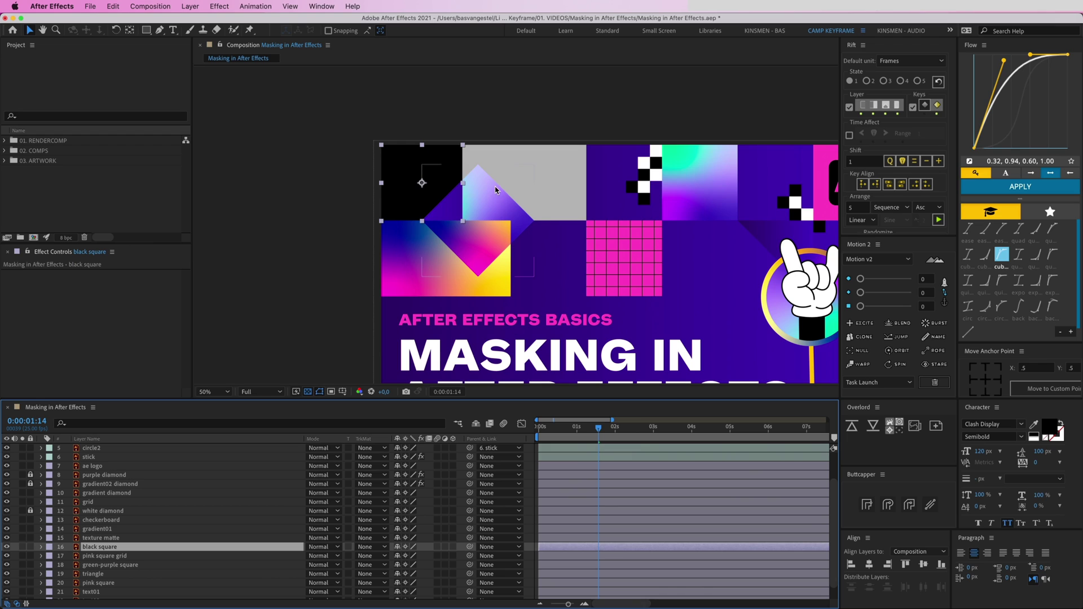
pyautogui.click(495, 191)
pyautogui.press('super+shift+slash')
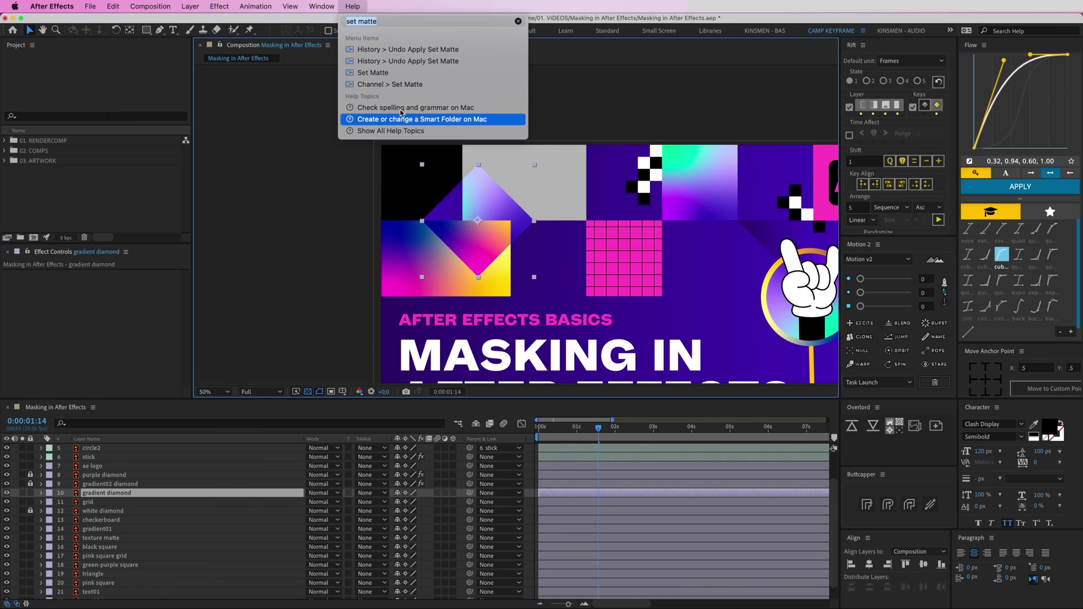
pyautogui.click(380, 76)
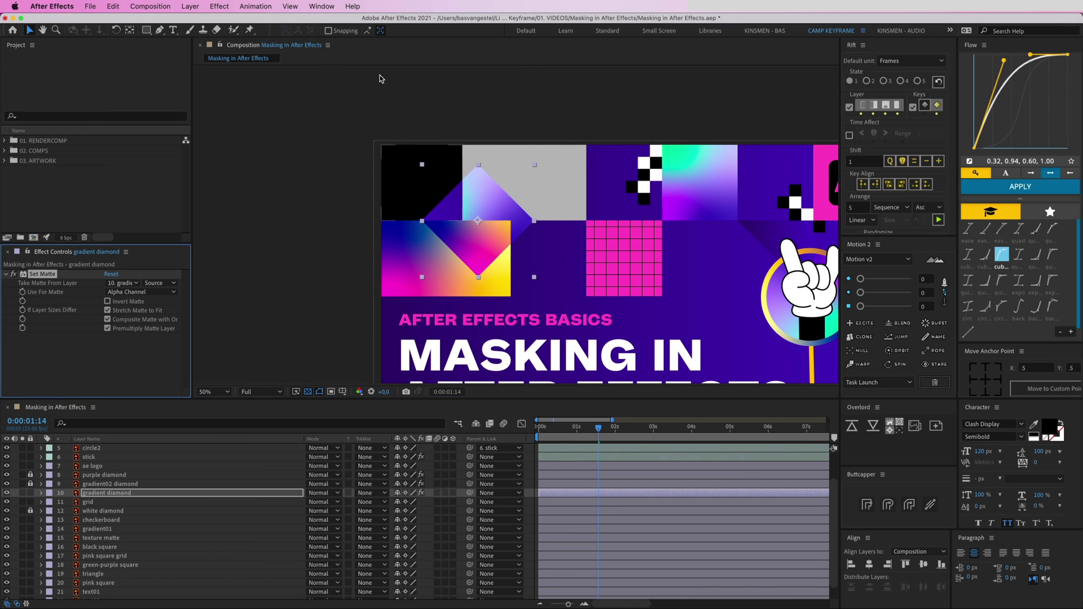
# Make the gradient diamond's Set Matte effect take its matte from the texture matte layer
pyautogui.click(124, 283)
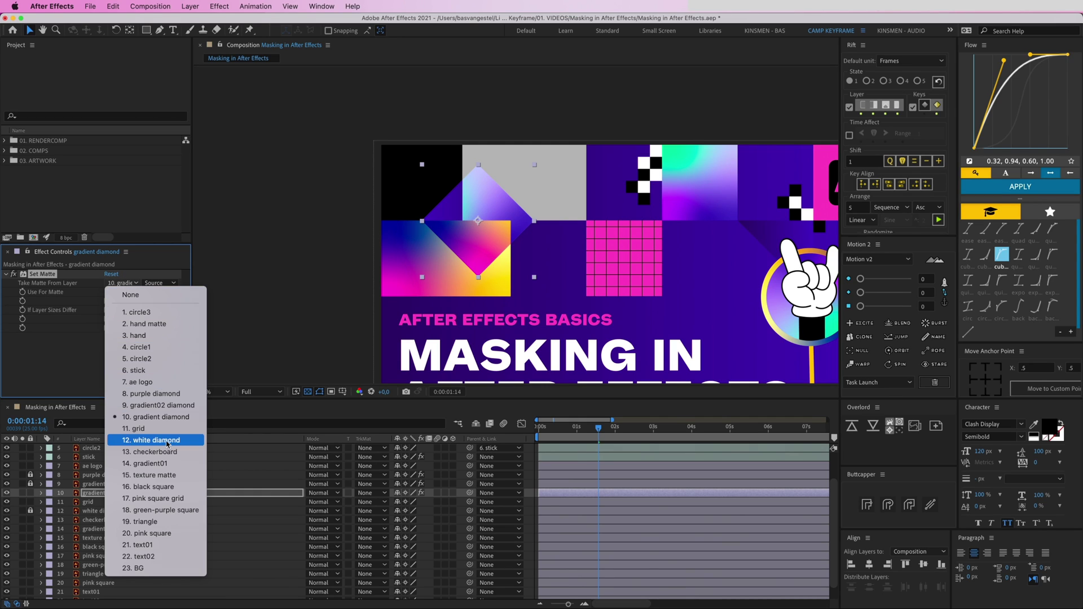
pyautogui.click(161, 475)
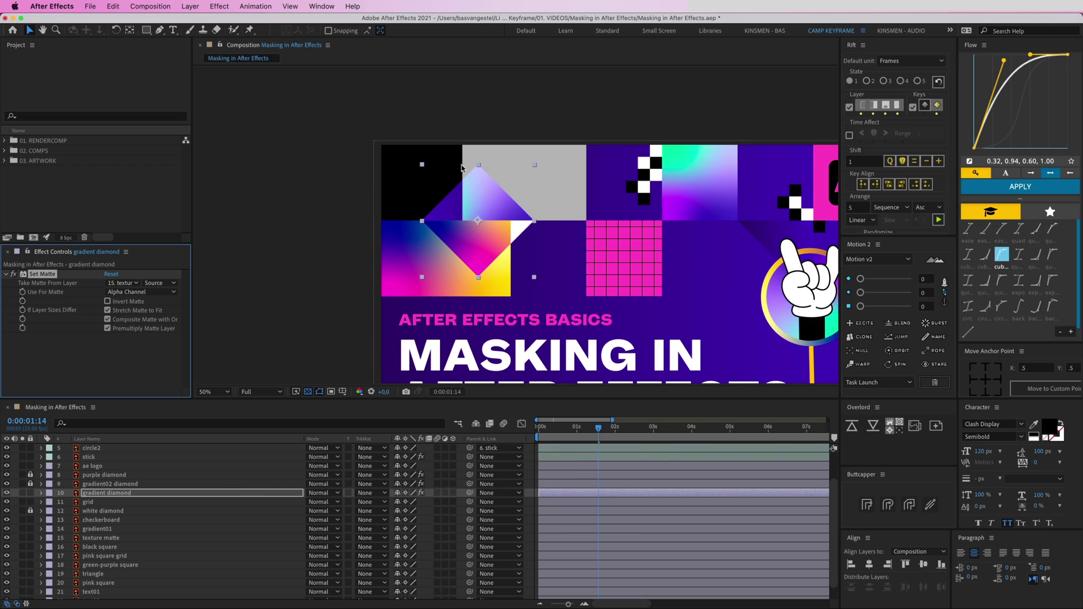
pyautogui.click(534, 476)
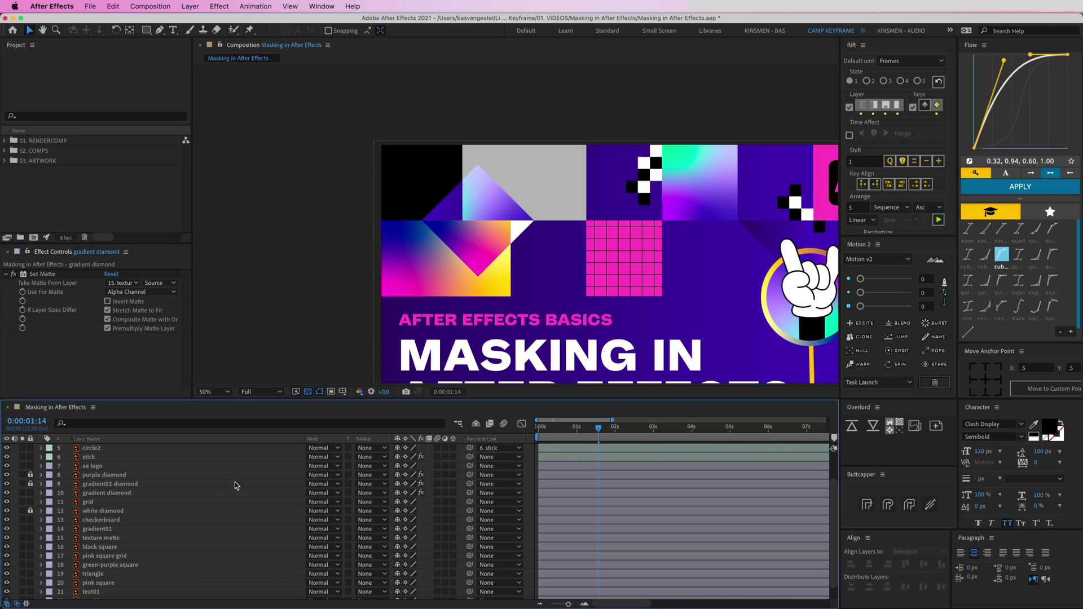
# Test-move the gradient diamond slightly to check its matte
pyautogui.click(113, 492)
pyautogui.moveTo(489, 198)
pyautogui.mouseDown()
pyautogui.moveTo(501, 189)
pyautogui.moveTo(495, 117)
pyautogui.moveTo(491, 190)
pyautogui.mouseUp()
pyautogui.click(529, 471)
pyautogui.click(558, 470)
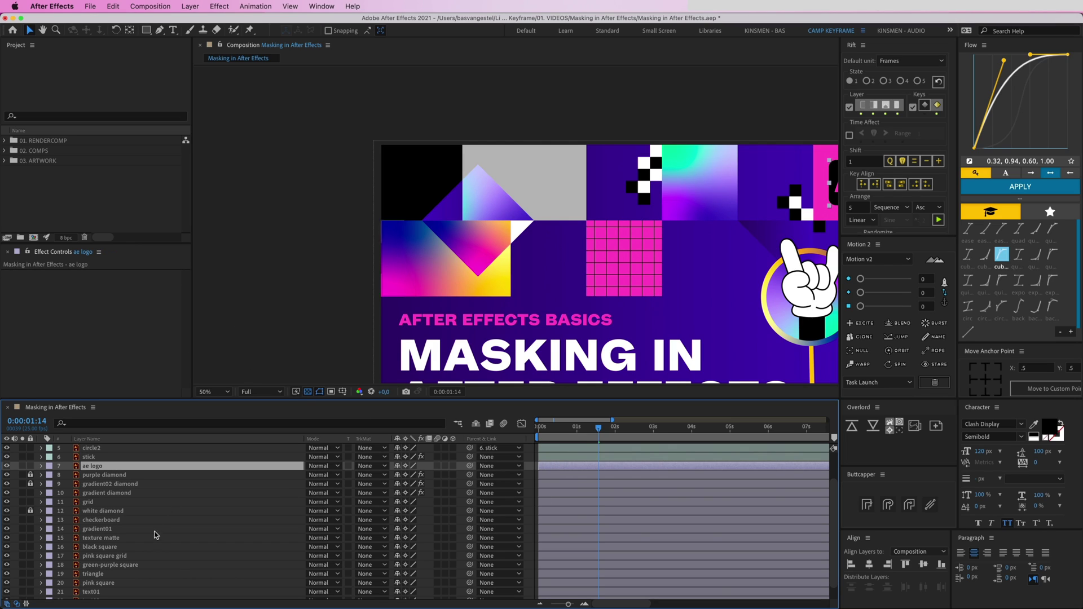
pyautogui.click(102, 483)
pyautogui.press('super+a')
pyautogui.rightClick(102, 480)
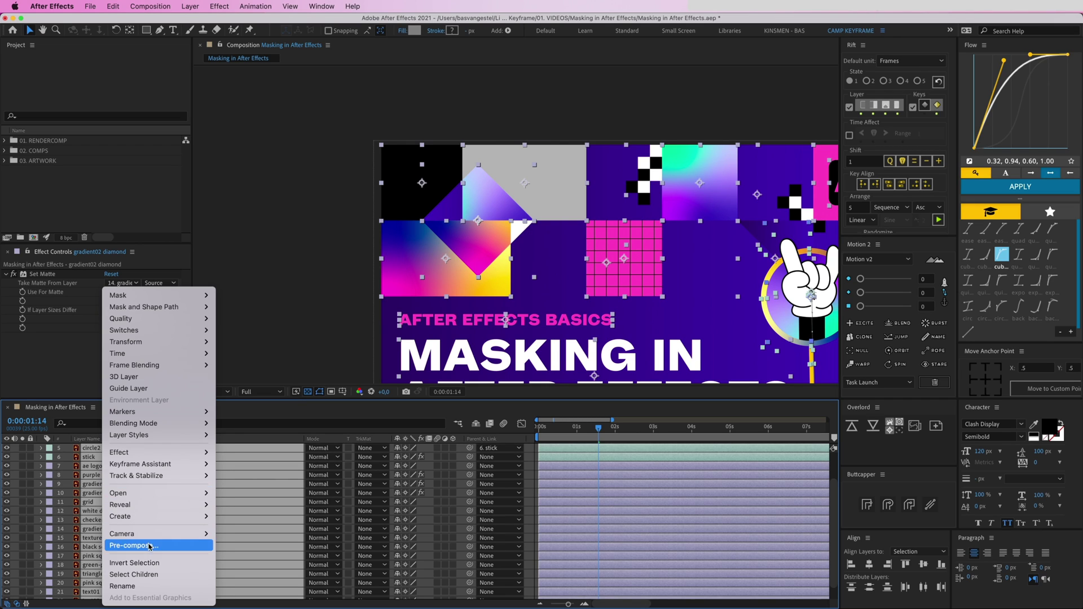
pyautogui.click(150, 546)
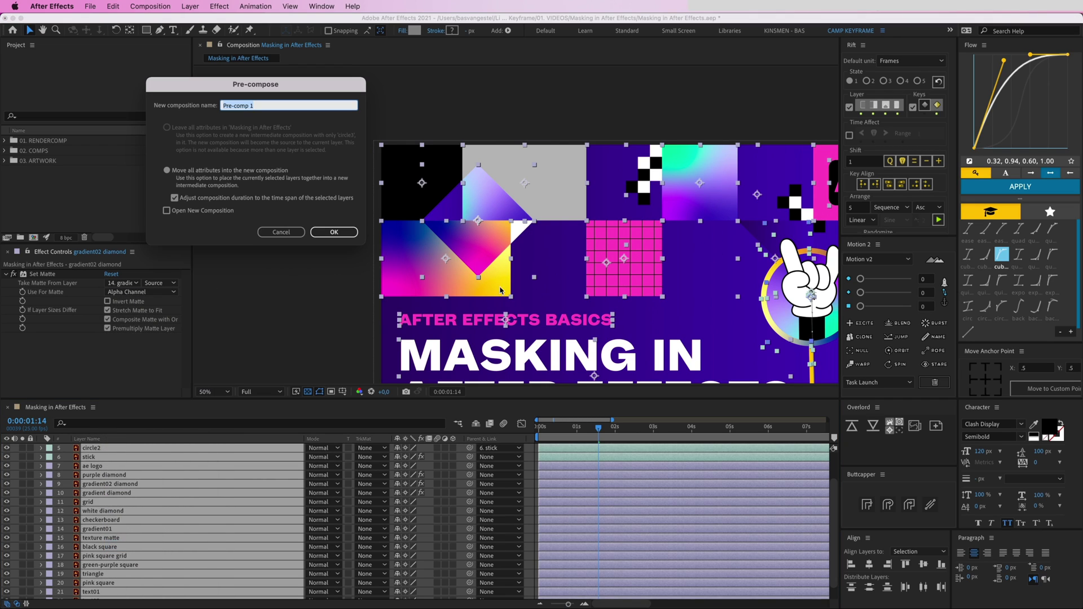
pyautogui.click(280, 233)
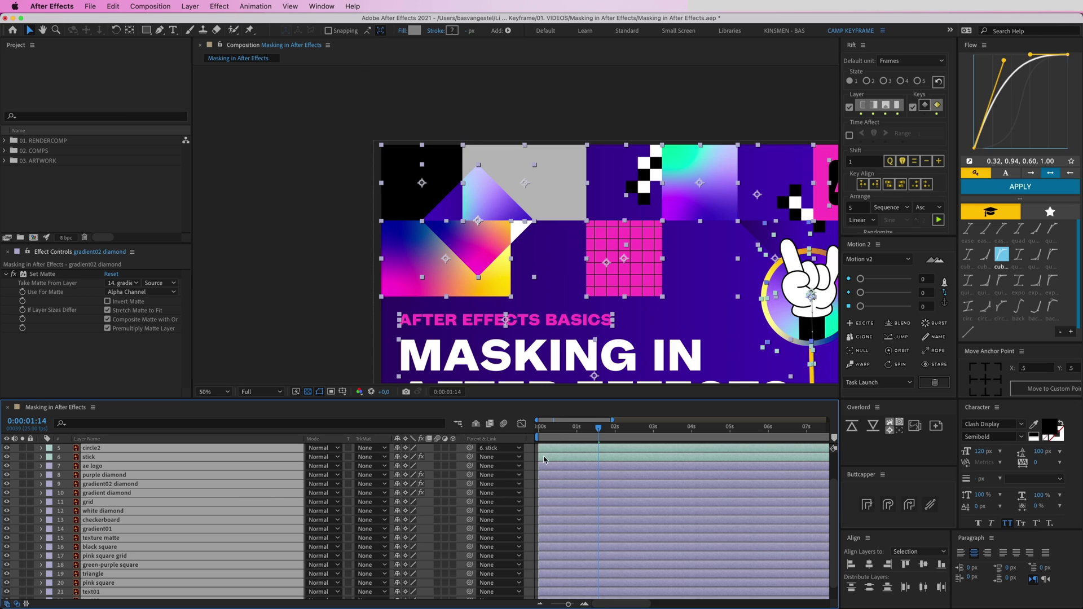
pyautogui.press('super+shift+a')
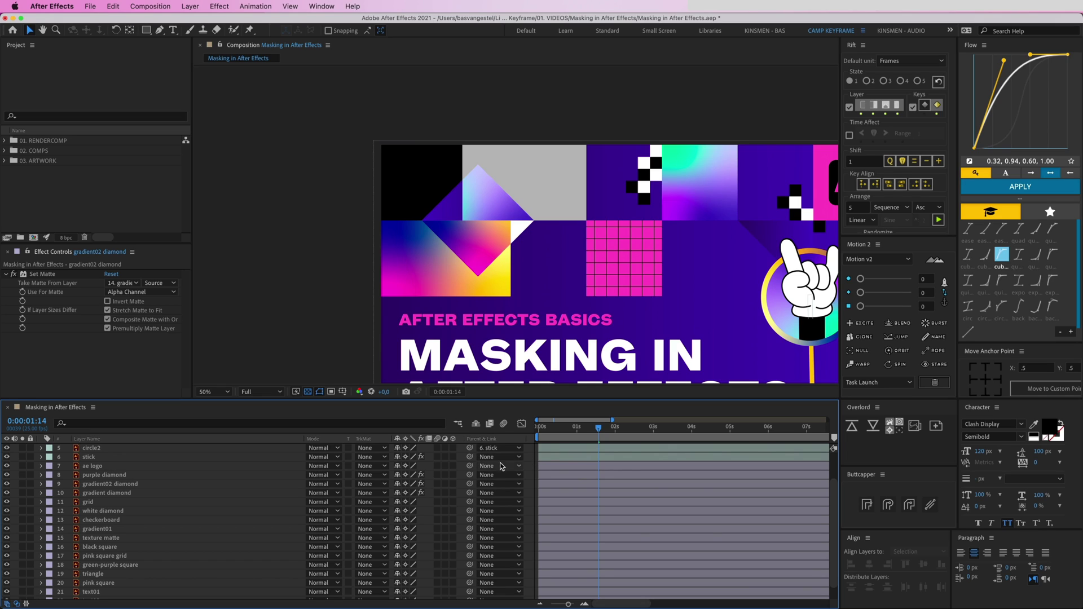
# Pre-compose the four diamond layers with the gradient01, texture matte and black square layers into a composition named test
pyautogui.press(',')
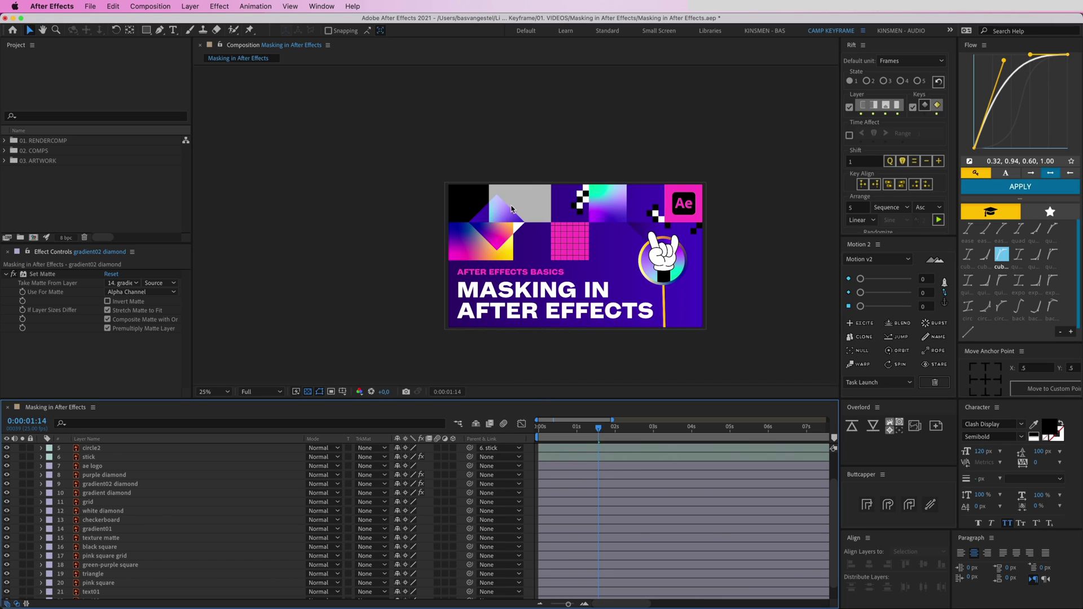
pyautogui.moveTo(449, 170); pyautogui.dragTo(527, 252)
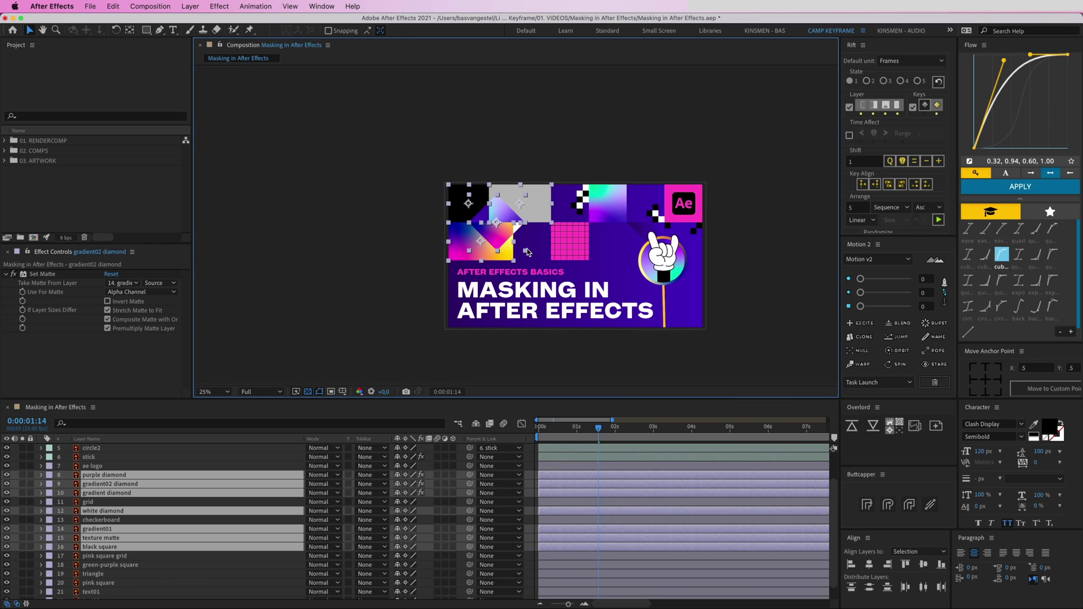
pyautogui.rightClick(104, 479)
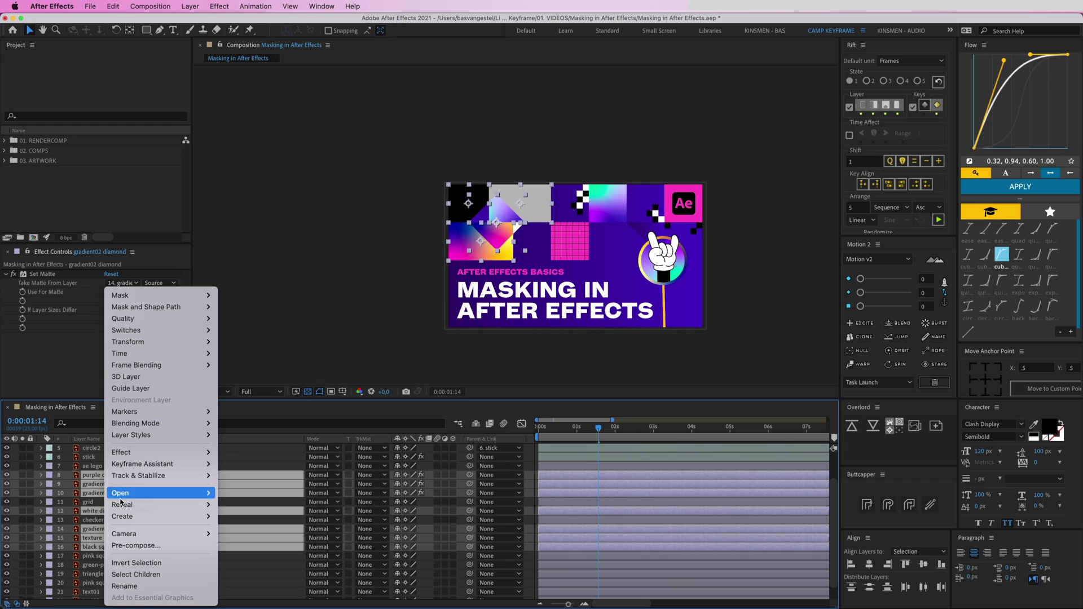
pyautogui.click(133, 546)
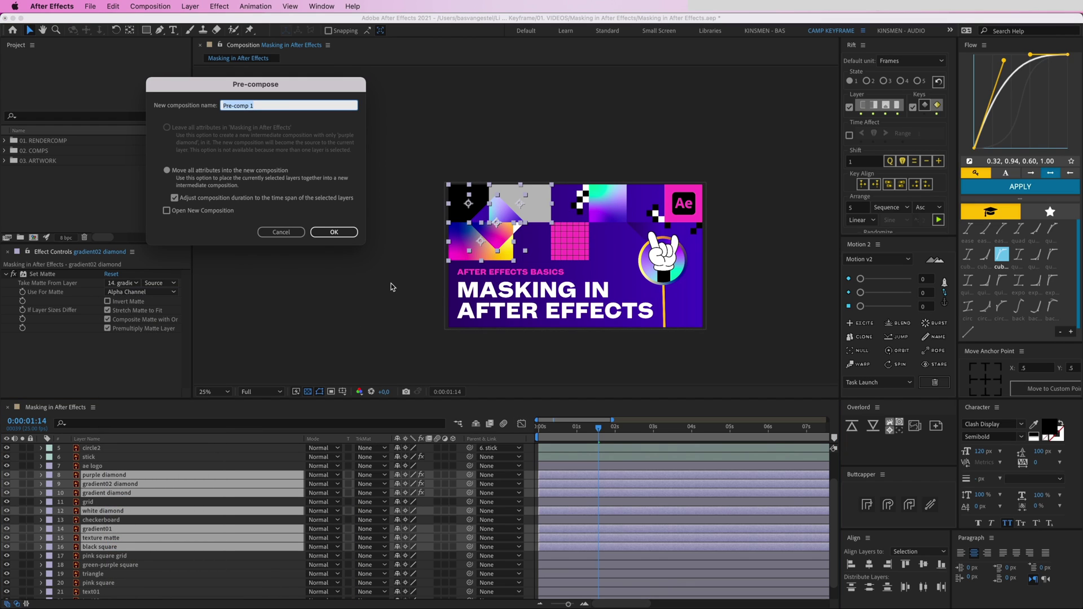
pyautogui.write('test')
pyautogui.press('Return')
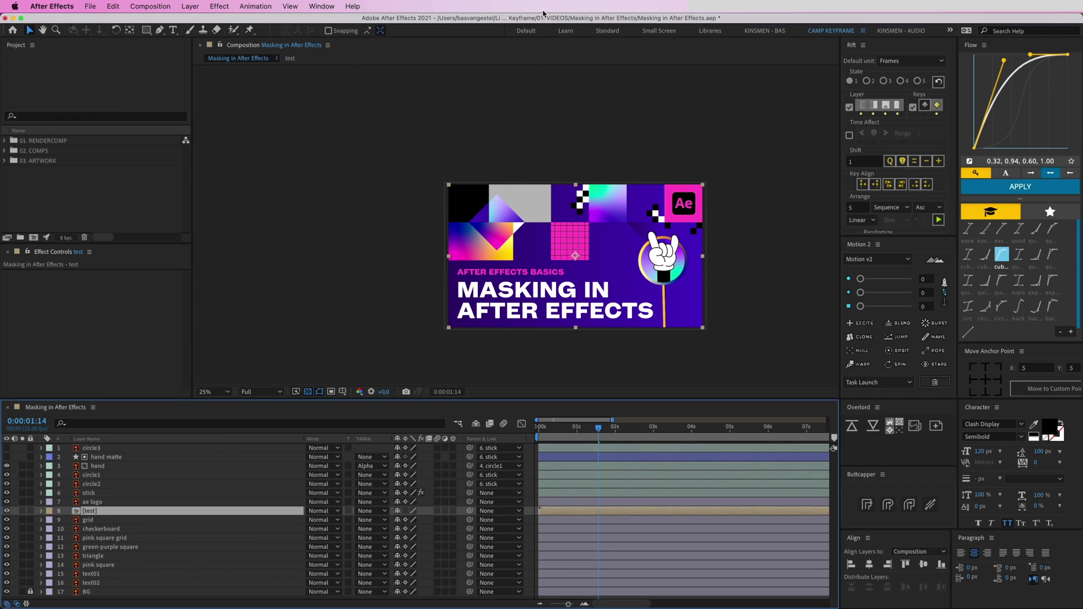
# Try enlarging the test pre-comp, undo the scaling, and turn on Collapse Transformations for it
pyautogui.moveTo(704, 332); pyautogui.dragTo(835, 389)
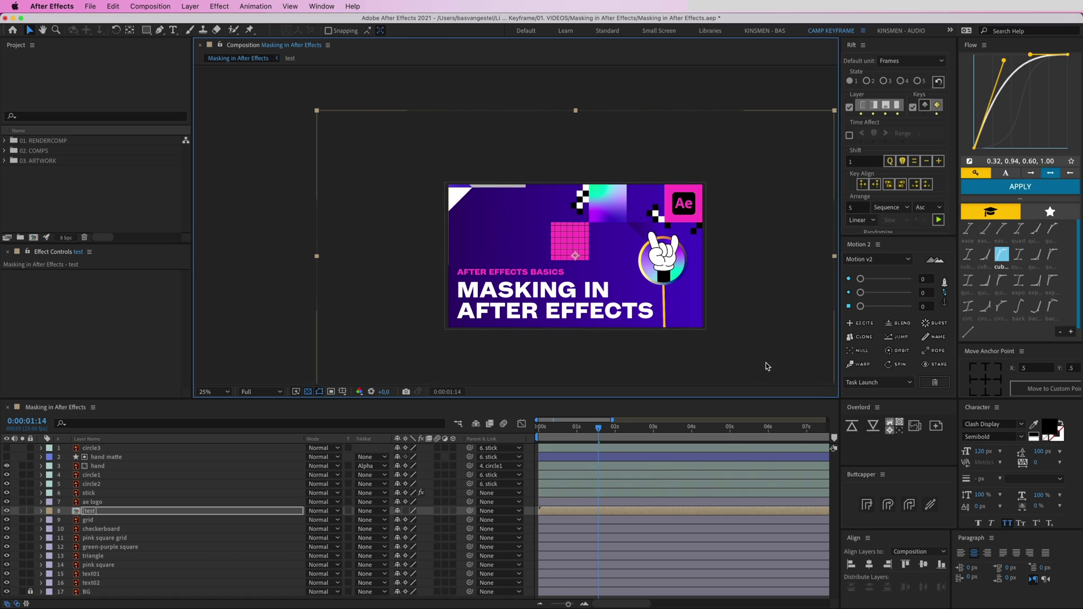
pyautogui.press('super+z')
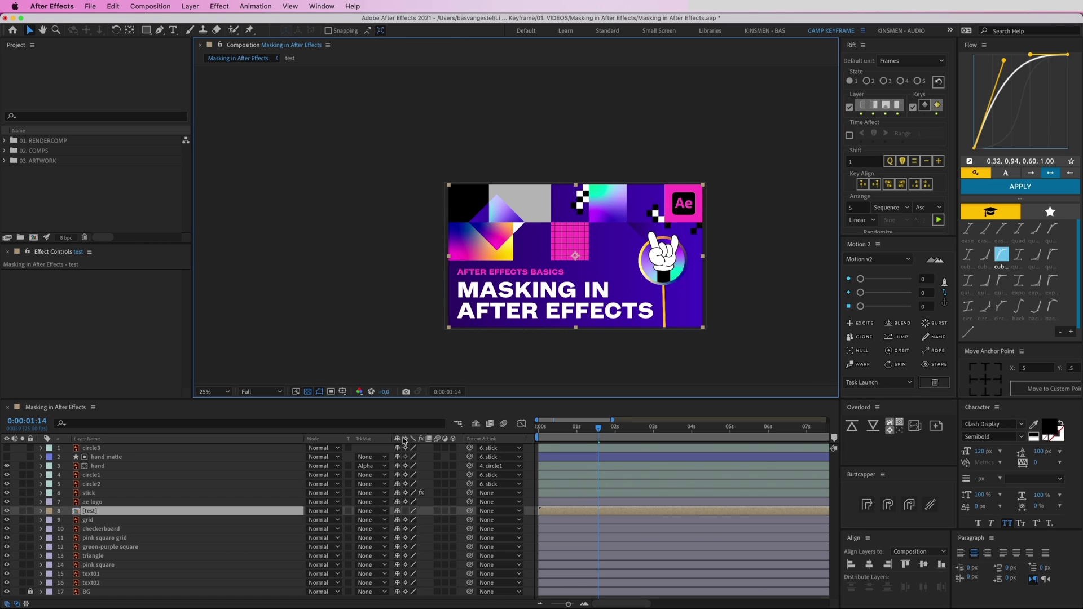
pyautogui.click(405, 510)
# Move the collapsed test pre-comp over the artwork and enlarge it to test how its mattes behave
pyautogui.moveTo(552, 260); pyautogui.dragTo(526, 266)
pyautogui.press('super+z')
pyautogui.moveTo(499, 231); pyautogui.dragTo(523, 230)
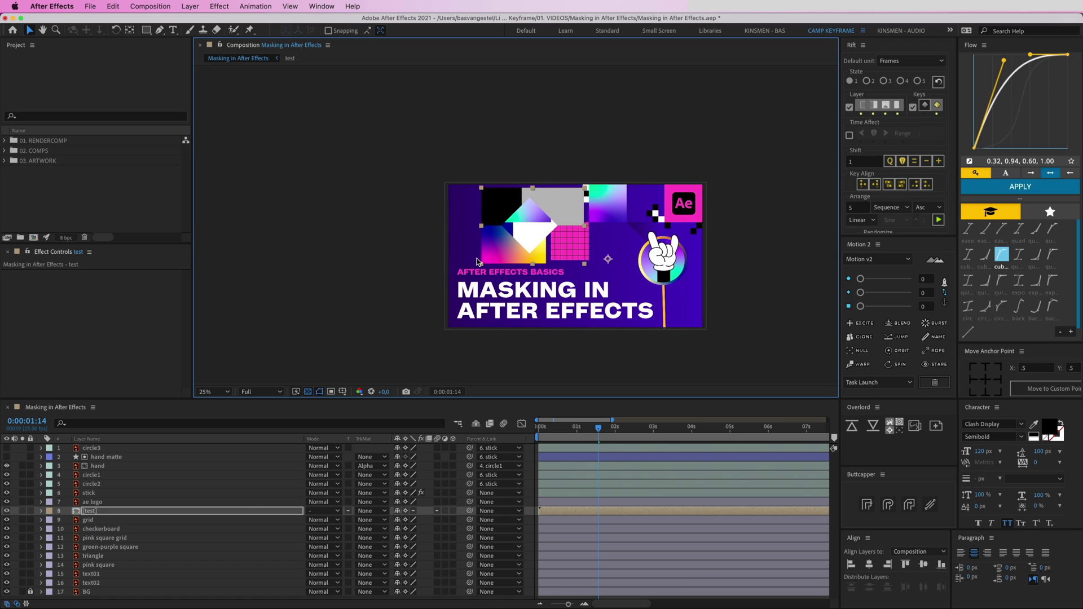
pyautogui.moveTo(482, 264); pyautogui.dragTo(422, 265)
pyautogui.moveTo(477, 244); pyautogui.dragTo(557, 291)
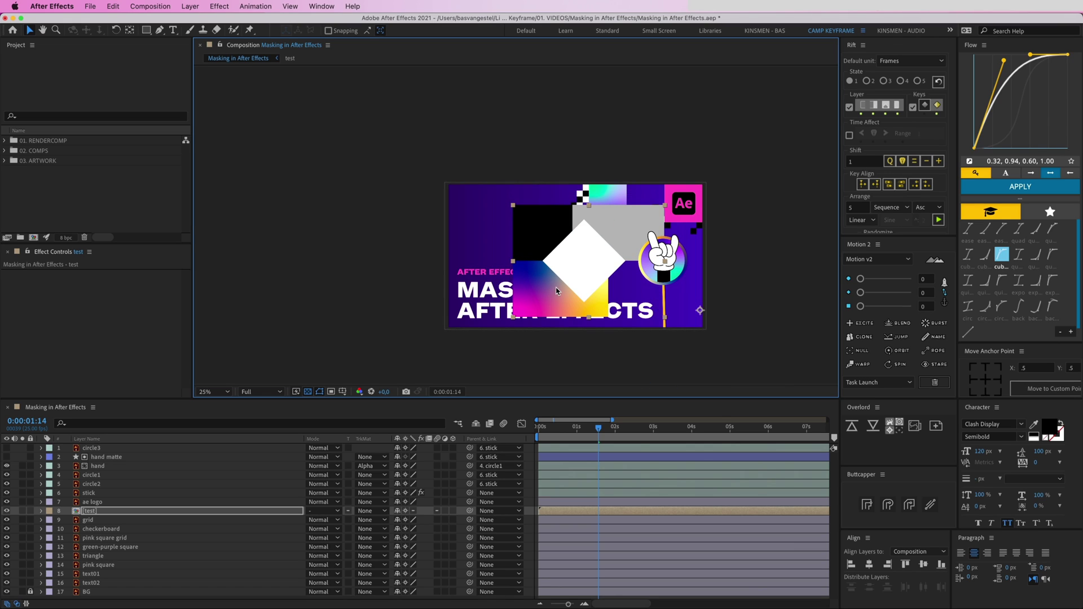
# Undo the test pre-comp's moves, scaling and collapse setting, back through the pre-composing, and deselect the layers
pyautogui.press('super+z')
pyautogui.press('super+z')
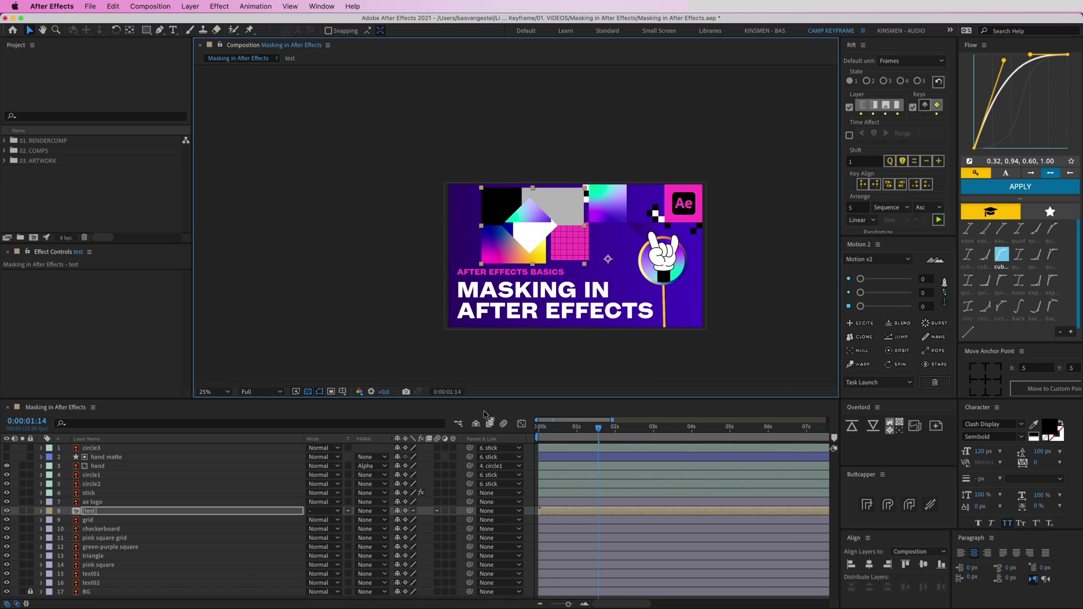
pyautogui.press('super+z')
pyautogui.press('super+z')
pyautogui.press('super+z')
pyautogui.press('super+z')
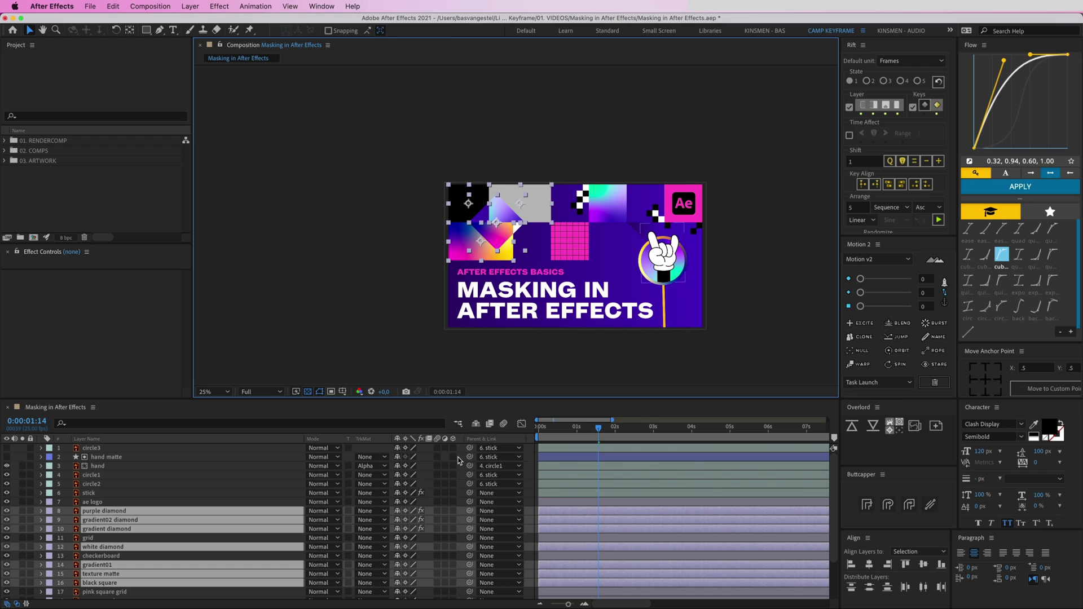
pyautogui.click(531, 492)
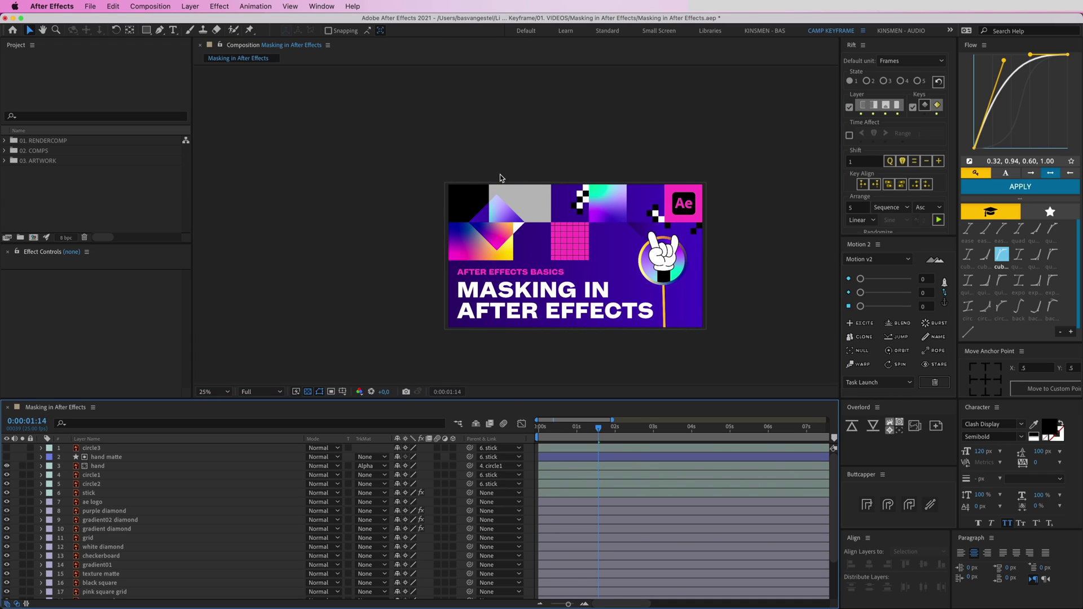
# Add Texture.psd from the 03. ARTWORK folder to the composition as the topmost layer
pyautogui.scroll(2, 534, 231)
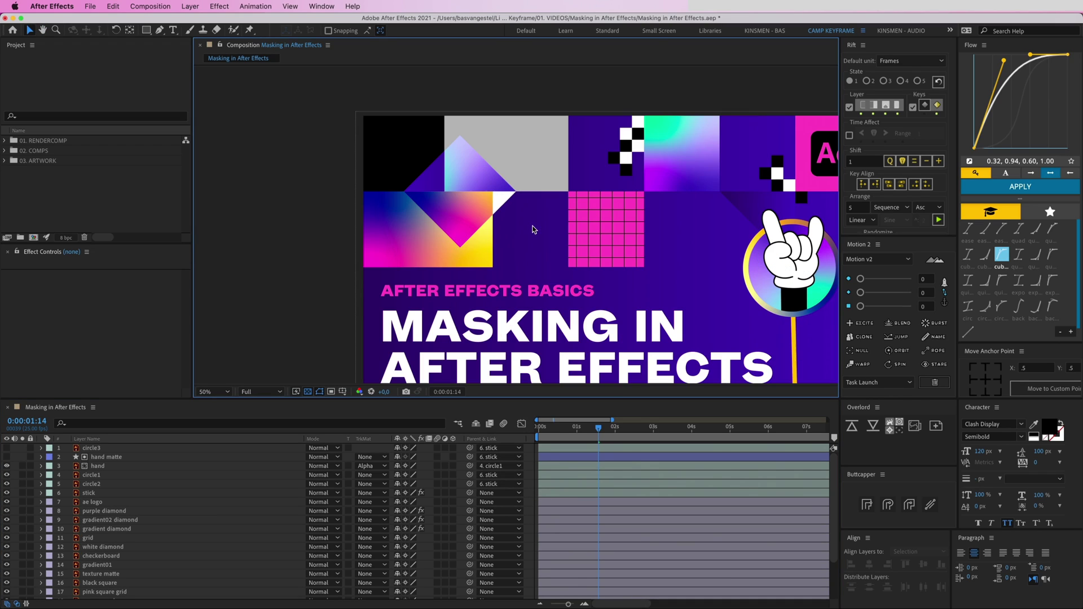
pyautogui.moveTo(512, 175); pyautogui.dragTo(506, 190)
pyautogui.moveTo(637, 239); pyautogui.dragTo(567, 230)
pyautogui.click(4, 161)
pyautogui.moveTo(58, 180); pyautogui.dragTo(460, 208)
pyautogui.press(',')
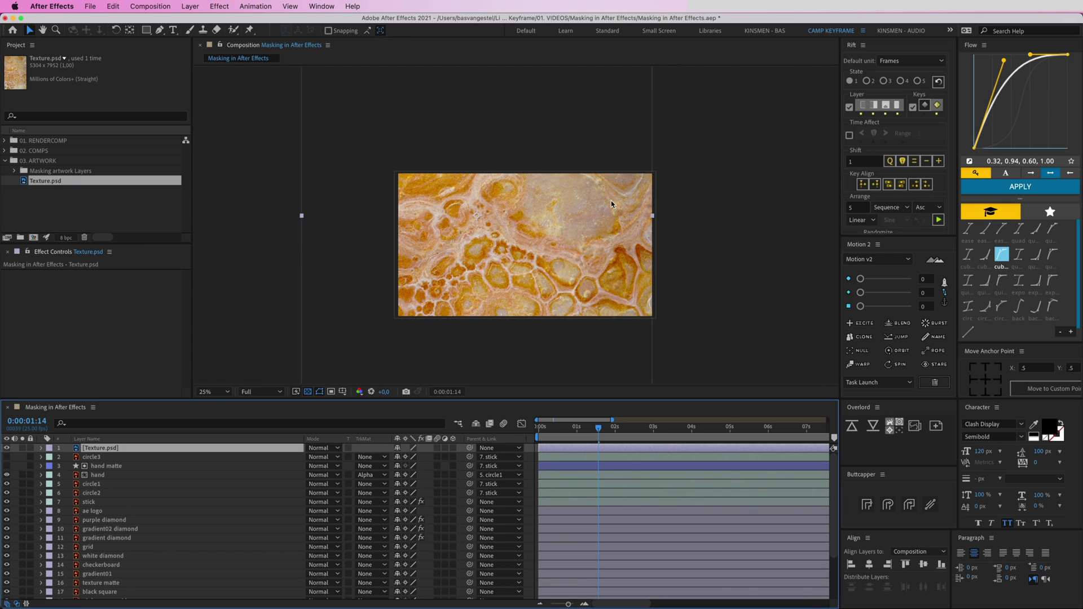
# Scale down and rotate the texture, position it over the grey rectangle, and move its layer directly beneath texture matte
pyautogui.moveTo(653, 216); pyautogui.dragTo(498, 212)
pyautogui.press('w')
pyautogui.press('v')
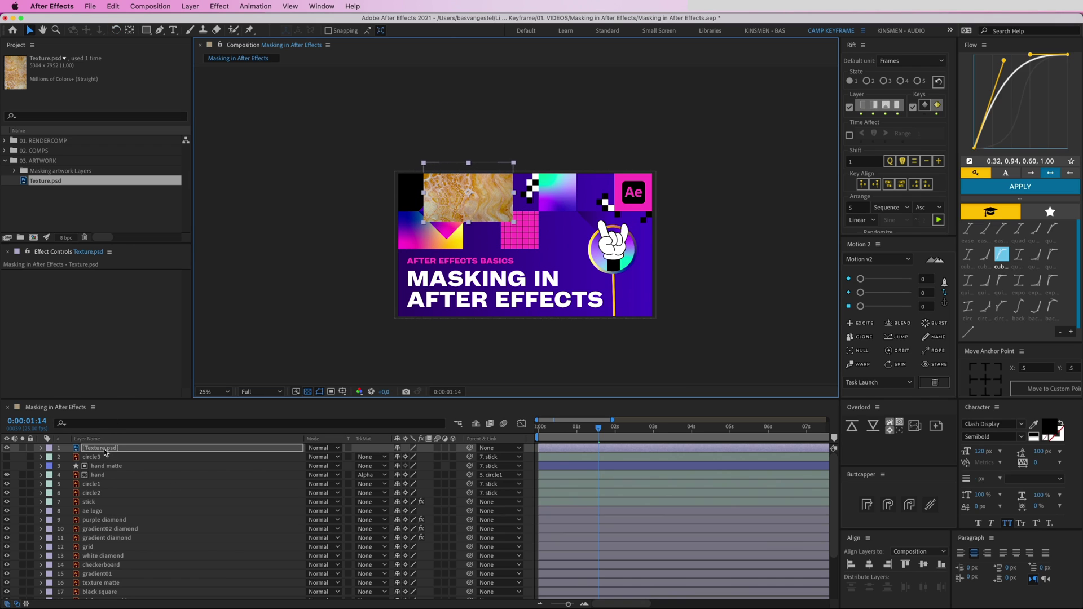
pyautogui.moveTo(104, 452); pyautogui.dragTo(138, 581)
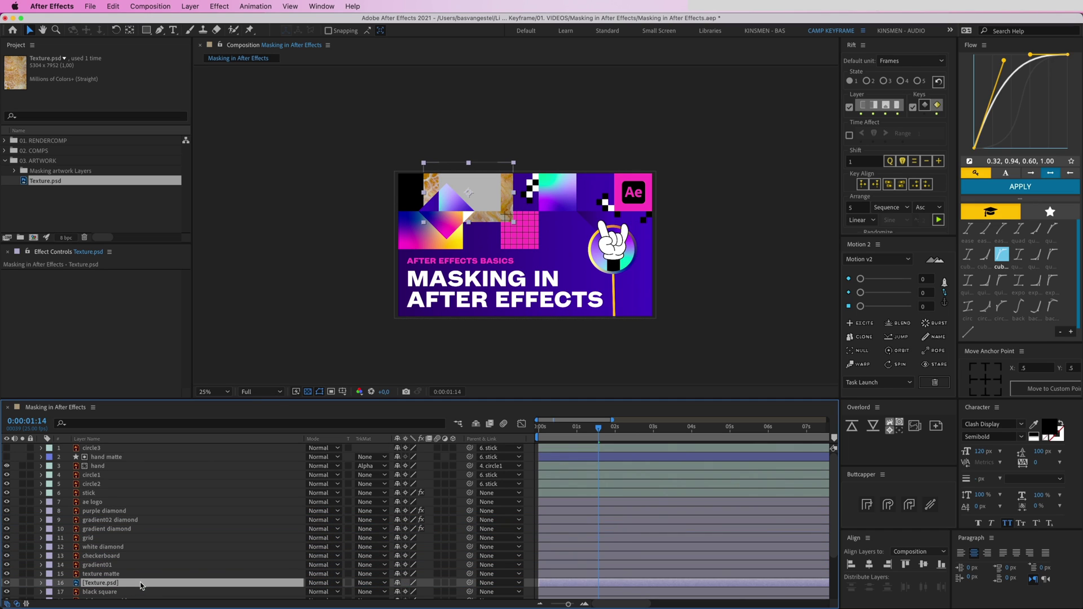
pyautogui.moveTo(464, 227); pyautogui.dragTo(465, 253)
pyautogui.press('.')
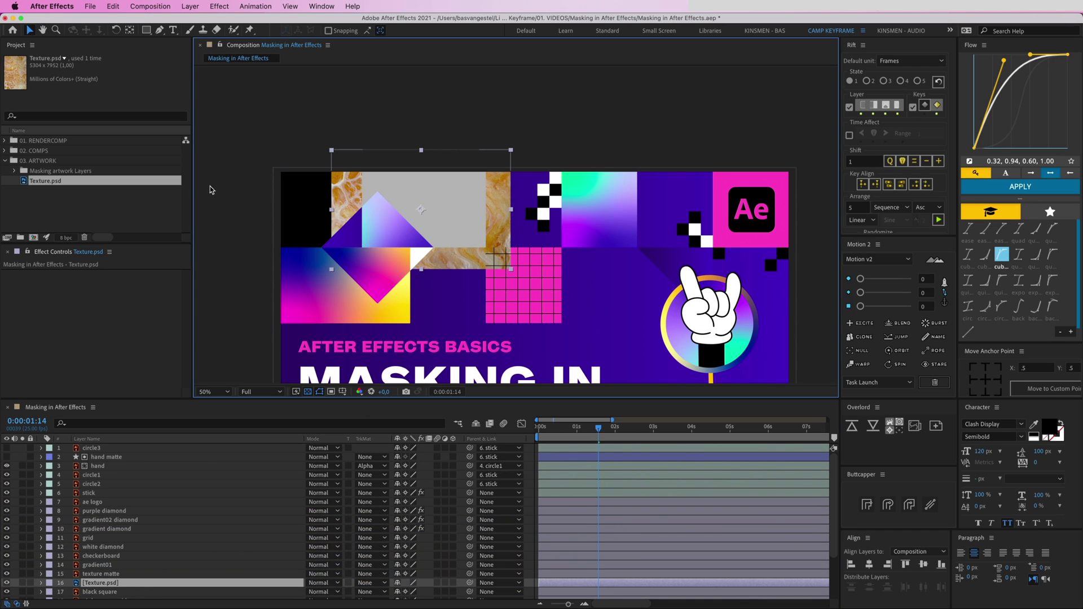
# Collapse the 03. ARTWORK folder and apply texture matte to the Texture.psd layer as an Alpha track matte
pyautogui.click(15, 184)
pyautogui.click(7, 163)
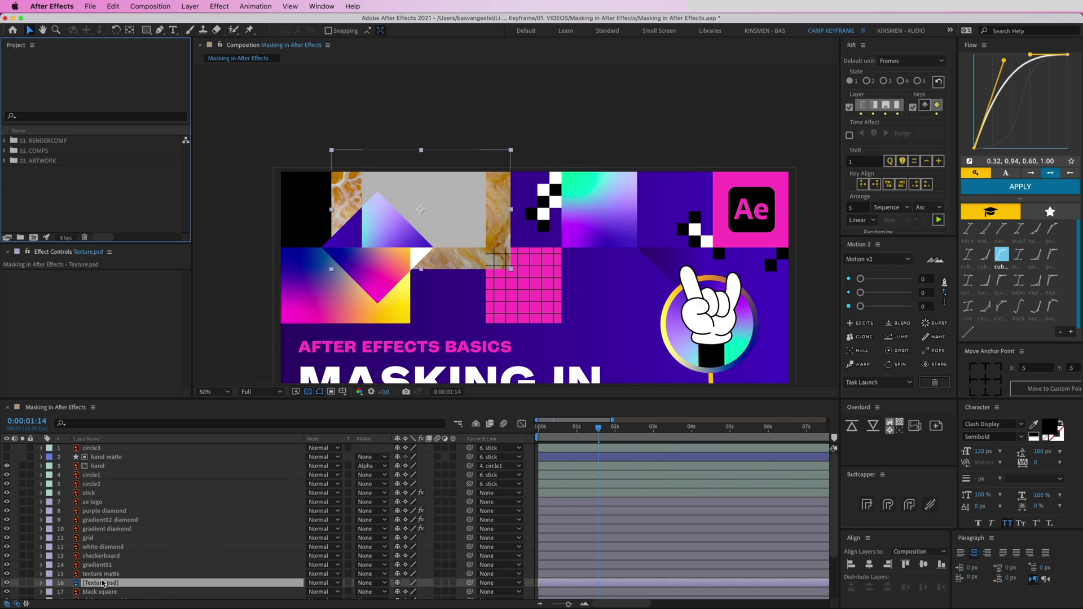
pyautogui.scroll(-2, 106, 584)
pyautogui.click(109, 561)
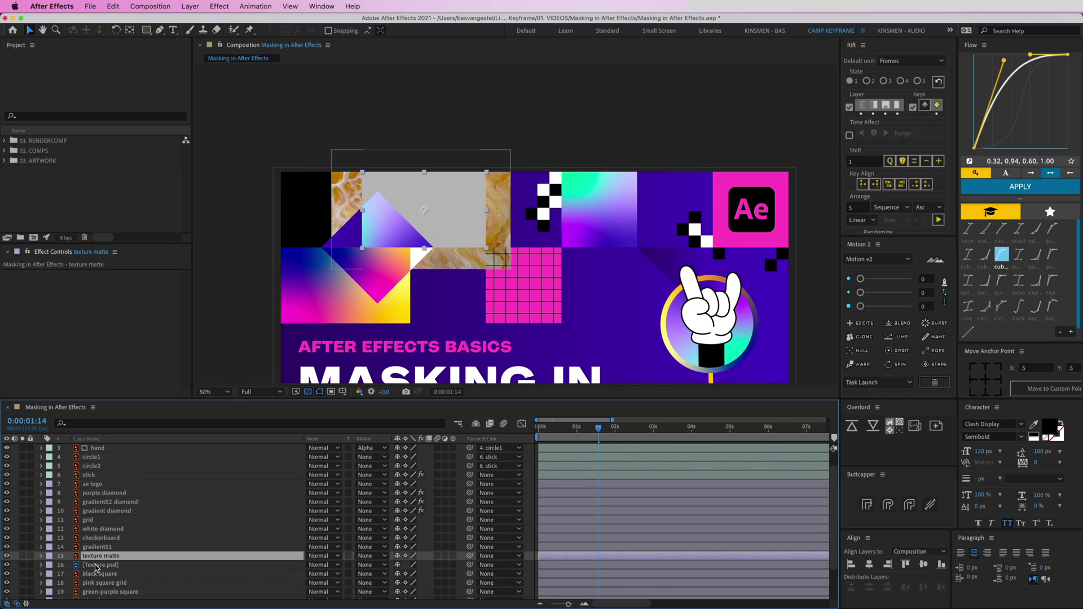
pyautogui.click(372, 565)
pyautogui.click(411, 564)
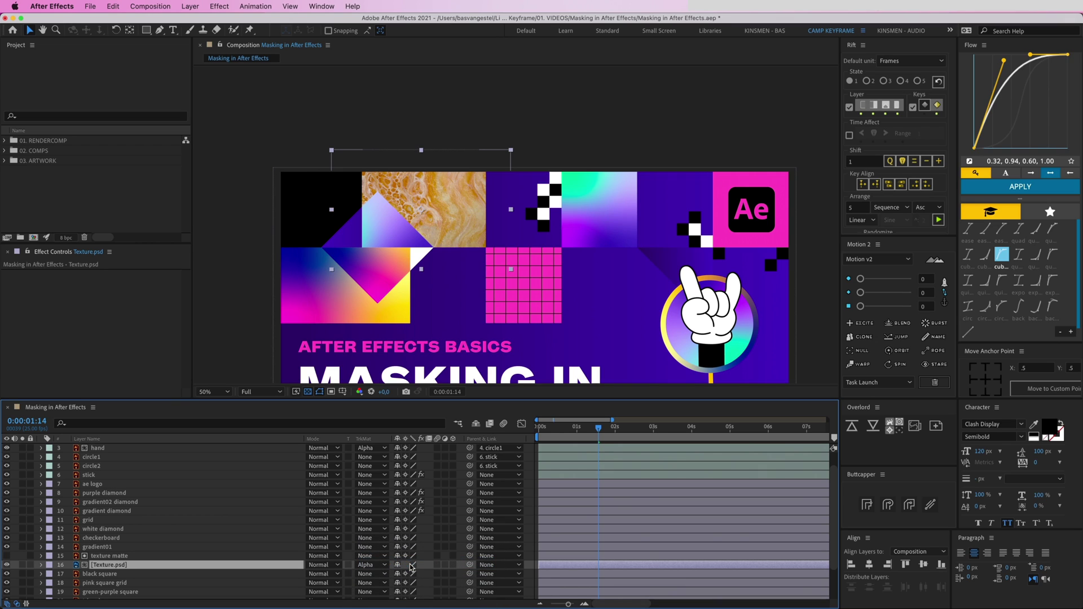
# Try shifting the texture inside its matte, undo the move, and deselect the layer
pyautogui.moveTo(454, 209); pyautogui.dragTo(437, 206)
pyautogui.press('super+z')
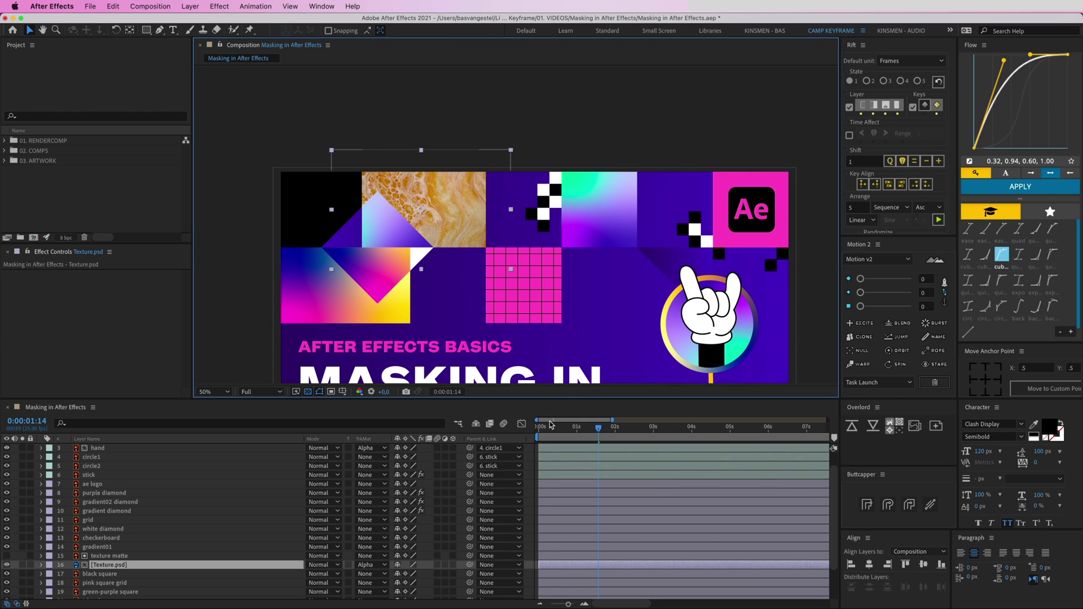
pyautogui.click(533, 454)
pyautogui.press('space')
pyautogui.moveTo(581, 211); pyautogui.dragTo(557, 124)
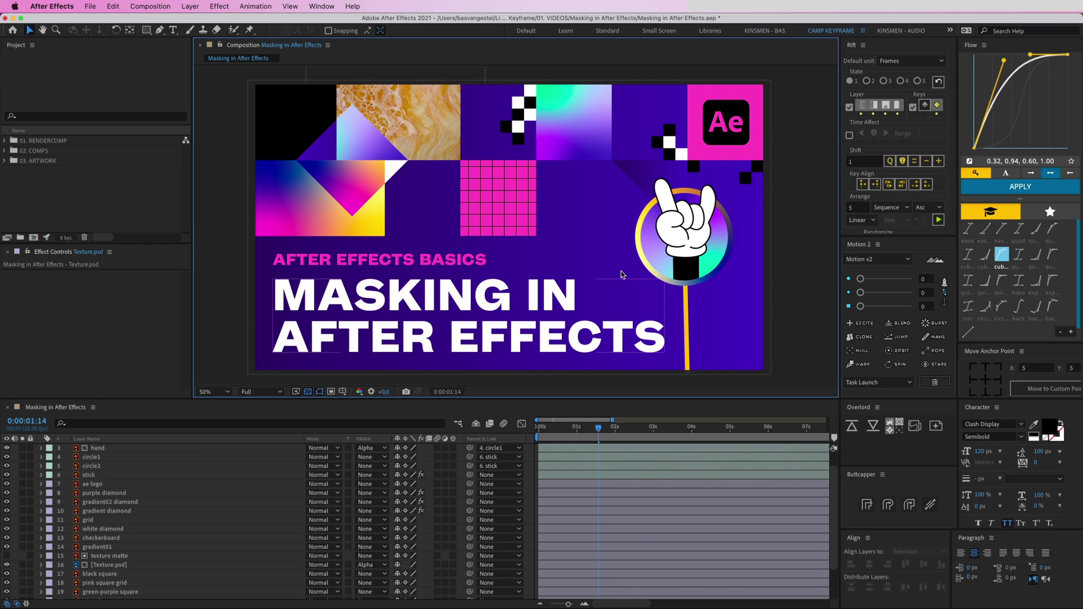
# Draw a new square shape with a blue fill just above the title, overlapping the pink grid's lower corner
pyautogui.click(146, 30)
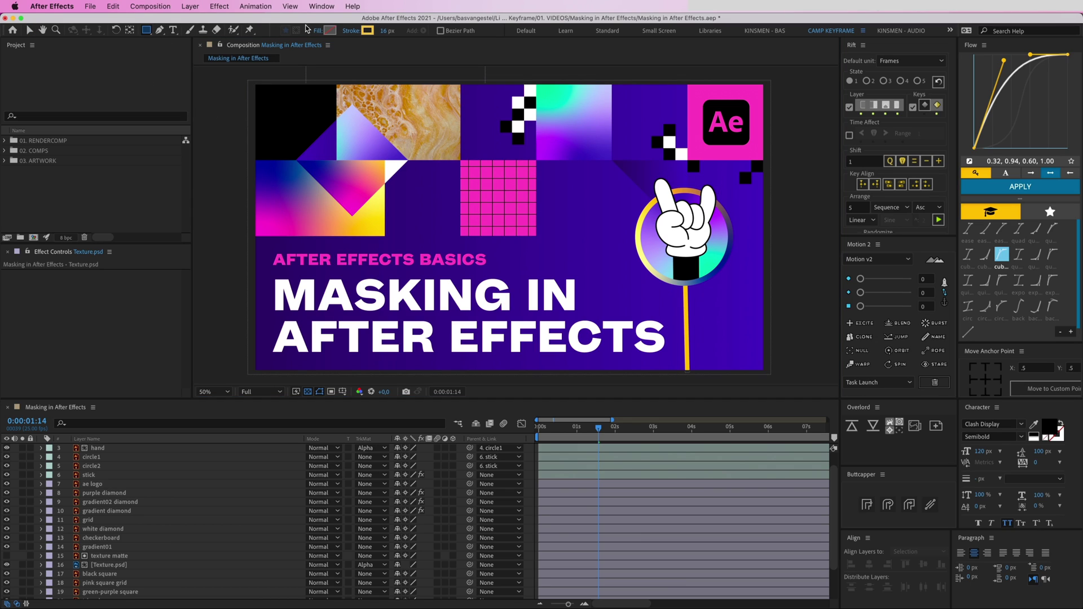
pyautogui.click(330, 30)
pyautogui.click(141, 134)
pyautogui.click(273, 100)
pyautogui.moveTo(429, 202)
pyautogui.mouseDown()
pyautogui.moveTo(527, 297)
pyautogui.moveTo(545, 266)
pyautogui.moveTo(576, 261)
pyautogui.mouseUp()
pyautogui.press('v')
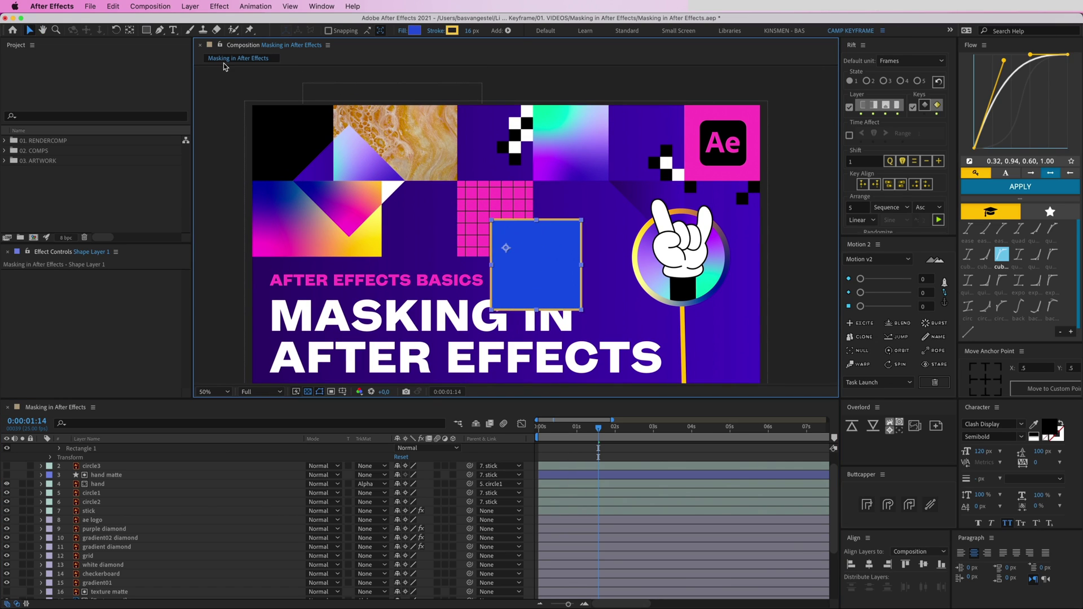
# Try drawing a second rectangle on the selected shape layer, overlapping the blue square, and delete it
pyautogui.scroll(1, 192, 459)
pyautogui.click(109, 451)
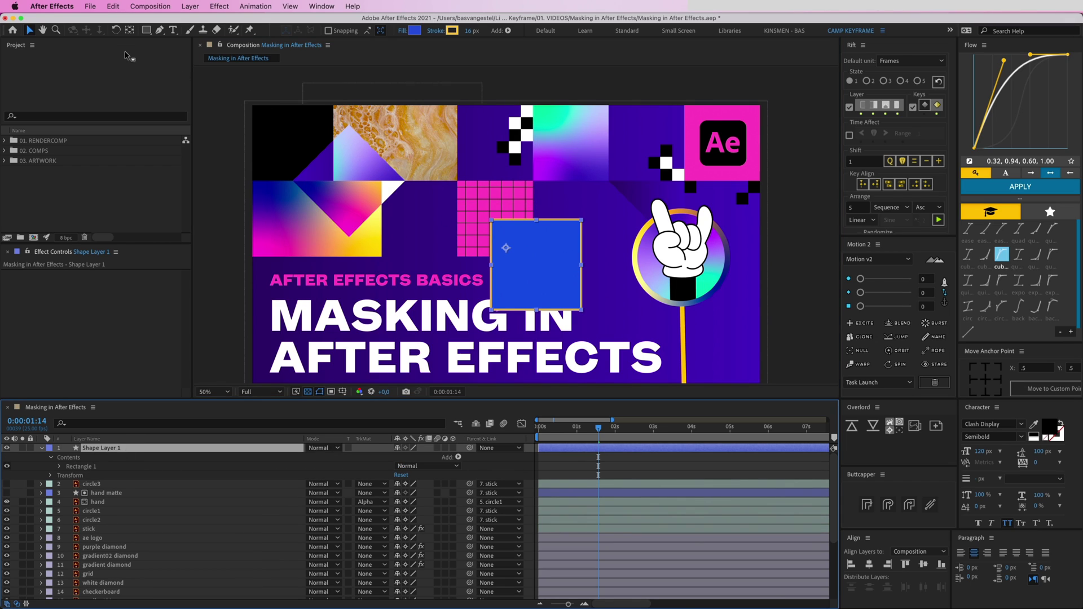
pyautogui.click(148, 32)
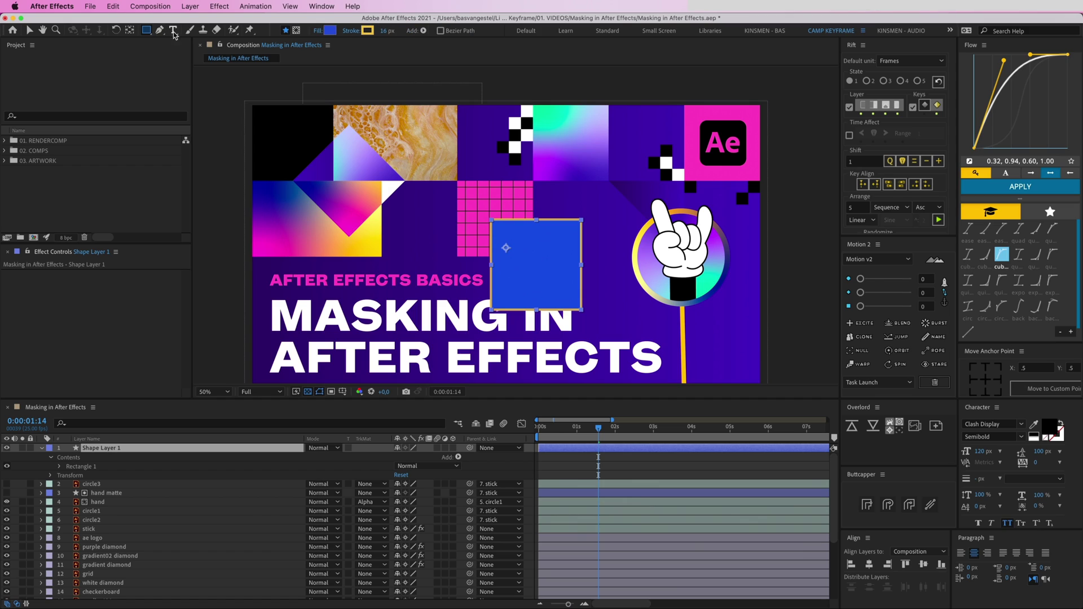
pyautogui.moveTo(534, 181); pyautogui.dragTo(616, 245)
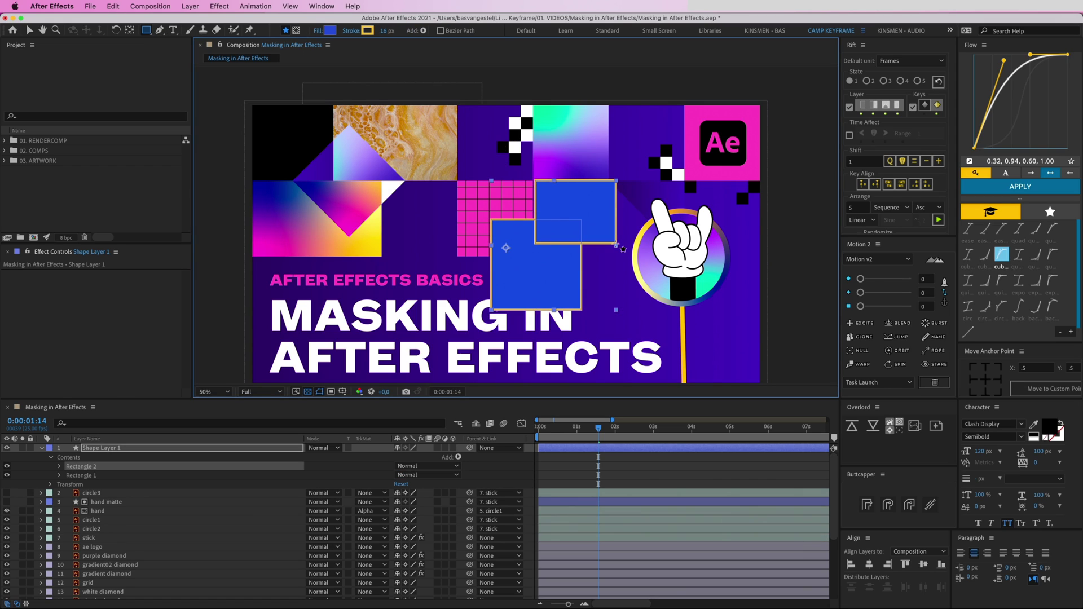
pyautogui.press('Delete')
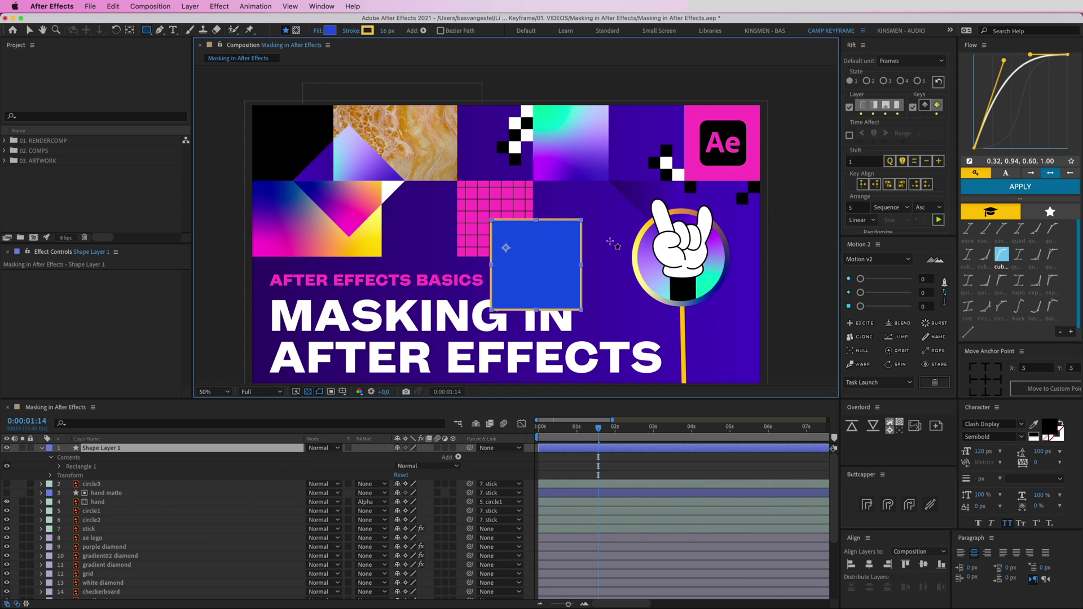
# Draw a rectangular mask over the blue square's upper-right part and set its Mask Feather to 136 pixels
pyautogui.click(296, 31)
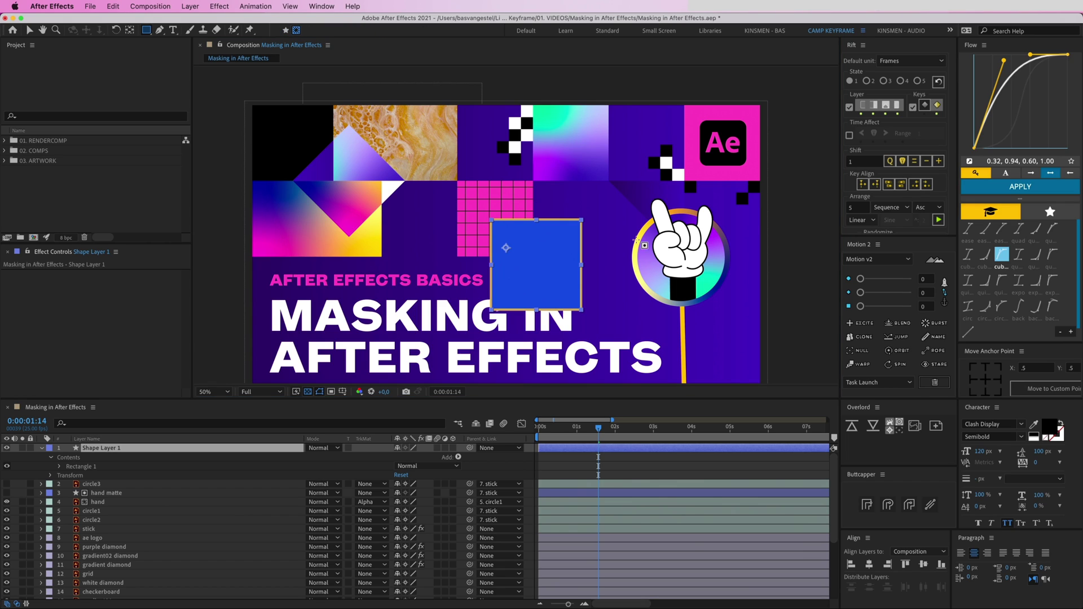
pyautogui.moveTo(526, 190); pyautogui.dragTo(605, 271)
pyautogui.click(648, 459)
pyautogui.click(635, 450)
pyautogui.press('f')
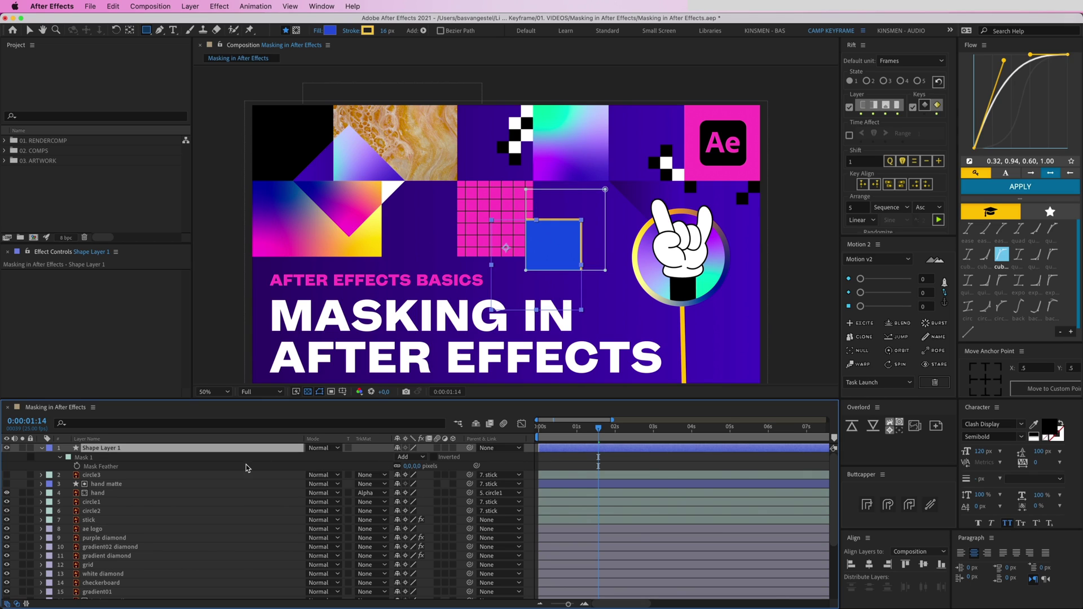
pyautogui.moveTo(415, 466); pyautogui.dragTo(479, 466)
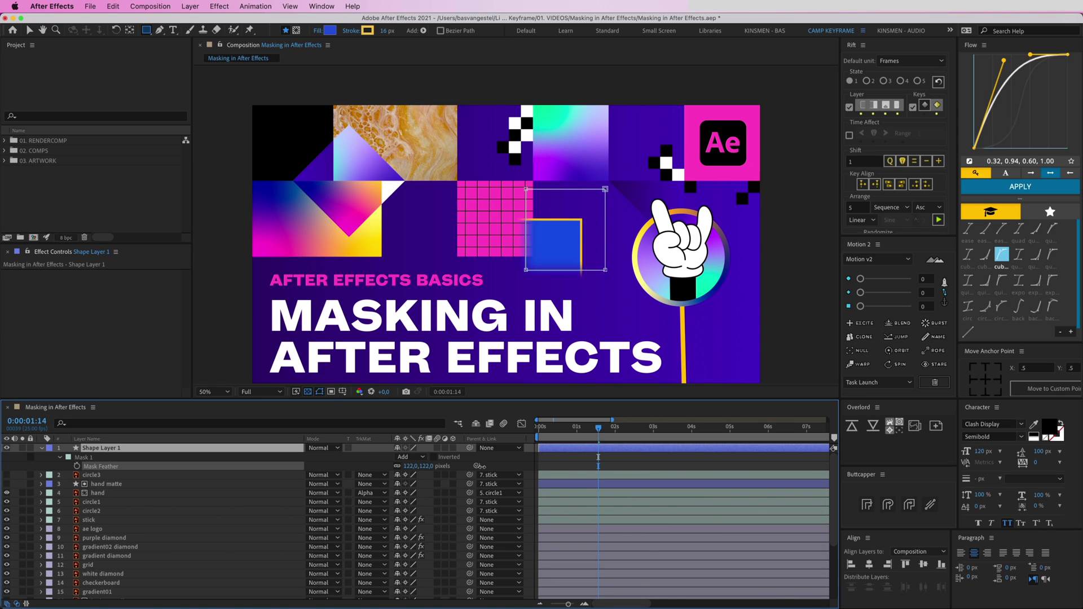
pyautogui.click(583, 468)
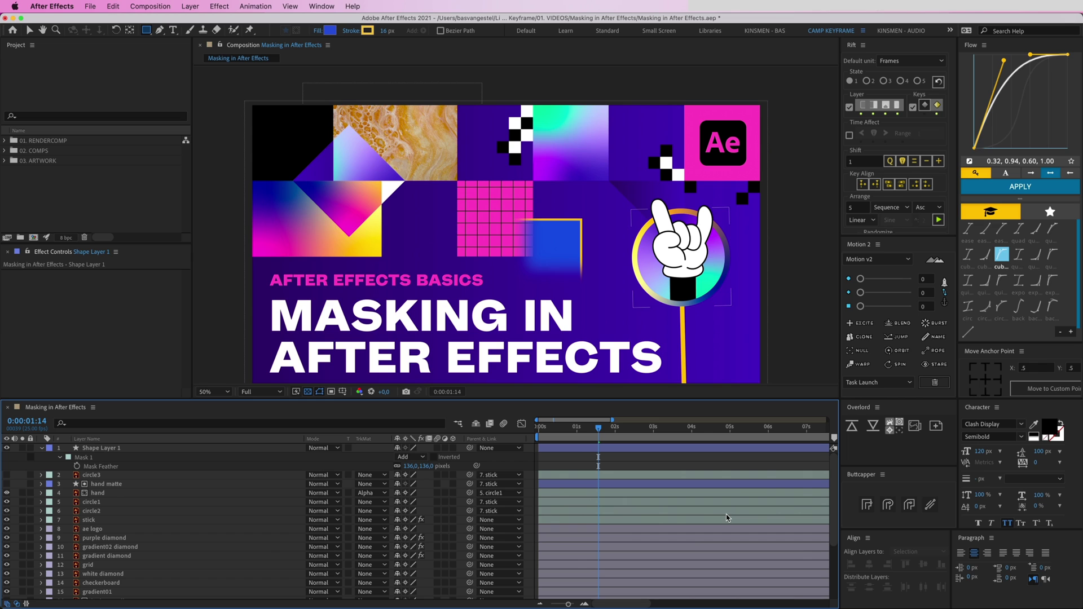